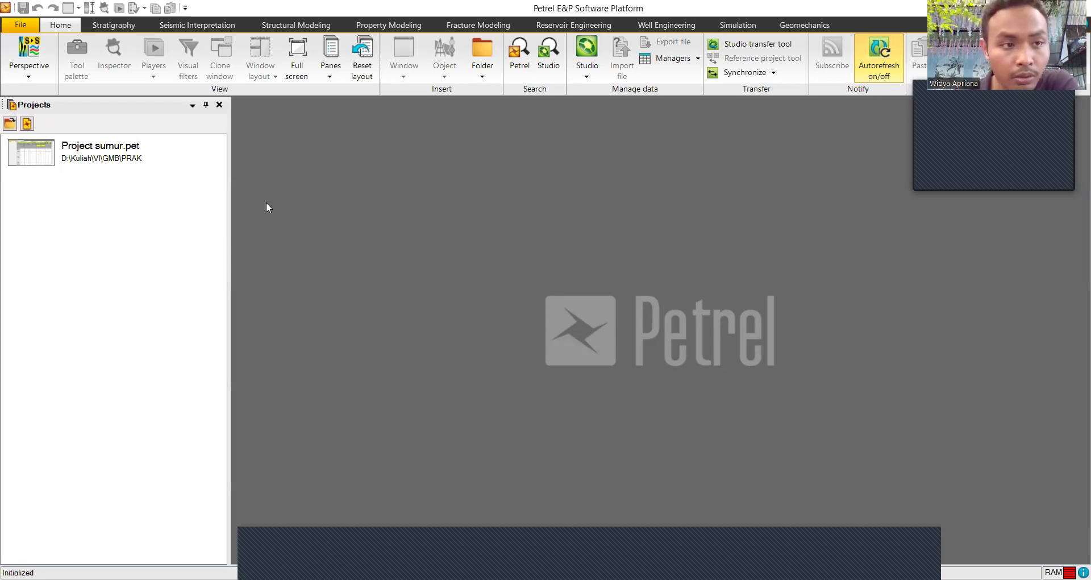
Step: Create a new project and start adding a new well to it
left_click(20, 25)
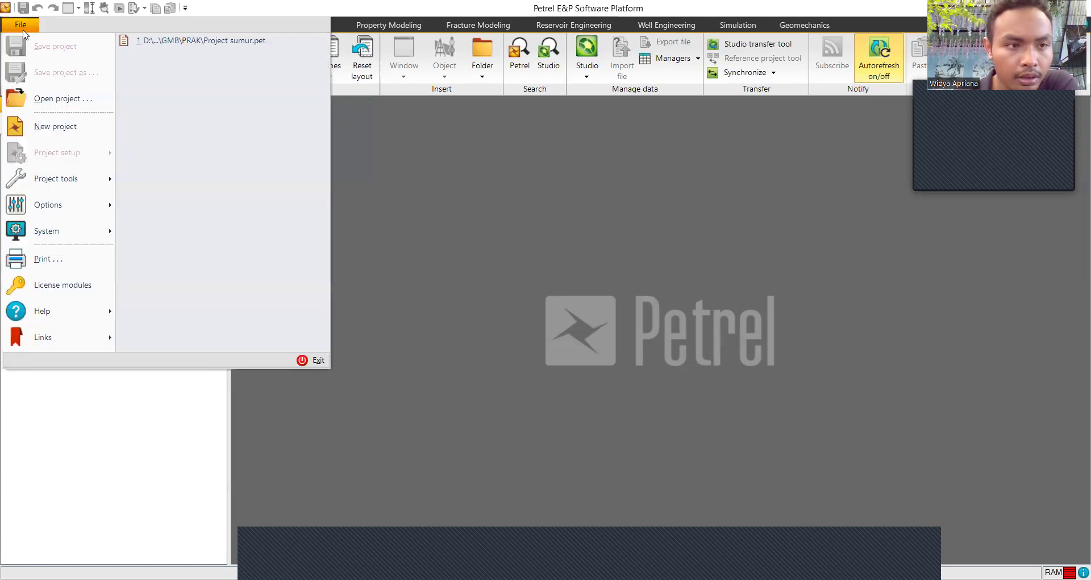
left_click(58, 131)
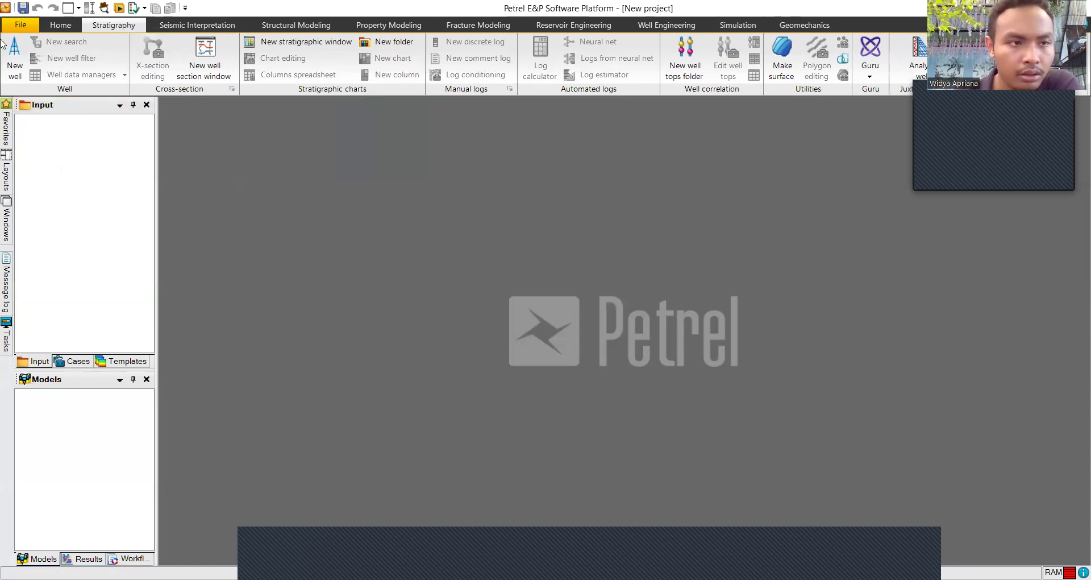
left_click(27, 57)
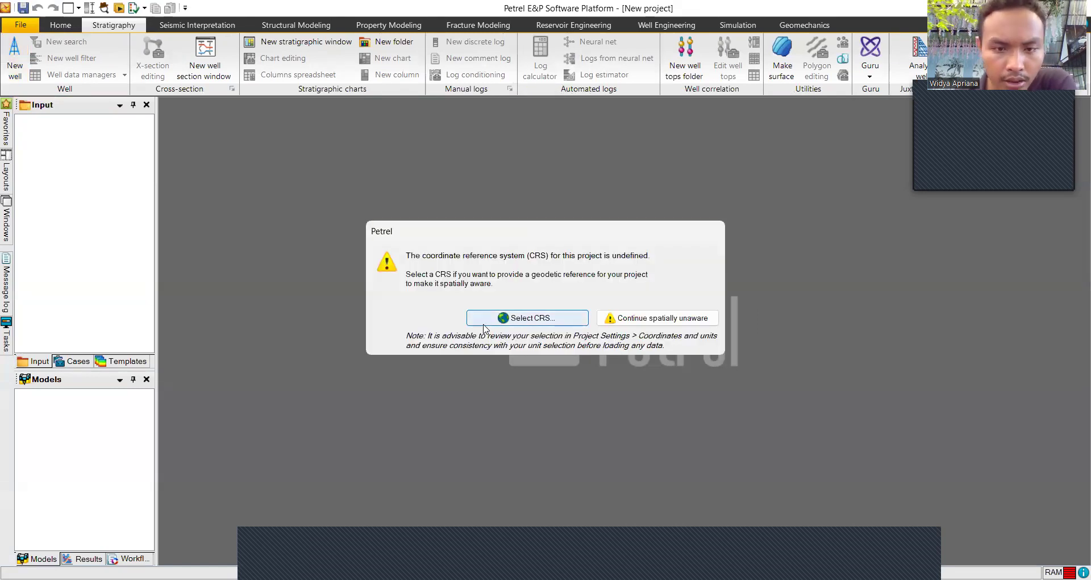
Step: Filter the coordinate reference systems by 48N and assign the WGS_1984_UTM system with EPSG code 32648 to the project
left_click(490, 323)
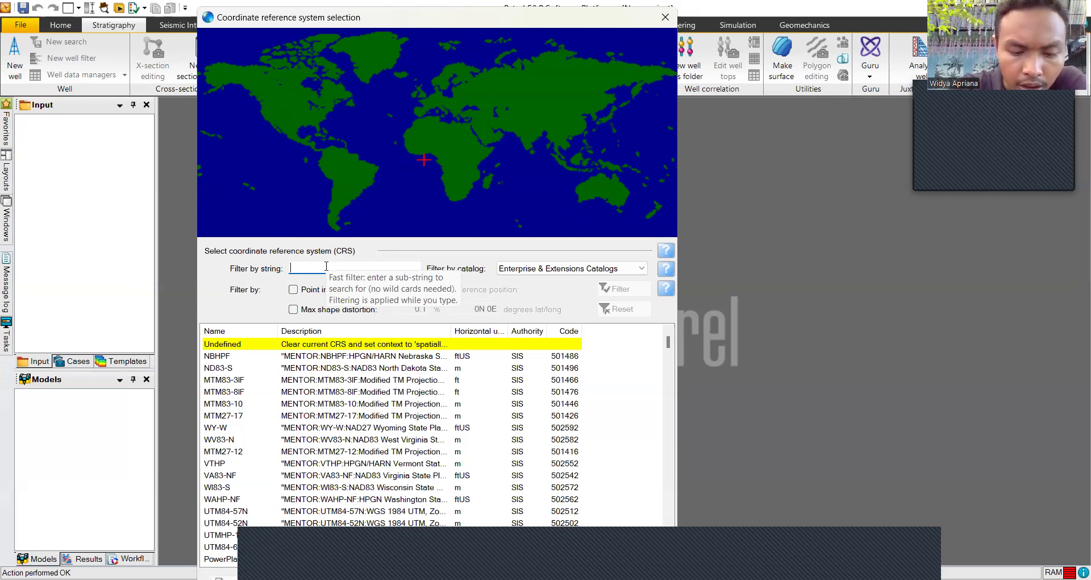
type("48")
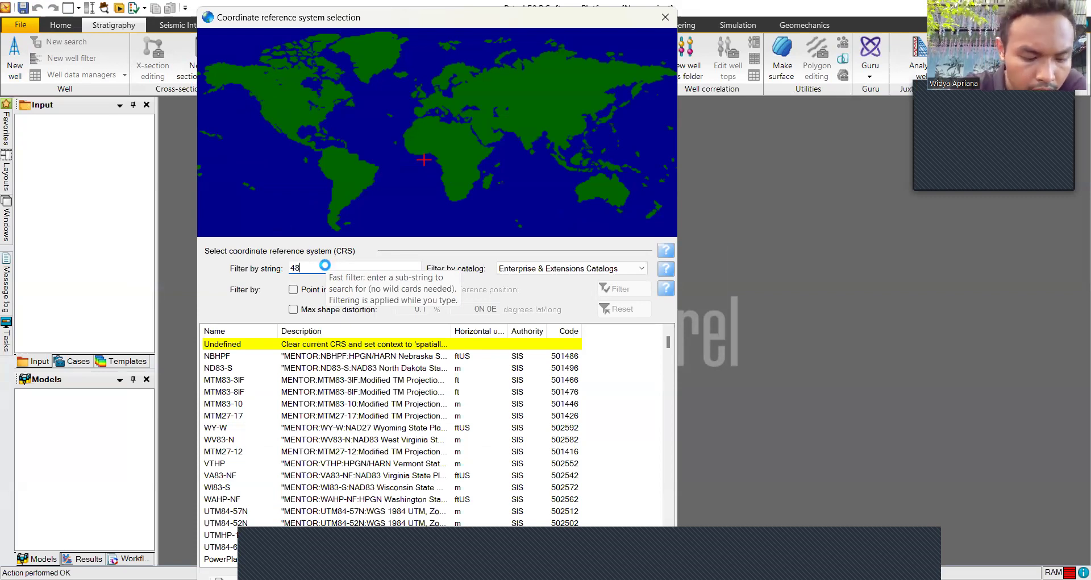
type("N")
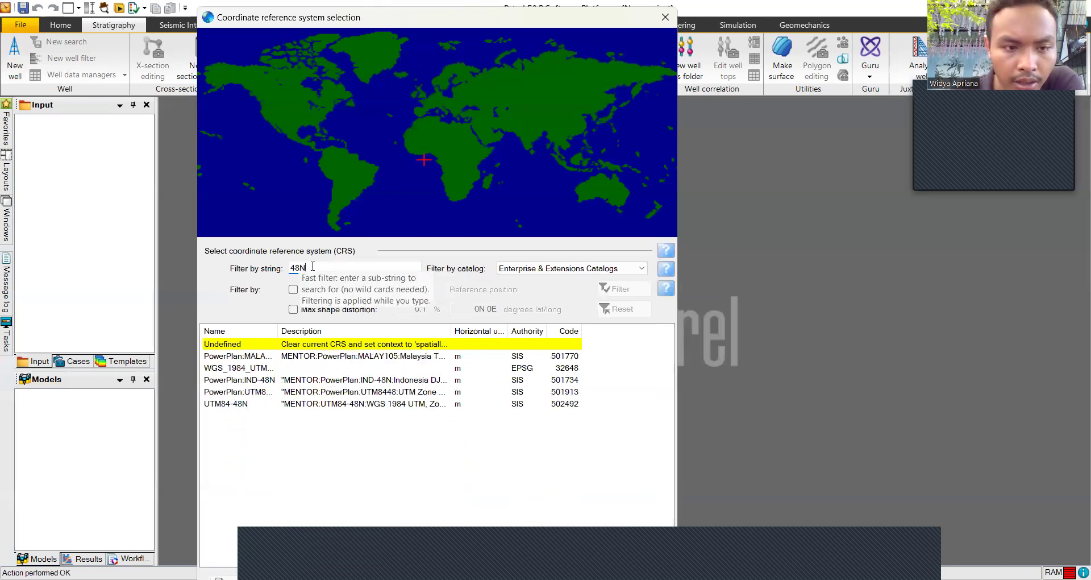
left_click(256, 370)
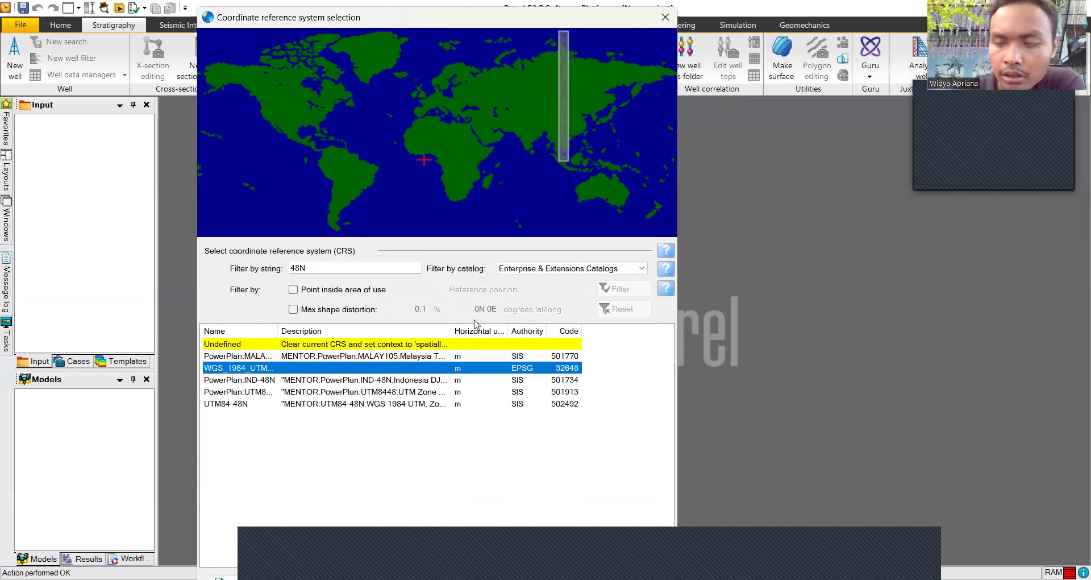
key("Return")
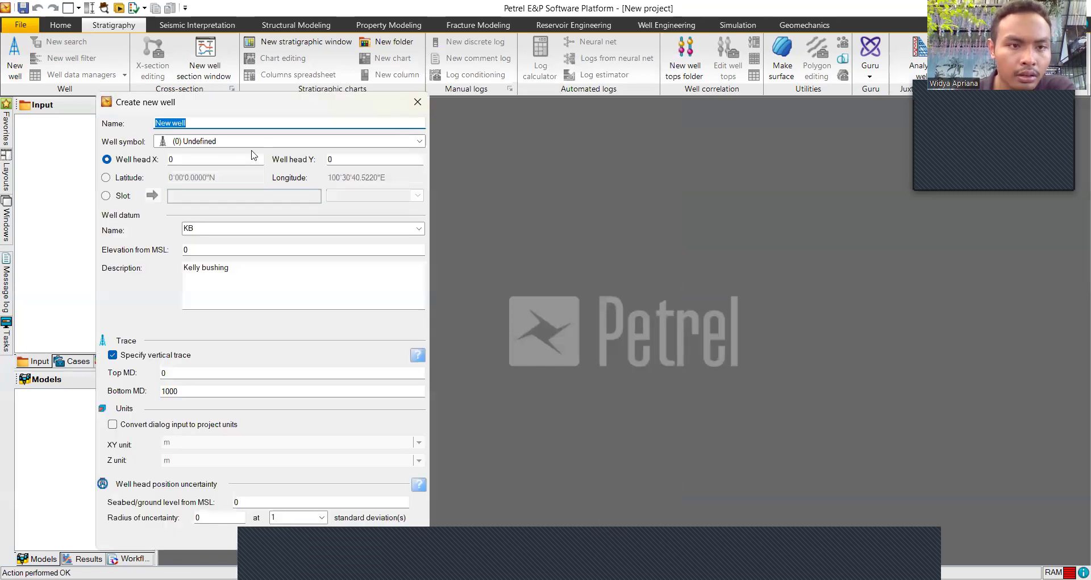
Step: Name the new well S 01
left_click_drag(243, 107, 389, 117)
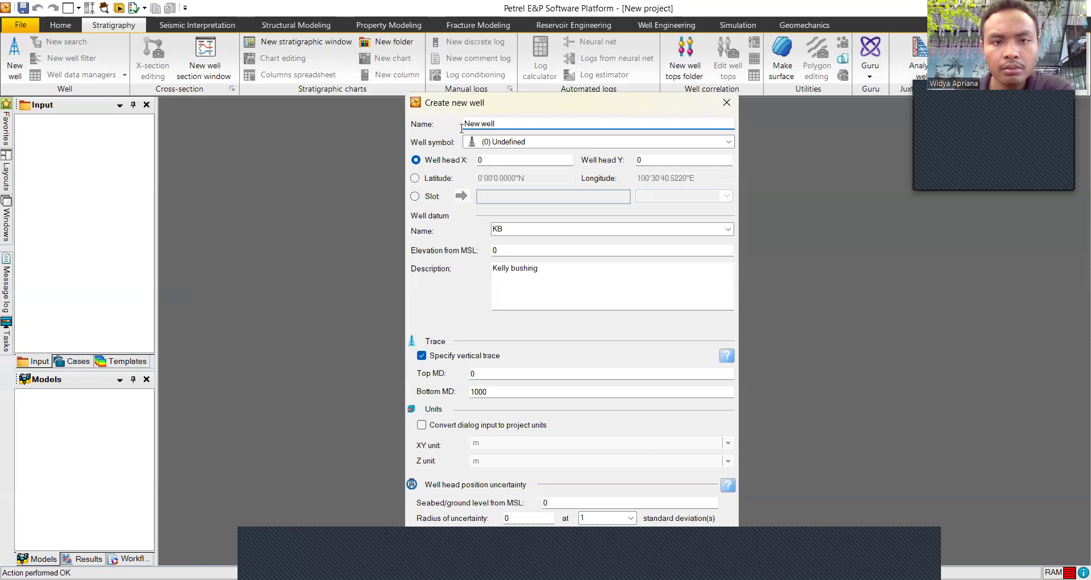
left_click(494, 122)
key("ctrl+a")
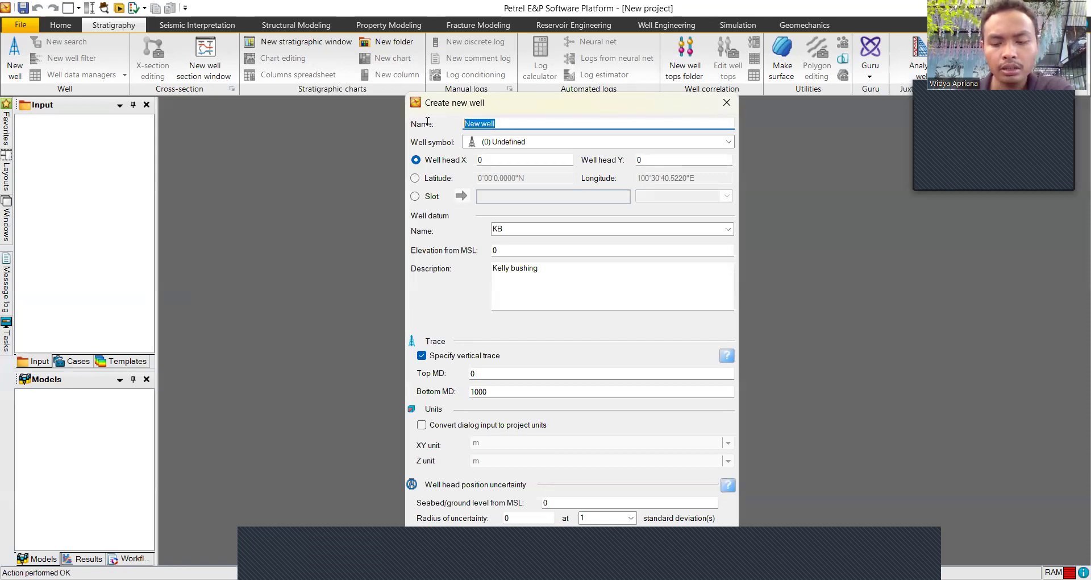
key("BackSpace")
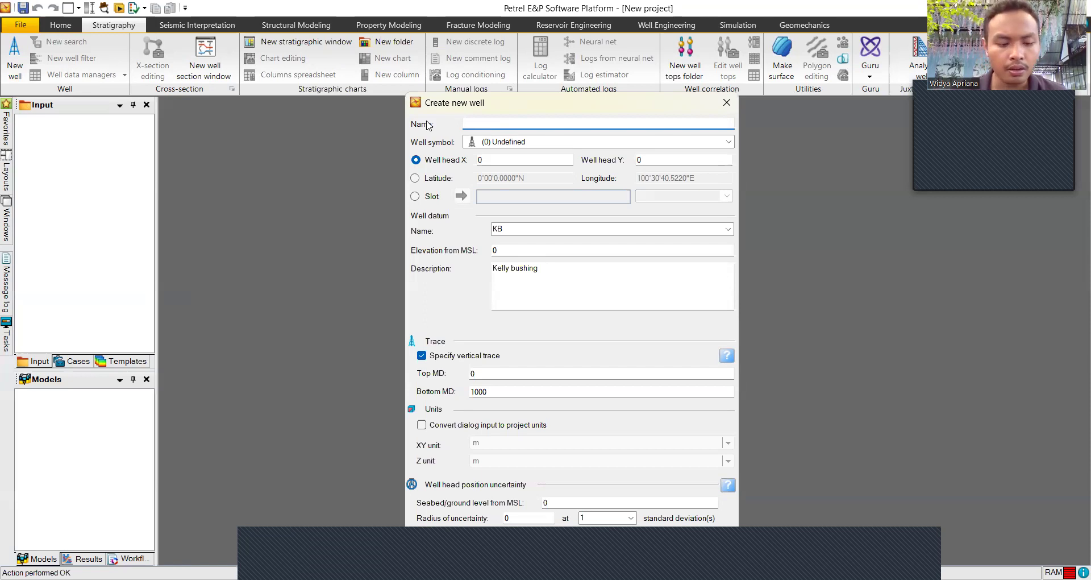
type("s")
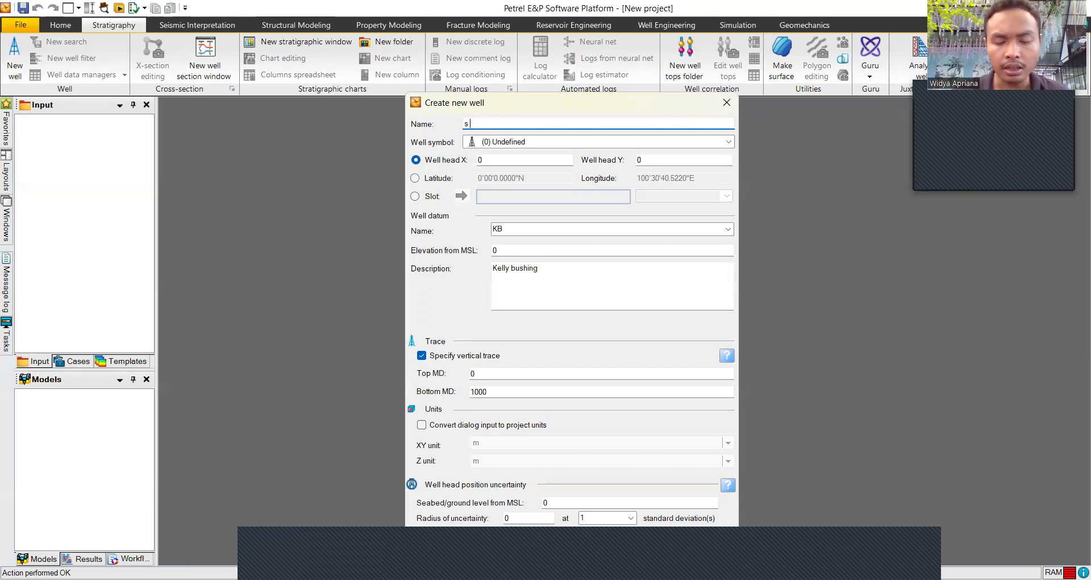
type(" 01")
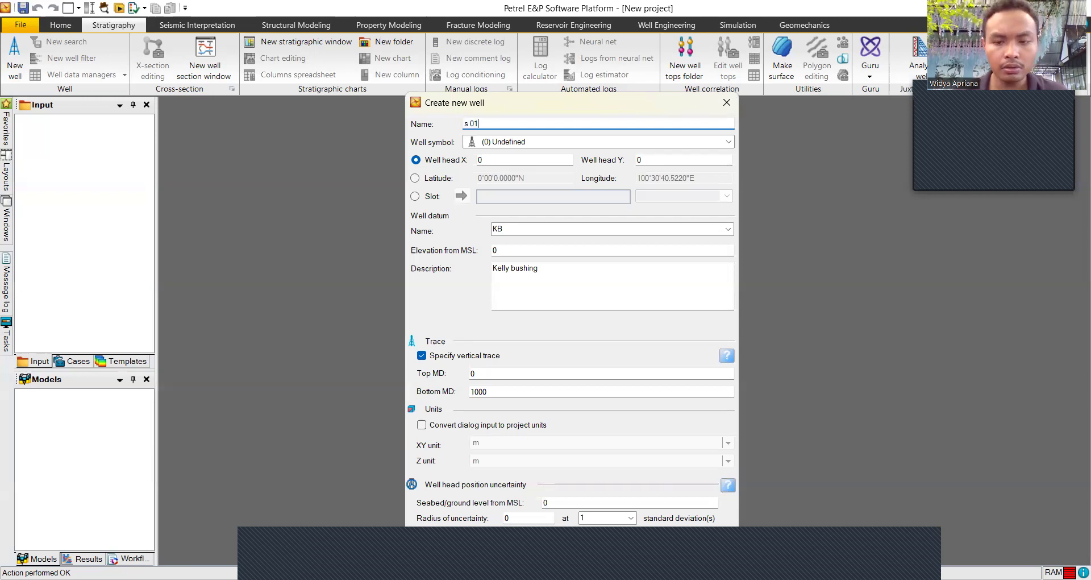
key("BackSpace")
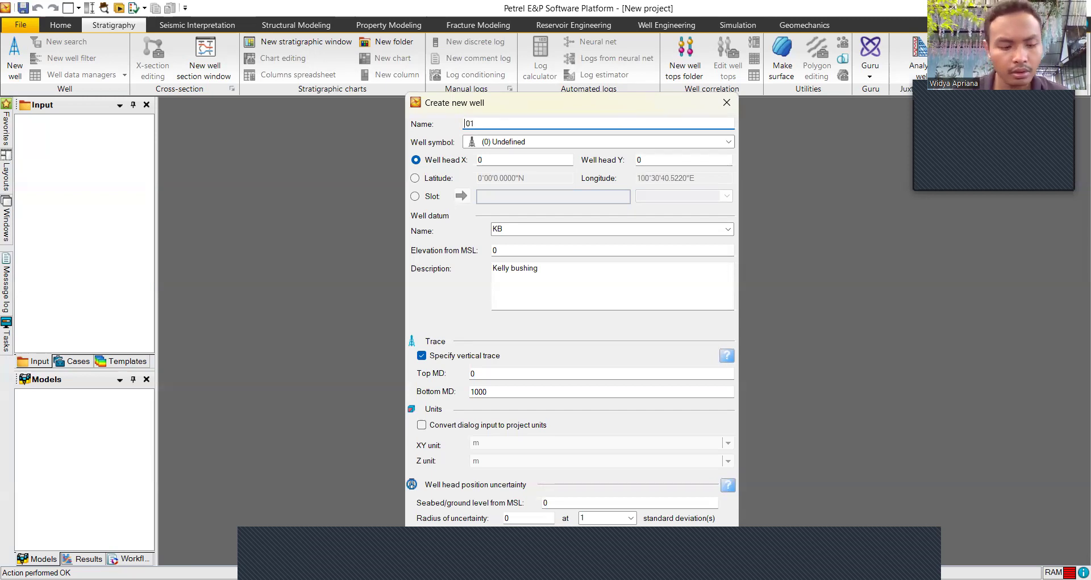
type("S")
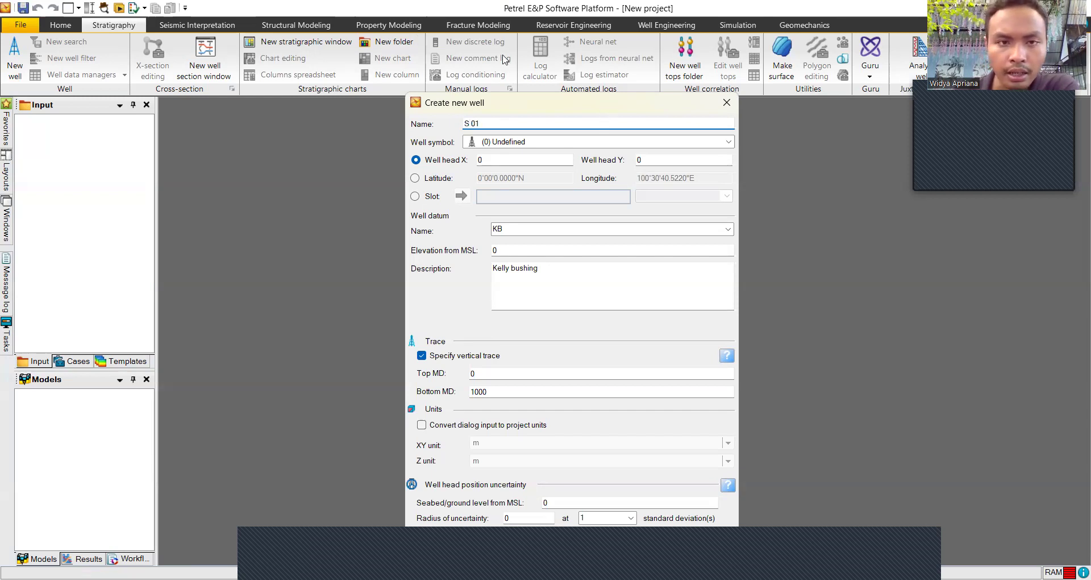
Step: Clear the default well head X and Y coordinates of well S 01
left_click_drag(606, 108, 505, 59)
left_click(394, 107)
key("BackSpace")
left_click(582, 110)
key("BackSpace")
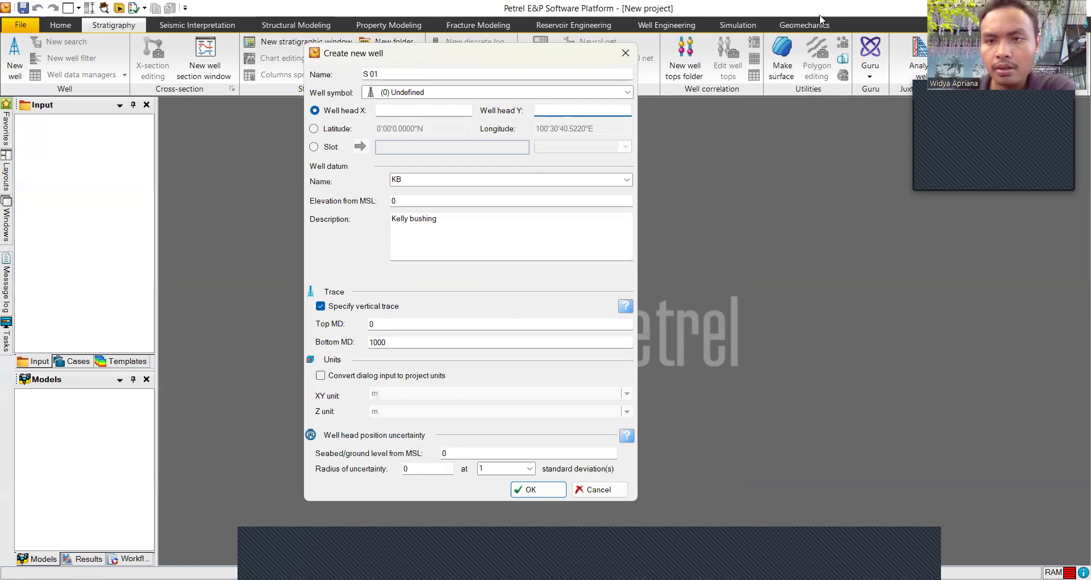
Step: Look up the well's coordinates in the other window and set its well head X to 36414
key("alt+Tab")
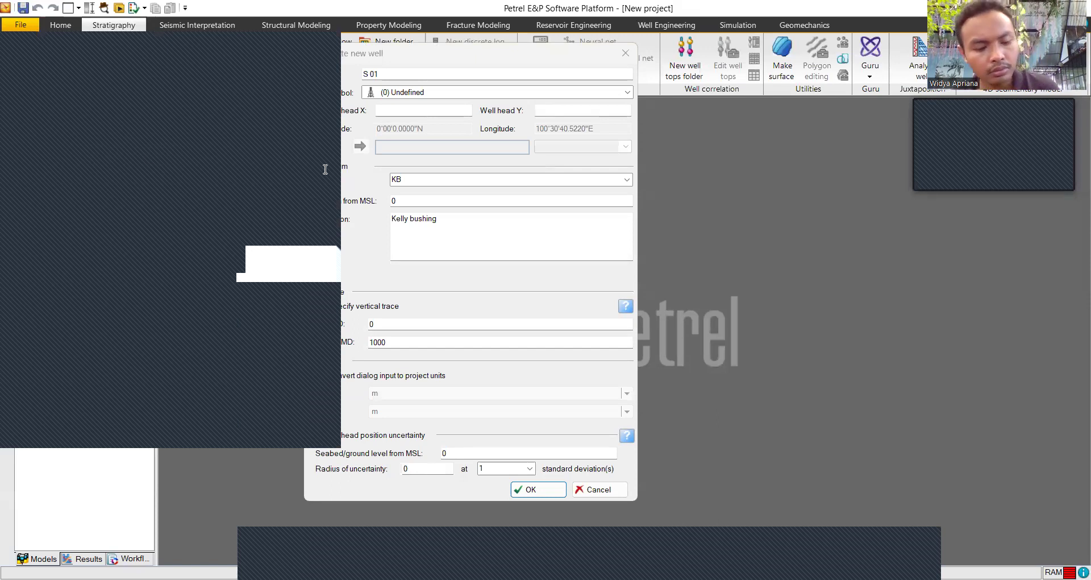
left_click(541, 111)
type("36414")
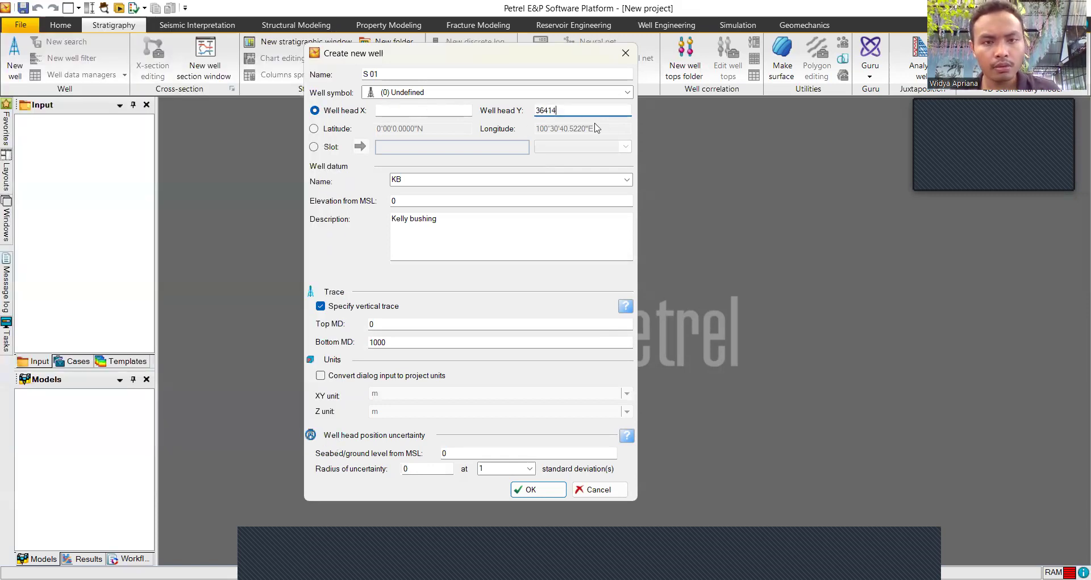
key("ctrl+a")
key("ctrl+c")
key("BackSpace")
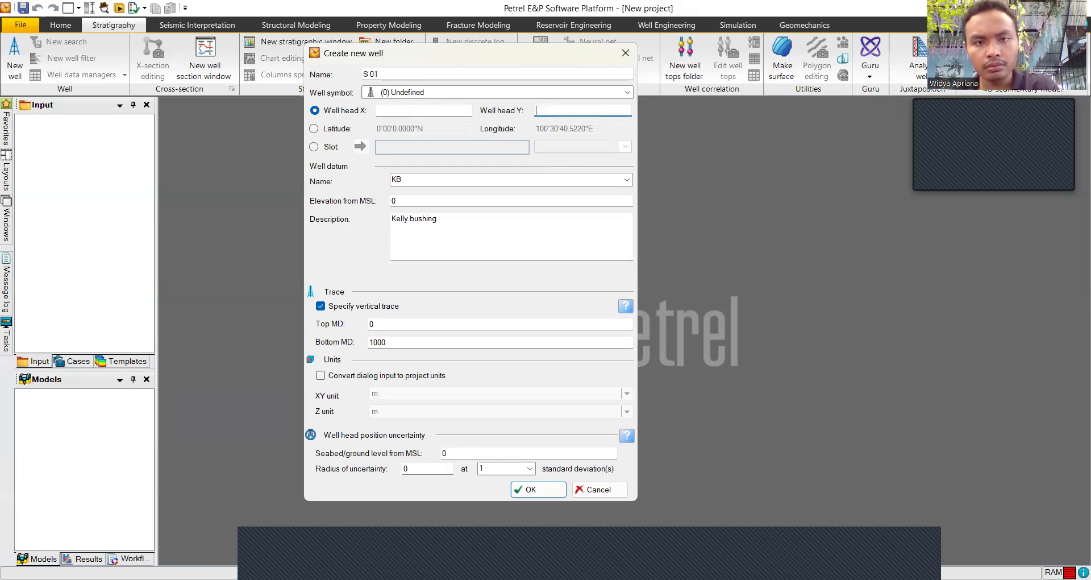
left_click(445, 110)
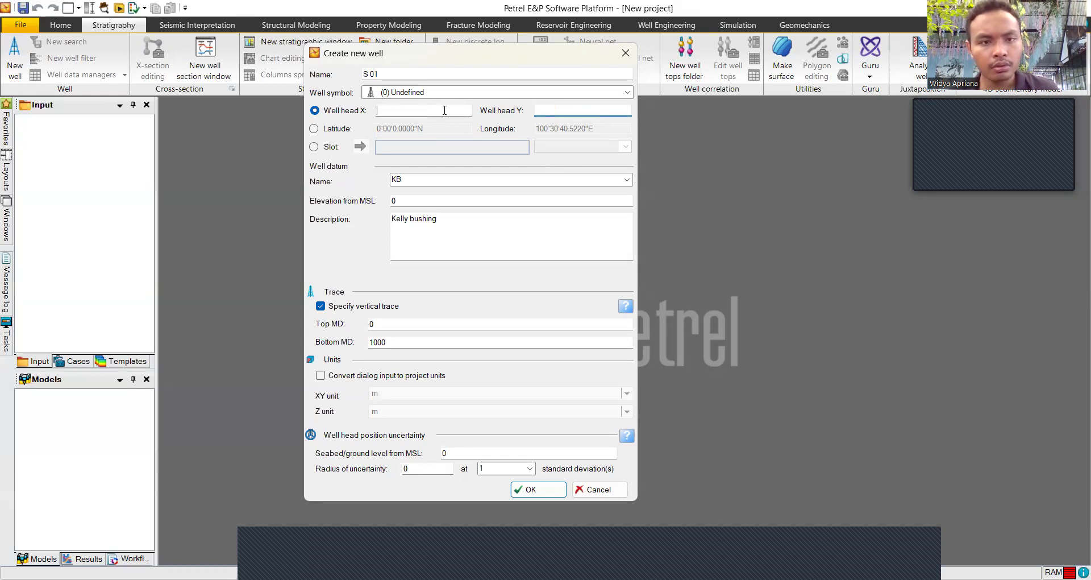
key("ctrl+v")
key("Tab")
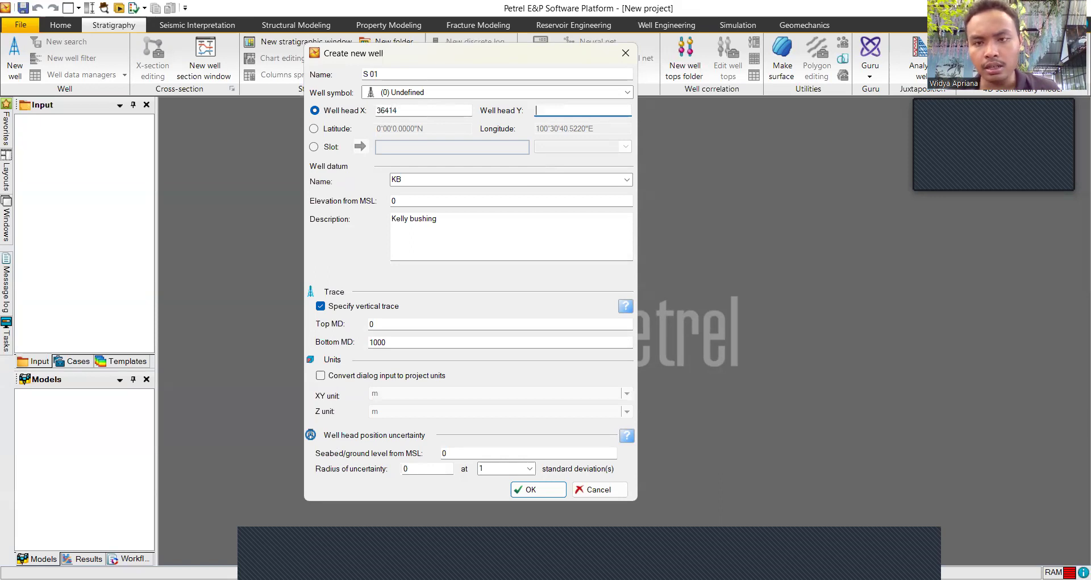
Step: Look up the Y coordinate in the other window and set the well head Y to 865976
key("alt+Tab")
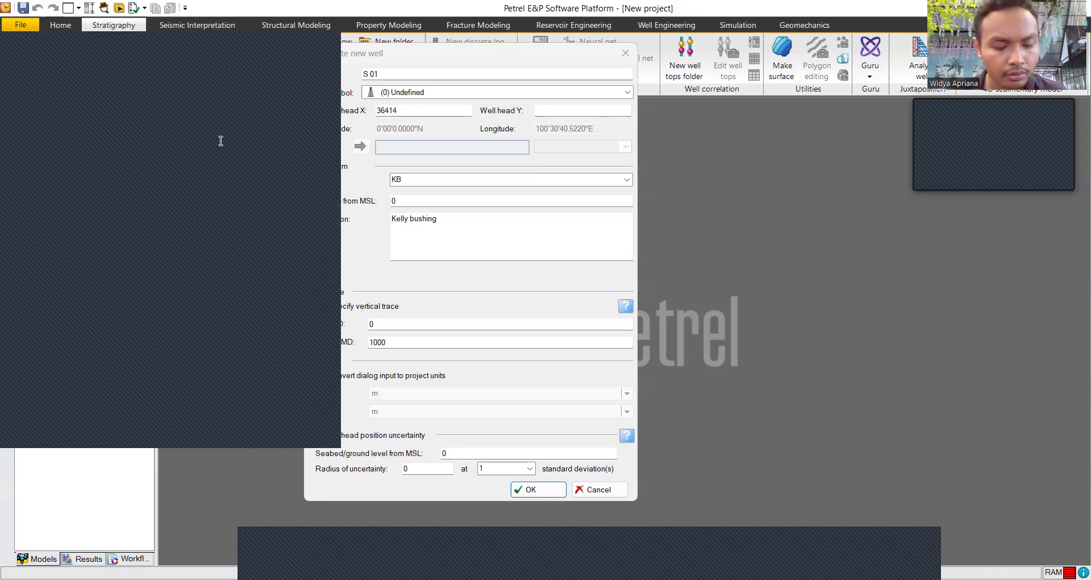
left_click(555, 113)
type("865976")
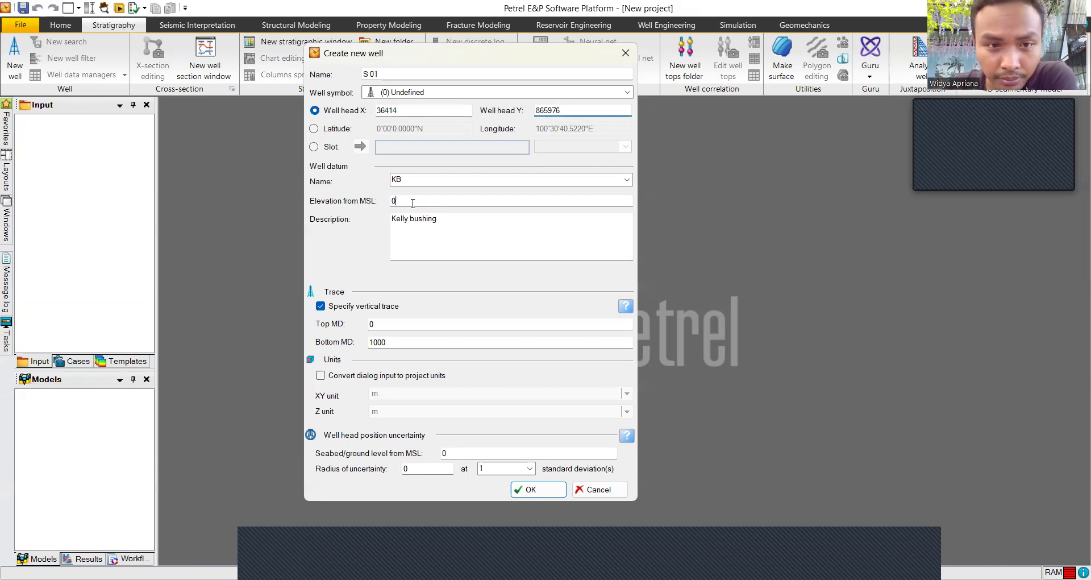
Step: Set the KB datum's elevation from MSL to 8.83 and create the well
left_click(413, 203)
key("BackSpace")
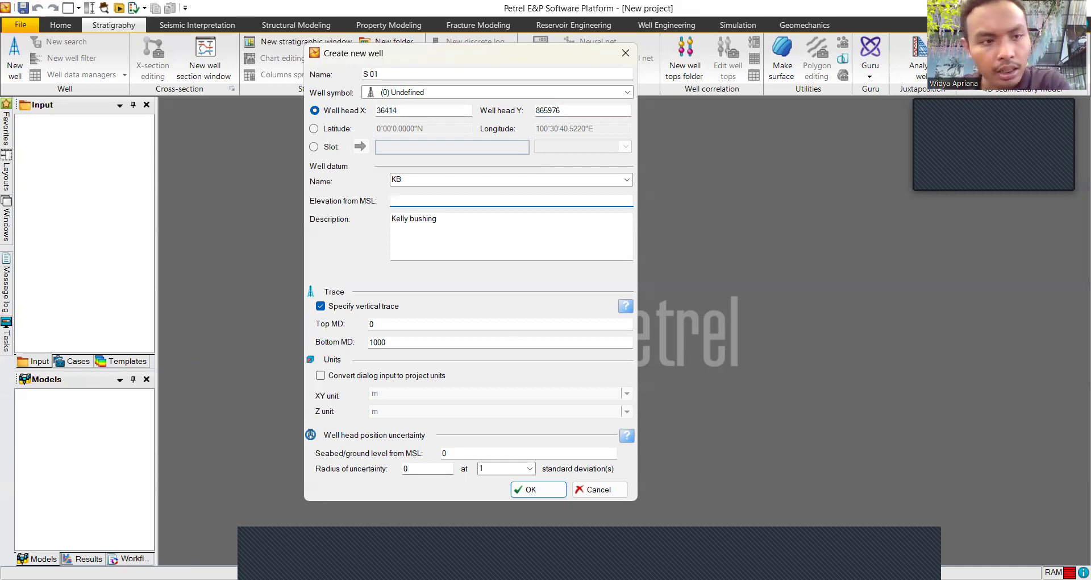
left_click(590, 575)
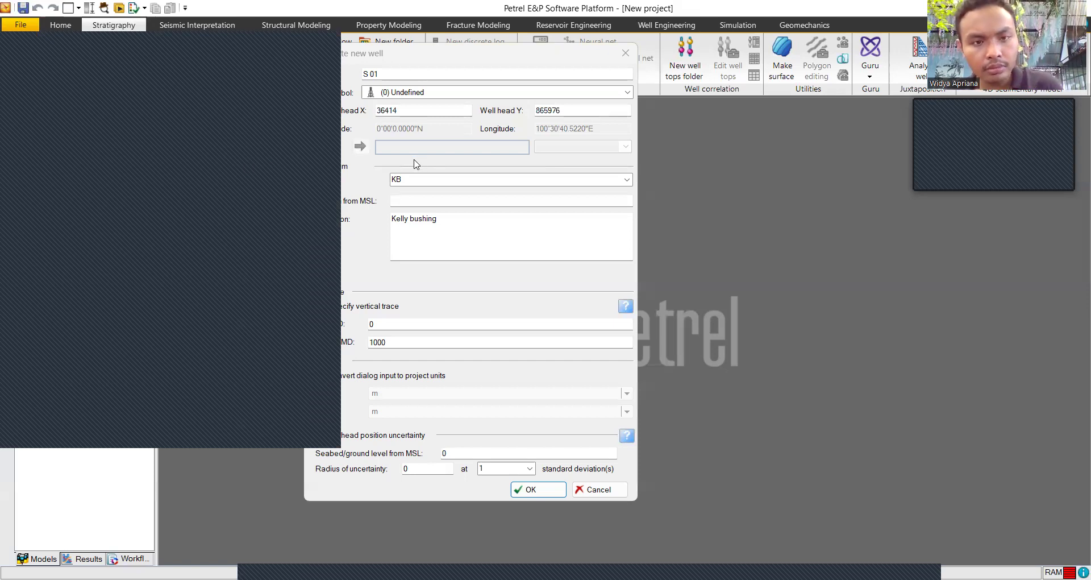
left_click(416, 198)
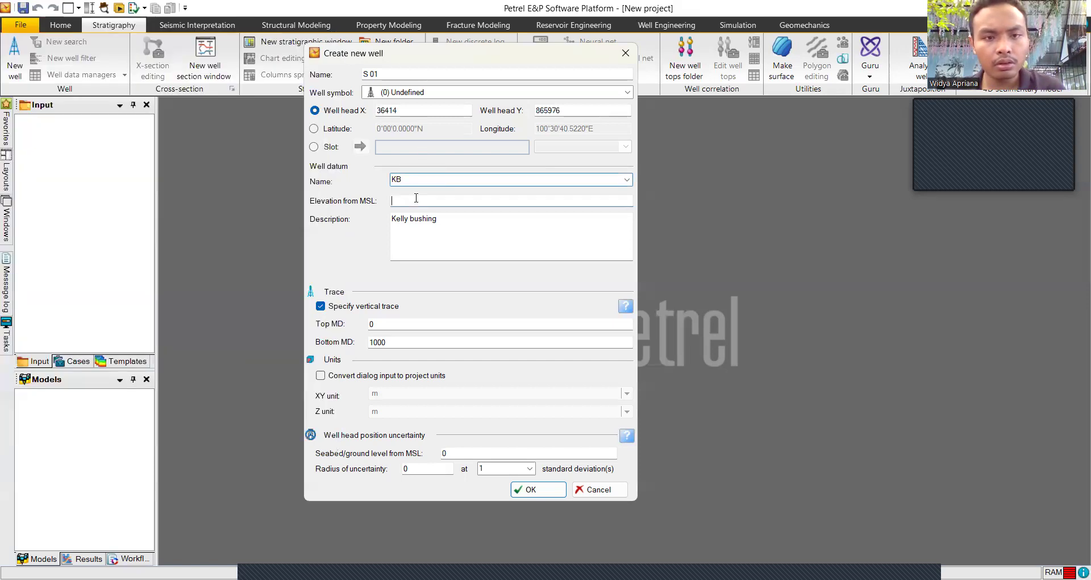
type("8.83")
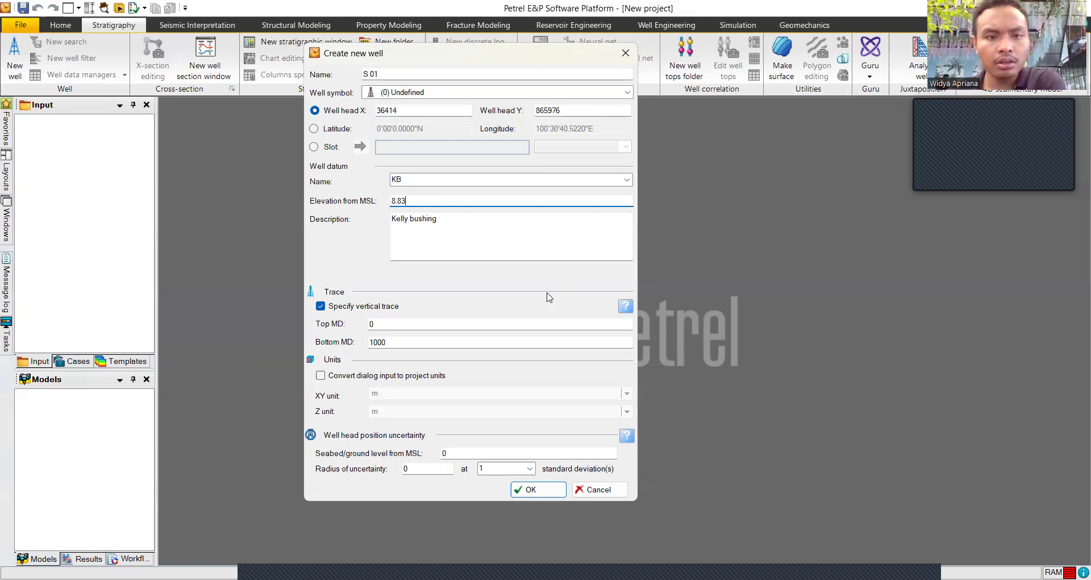
left_click(531, 490)
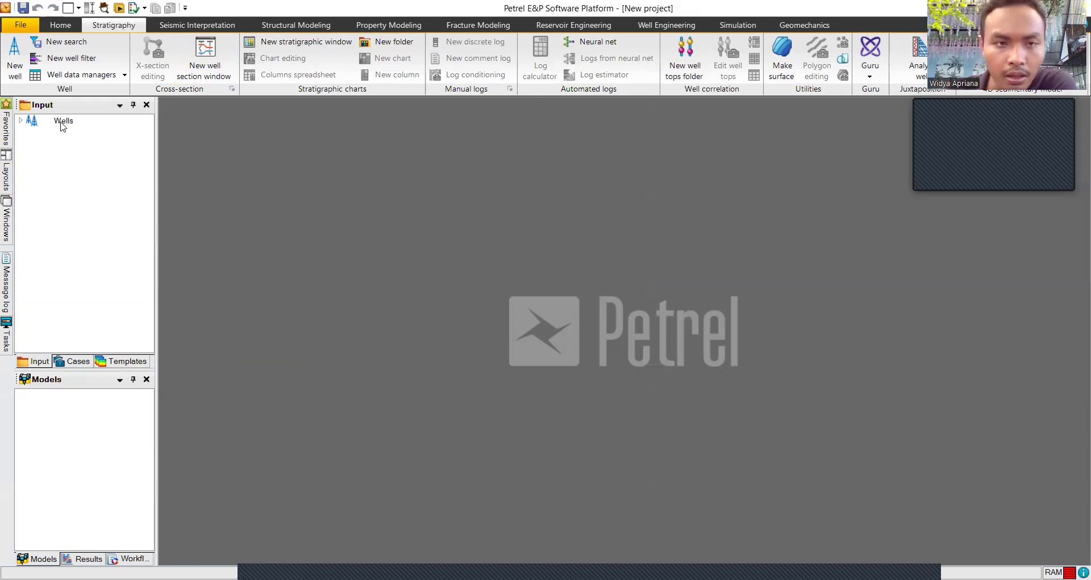
Step: Create a well section window with a new cross-section and template, and display well S 01 in it
left_click(197, 69)
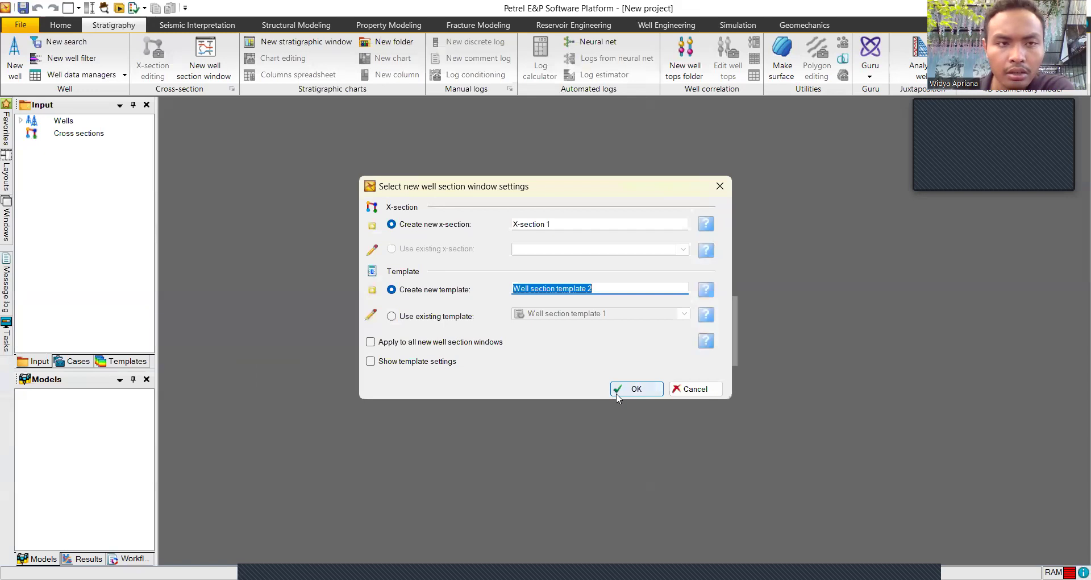
left_click(621, 392)
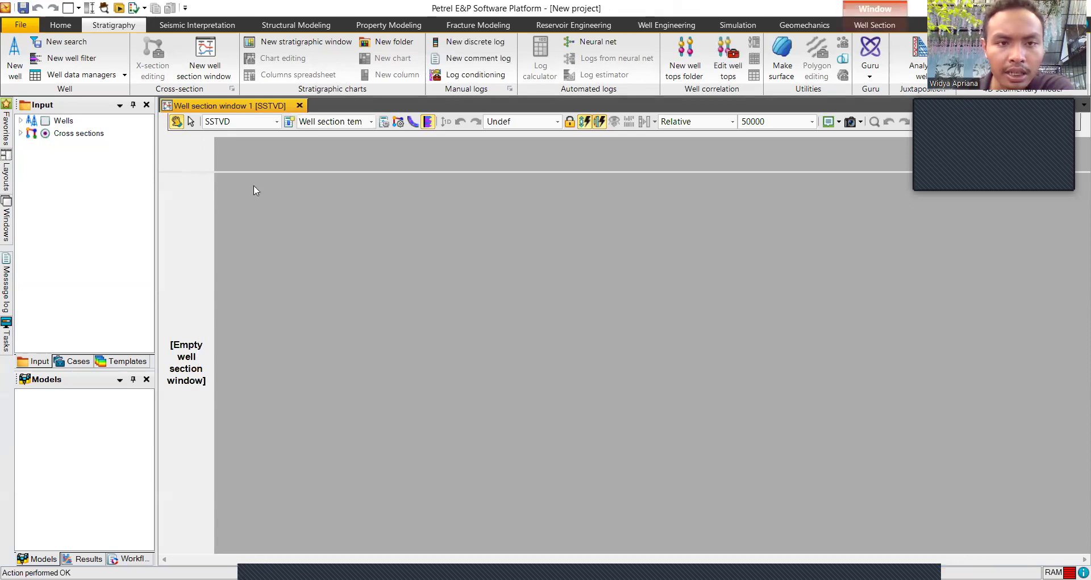
left_click(20, 121)
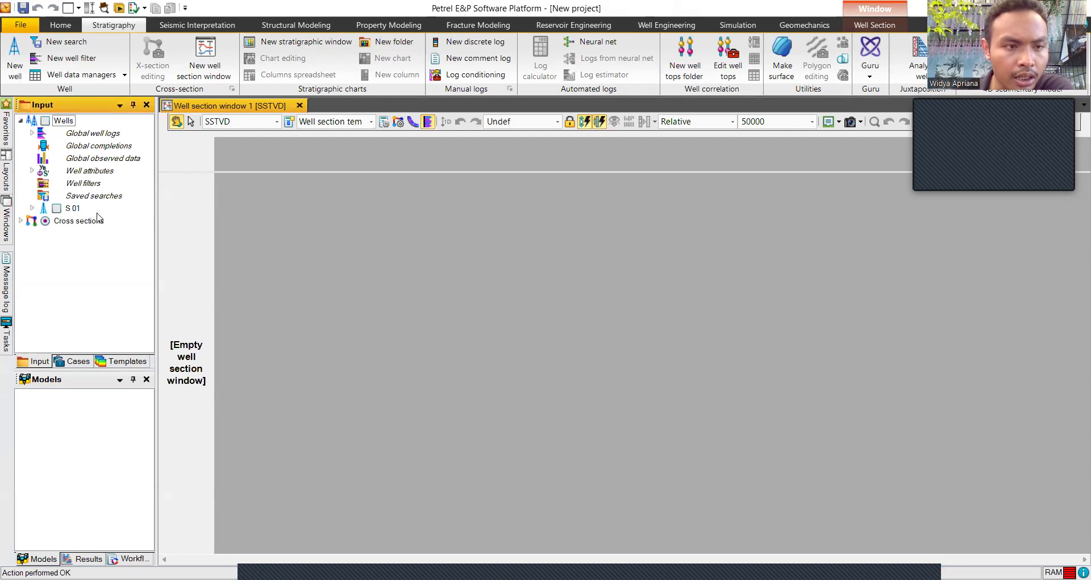
left_click(32, 209)
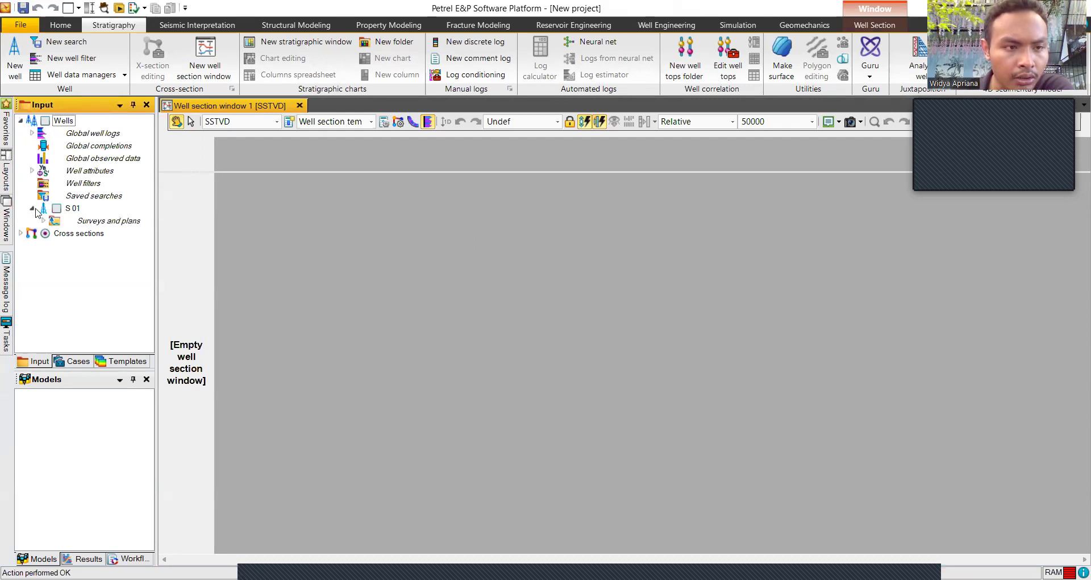
left_click(32, 208)
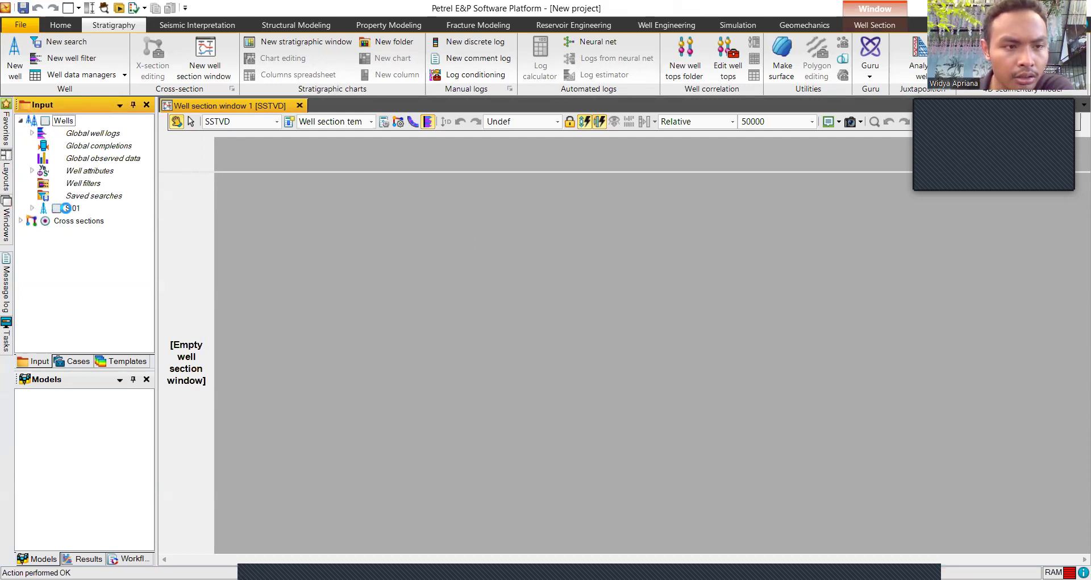
left_click(56, 208)
Step: Import the well log file S-01 (1) into well S 01, using MD as data type and autodetected logs
left_click(77, 209)
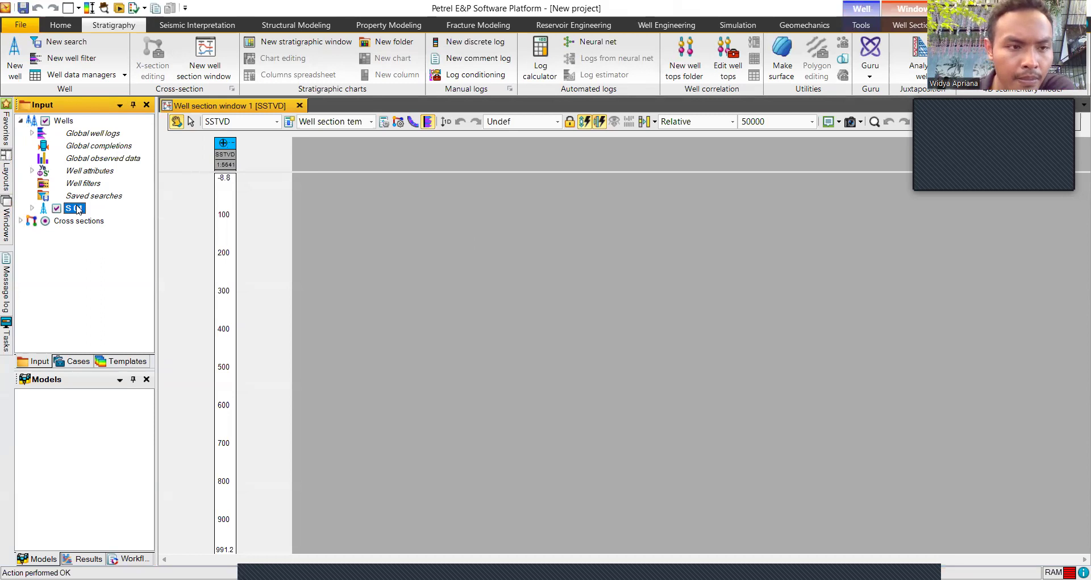
right_click(78, 209)
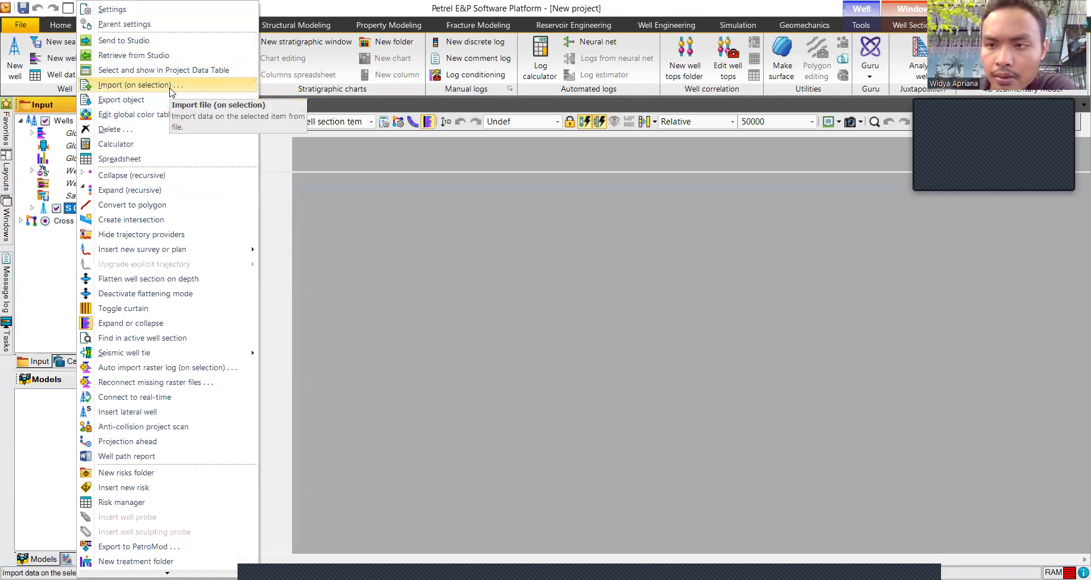
left_click(134, 85)
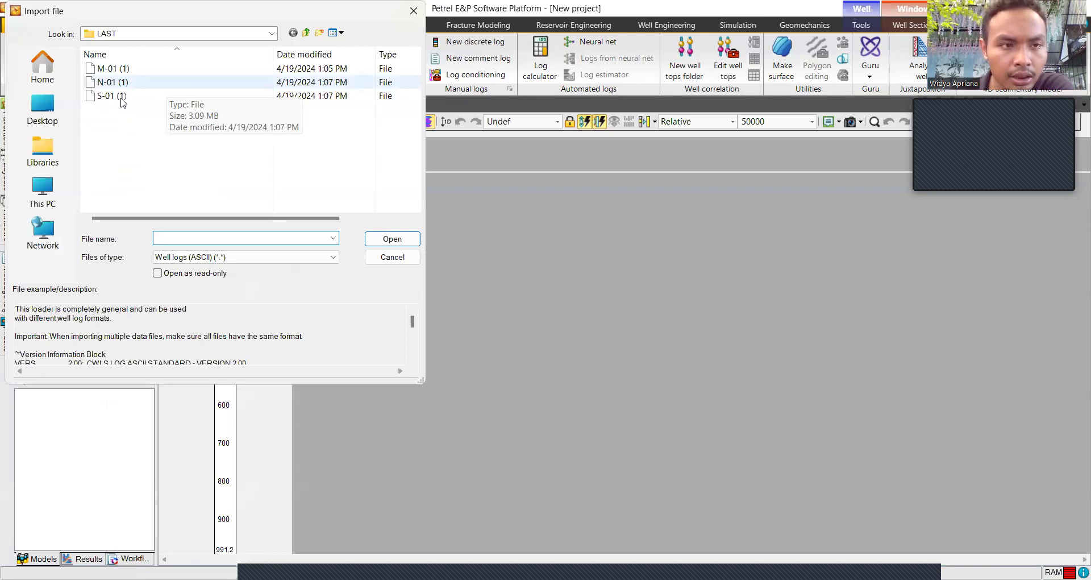
left_click(121, 98)
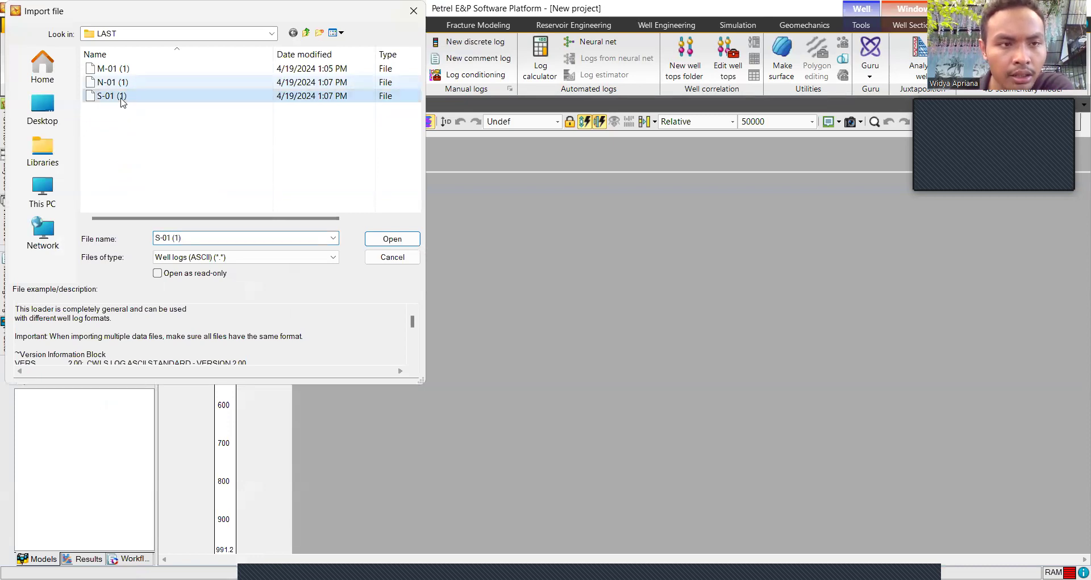
left_click(368, 241)
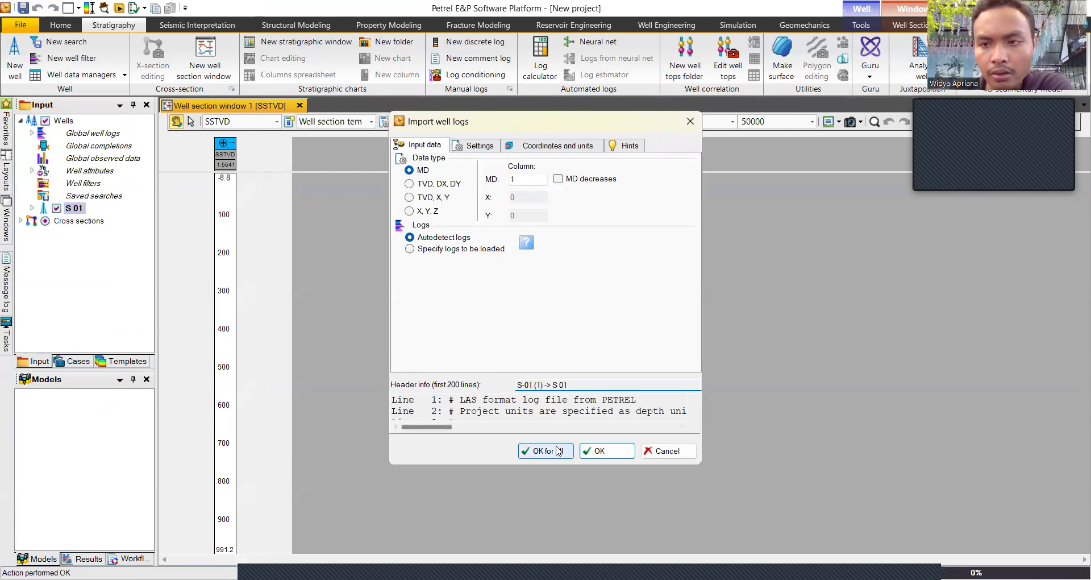
left_click(559, 450)
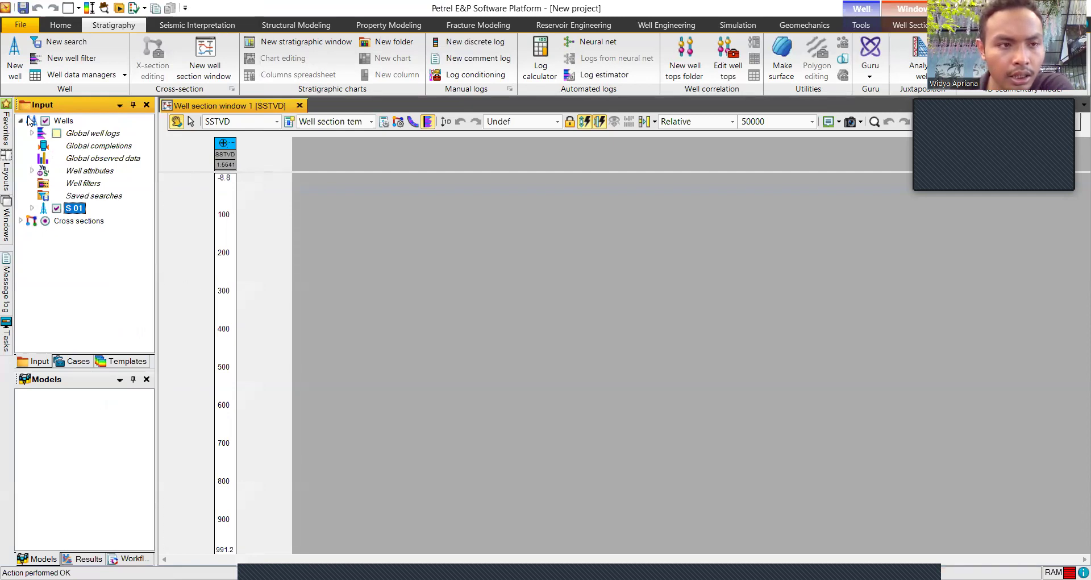
Step: Display all global well logs of S 01 in the well section window and review the curves along the depth
left_click(56, 133)
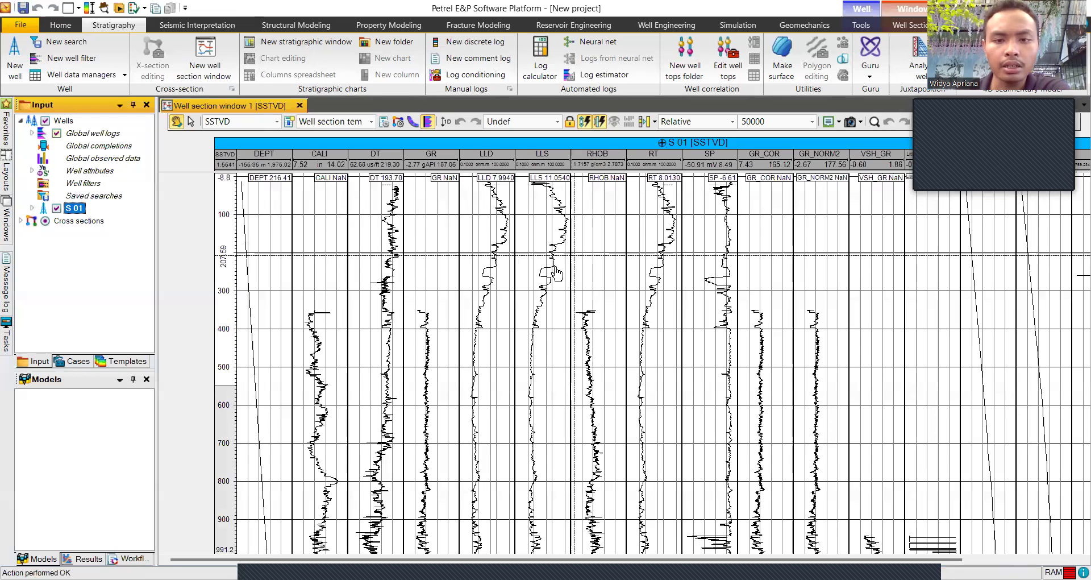
scroll(542, 292, "down", 3)
scroll(542, 293, "down", 5)
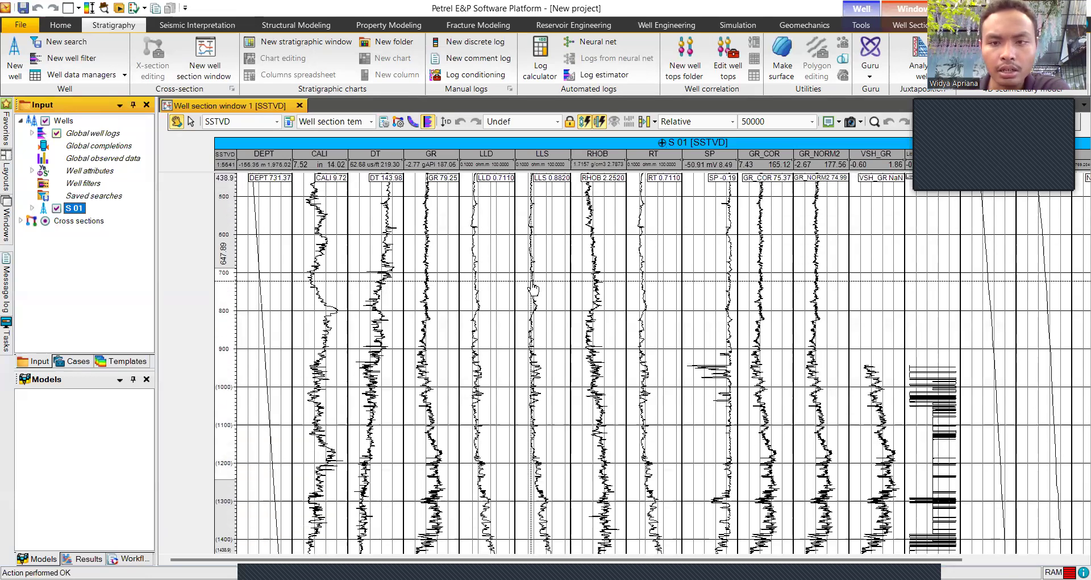
scroll(534, 287, "down", 1)
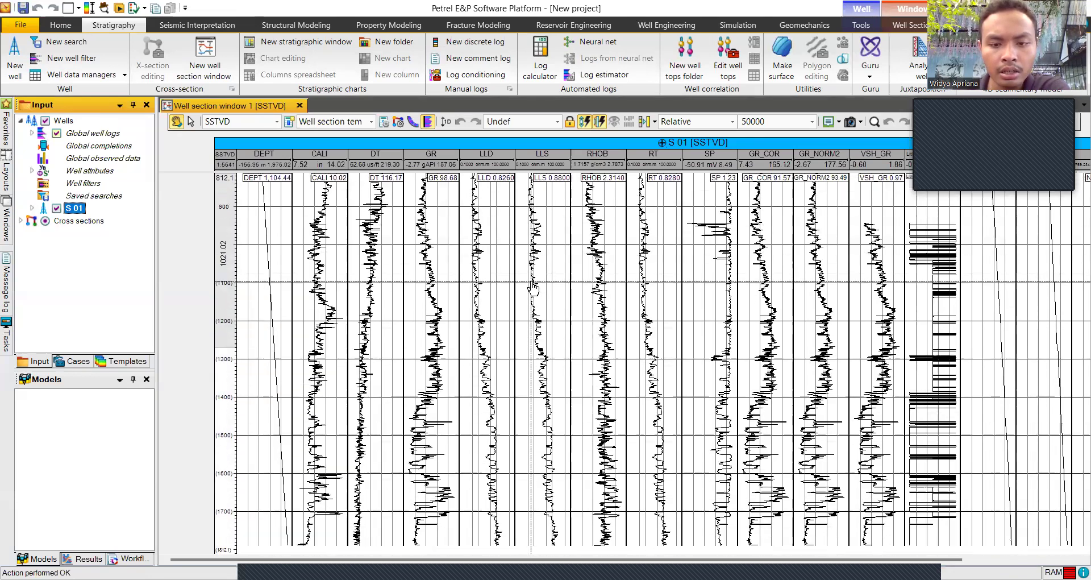
scroll(535, 287, "up", 6)
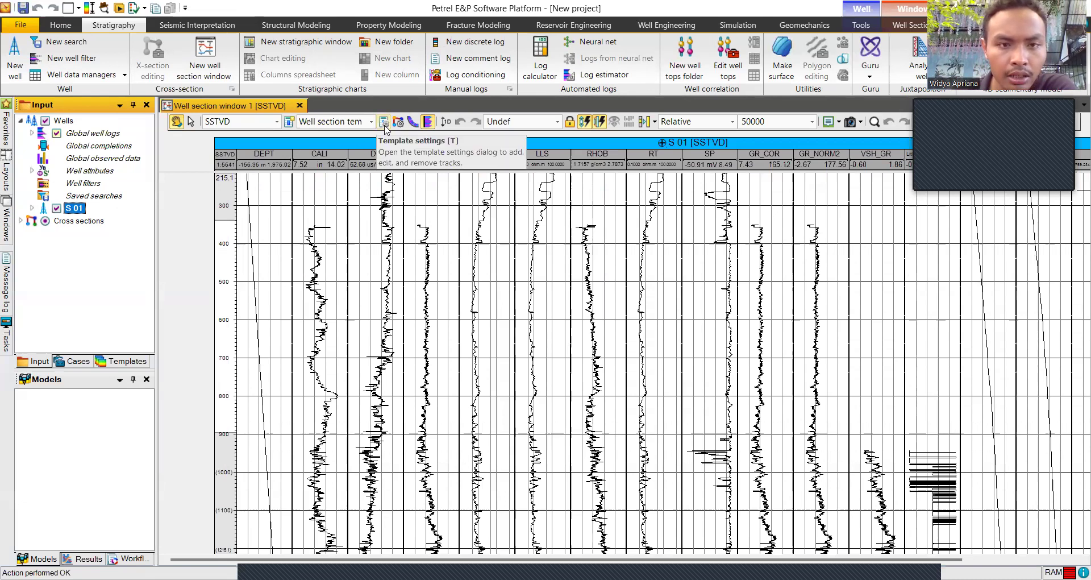
Step: Open the well section template settings and move the GR log into the CALI track
left_click(384, 126)
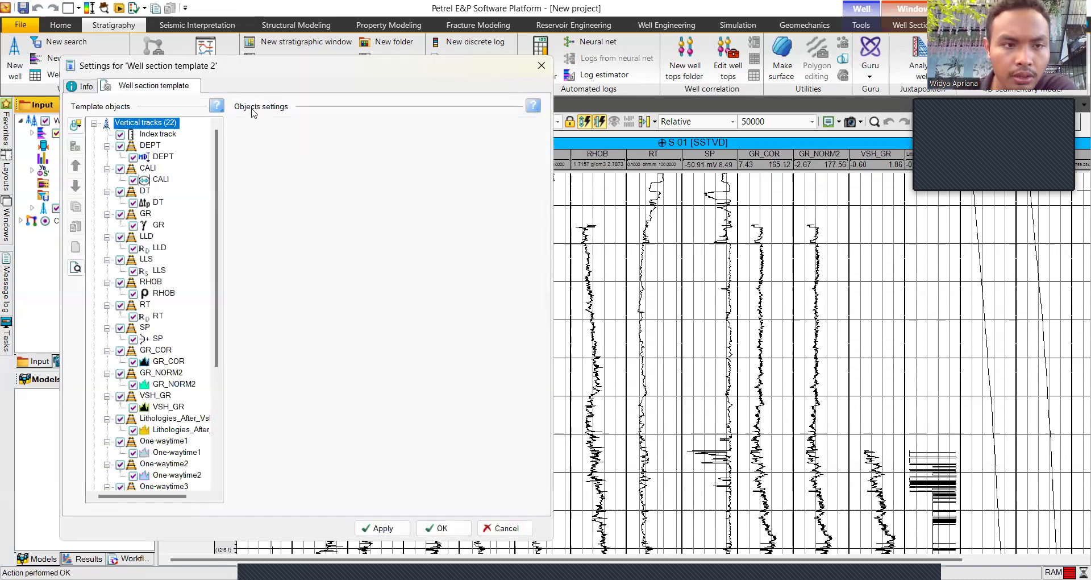
left_click_drag(213, 174, 244, 159)
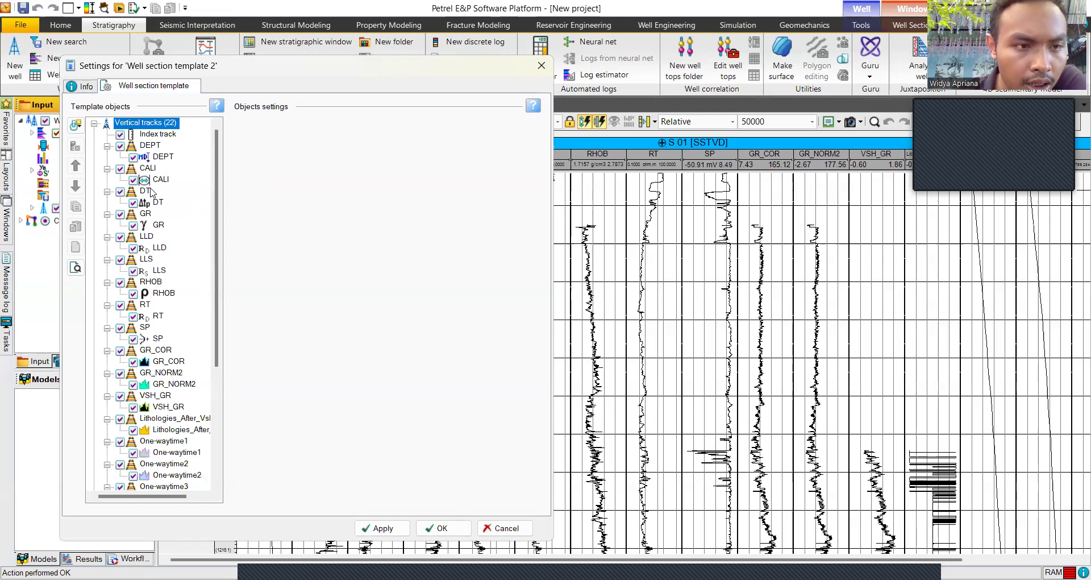
left_click(160, 224)
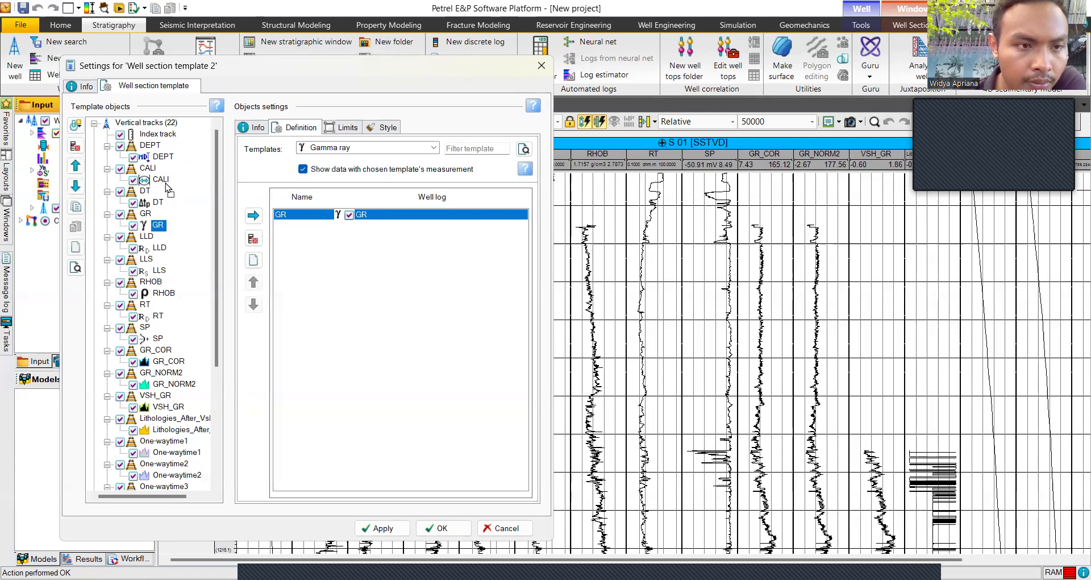
left_click_drag(166, 182, 165, 181)
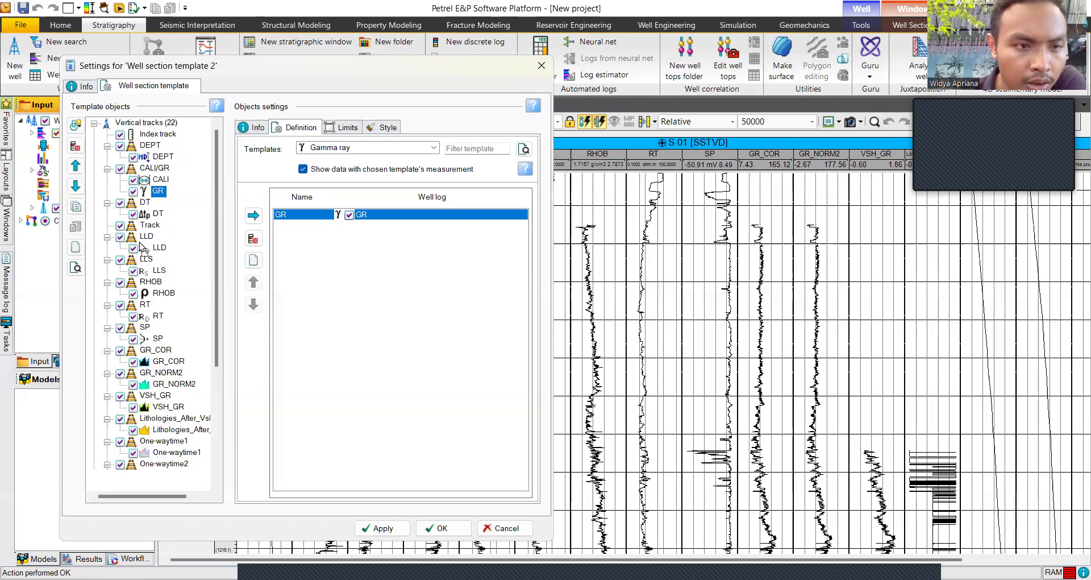
Step: Move the SP log into the combined CALI/GR track
scroll(147, 230, "down", 1)
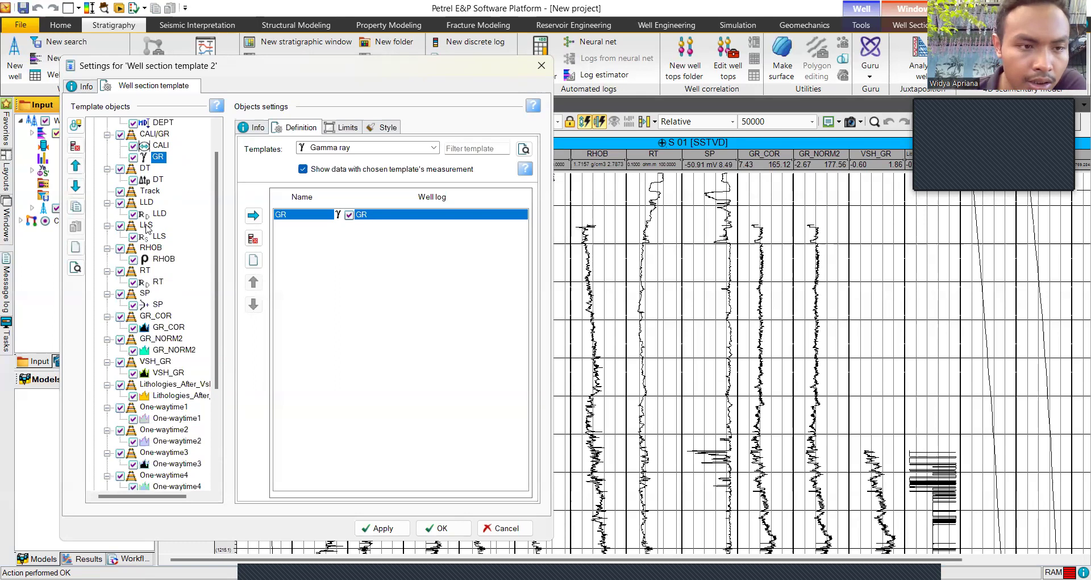
scroll(137, 247, "down", 4)
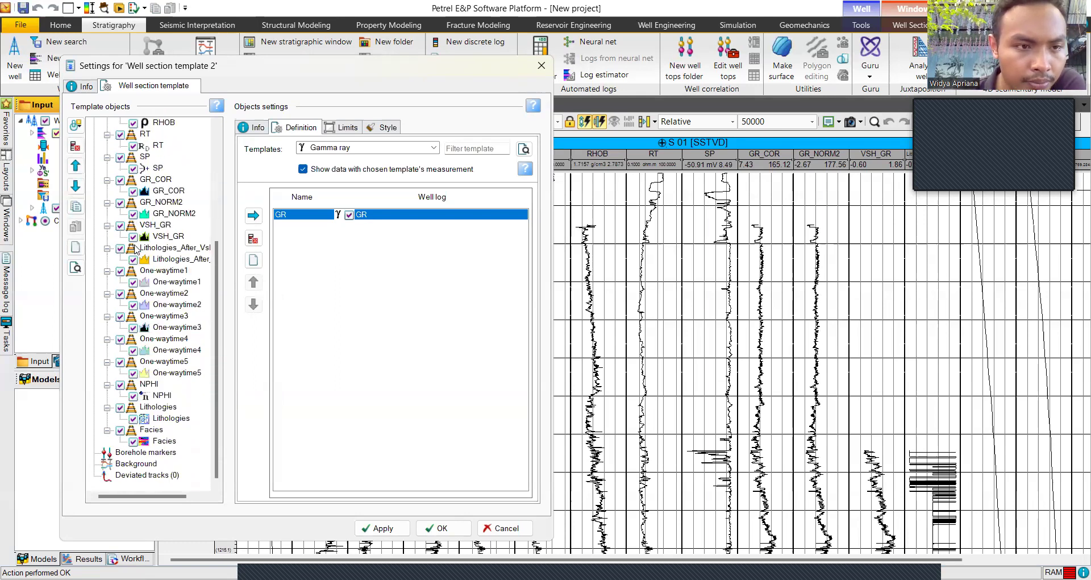
scroll(137, 248, "up", 1)
left_click(159, 215)
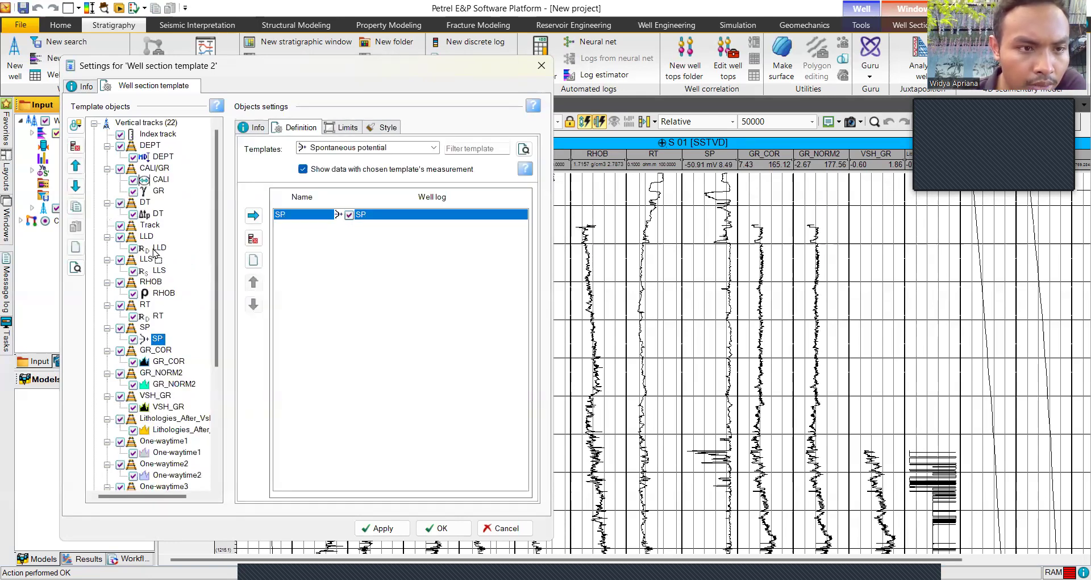
left_click_drag(159, 193, 160, 194)
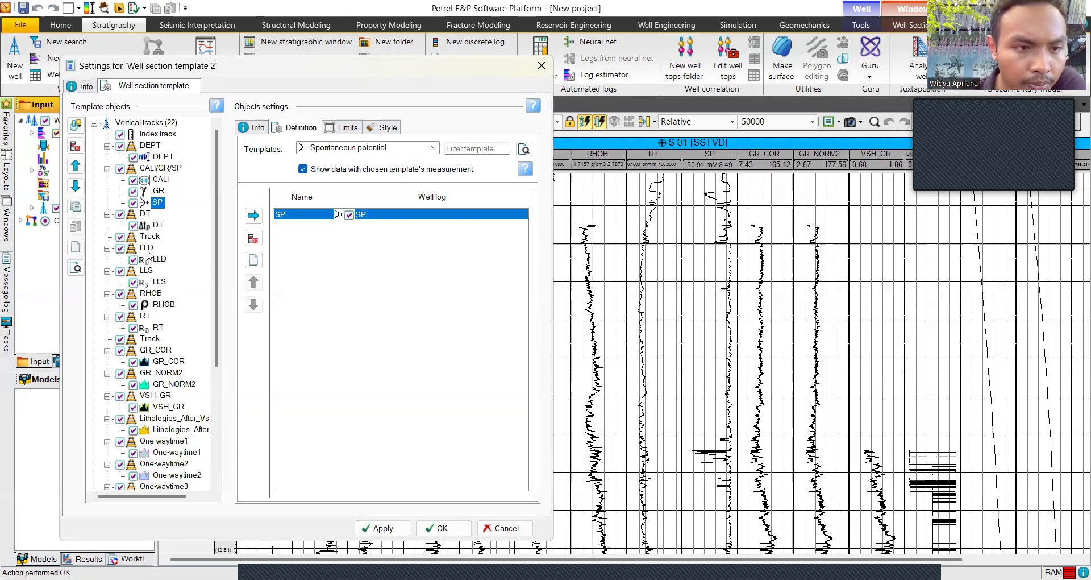
Step: Move the LLS log into the LLD track
scroll(149, 254, "down", 1)
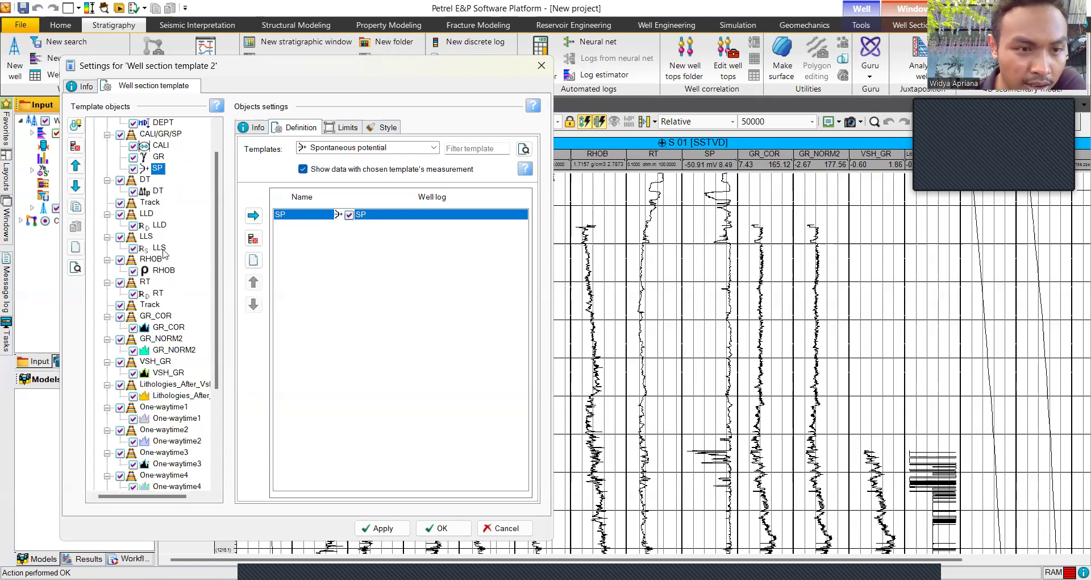
left_click(159, 248)
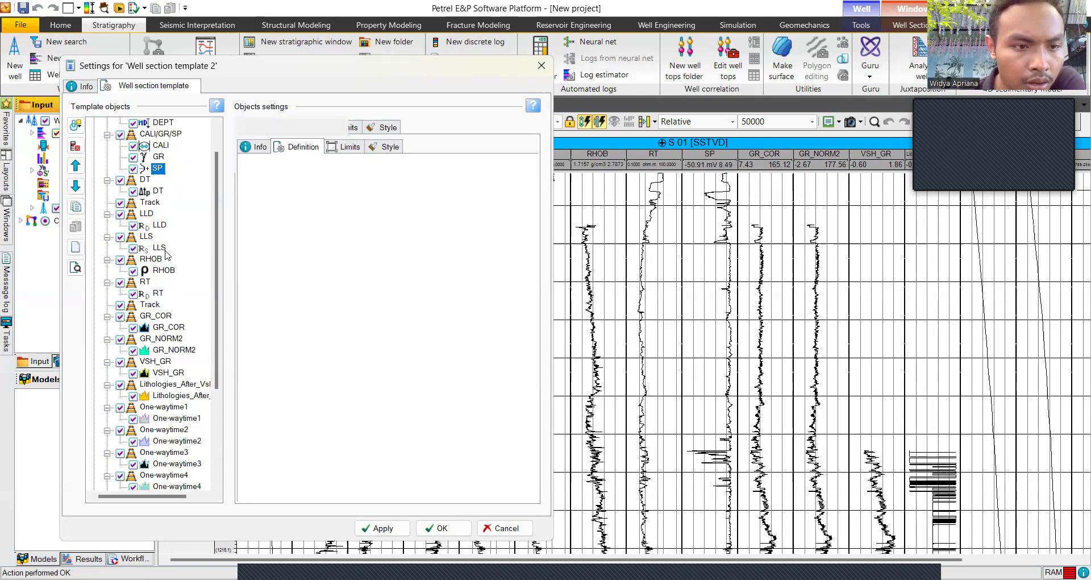
left_click_drag(162, 252, 163, 227)
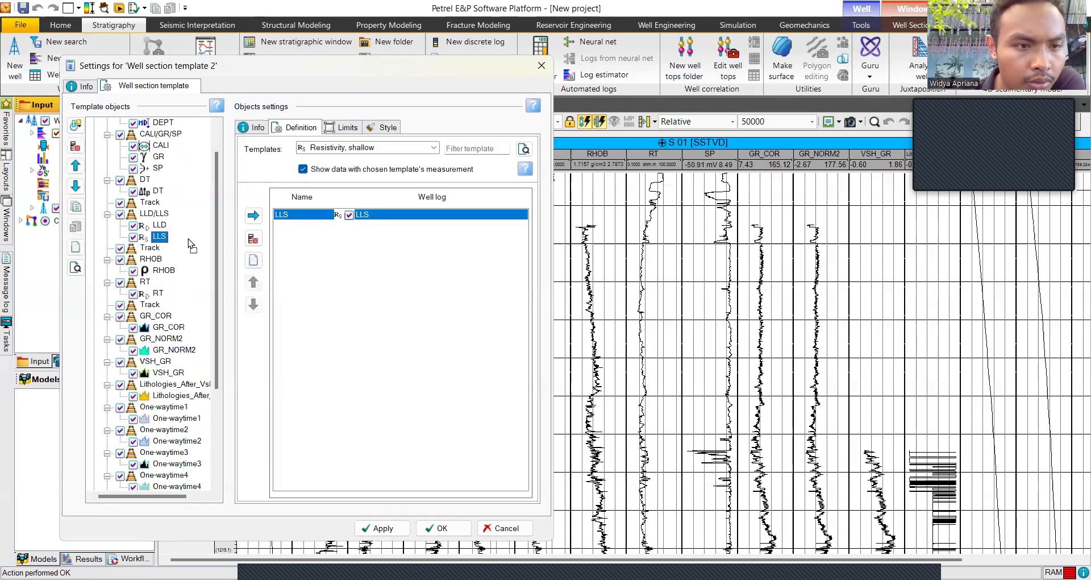
Step: Move the NPHI log into the RHOB track
scroll(165, 276, "down", 2)
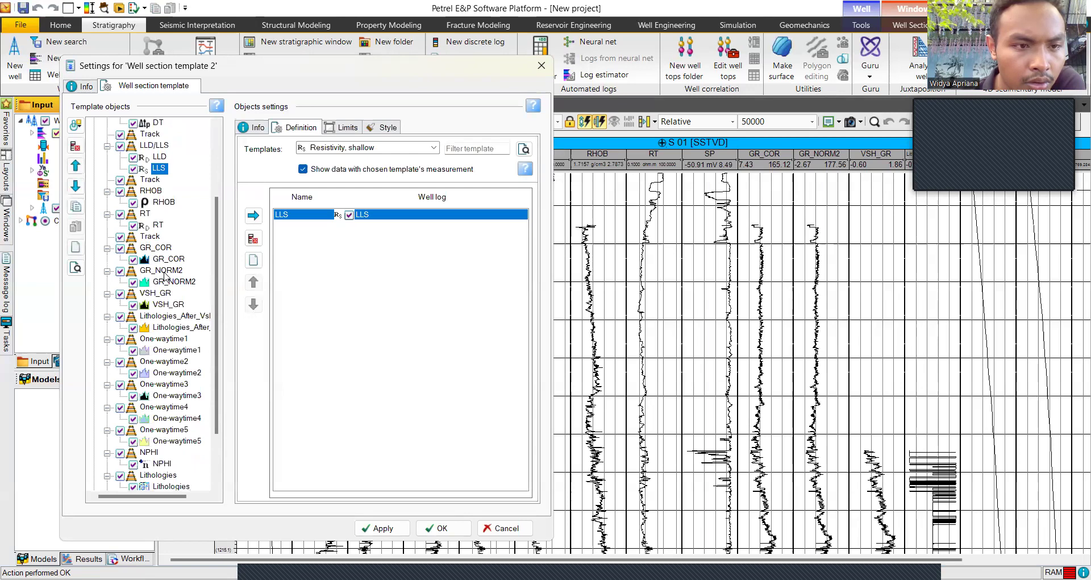
scroll(165, 277, "up", 2)
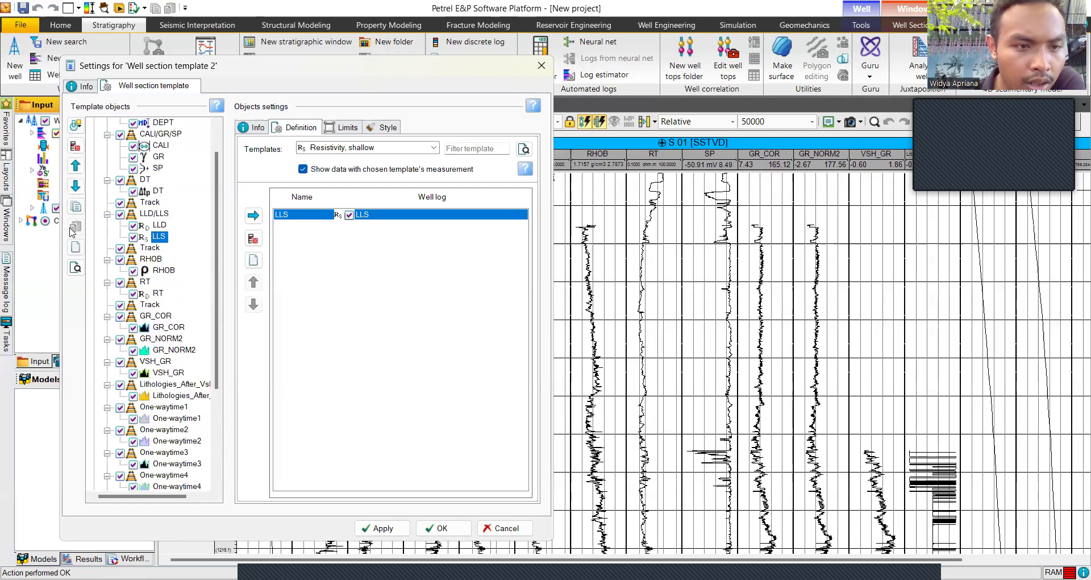
scroll(159, 321, "down", 1)
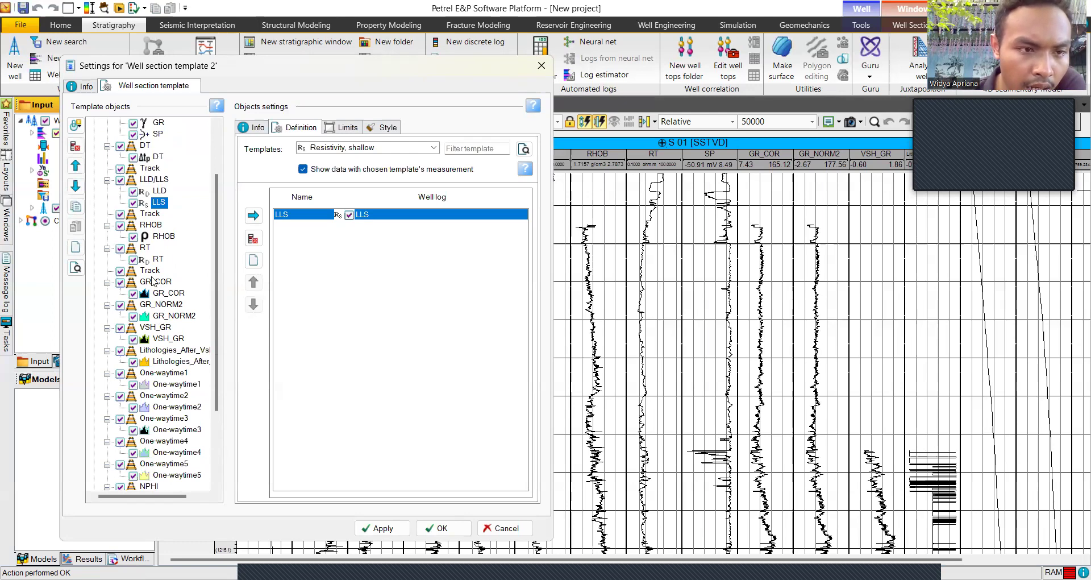
scroll(153, 280, "down", 2)
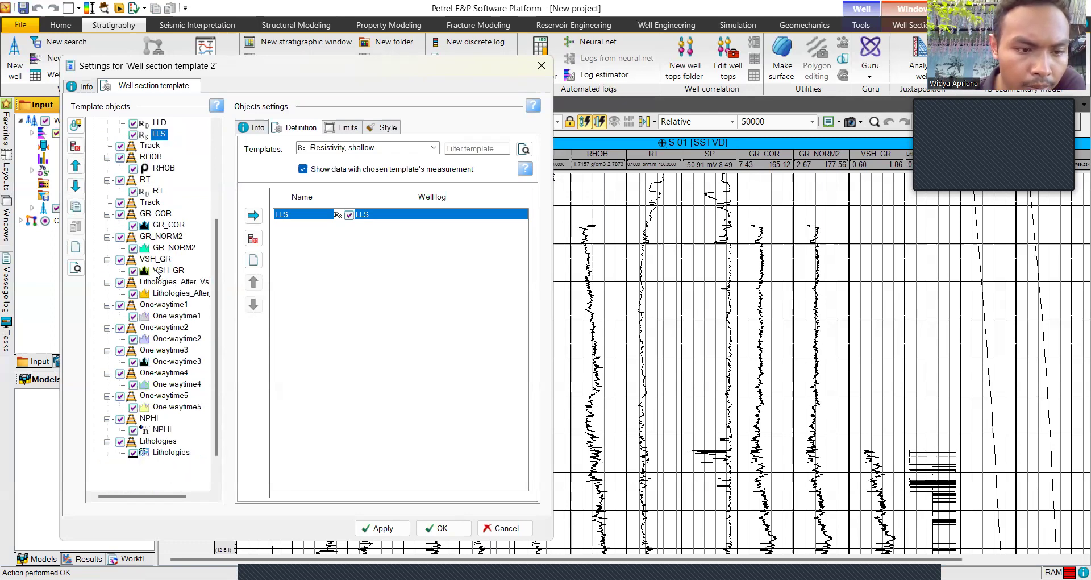
left_click(162, 431)
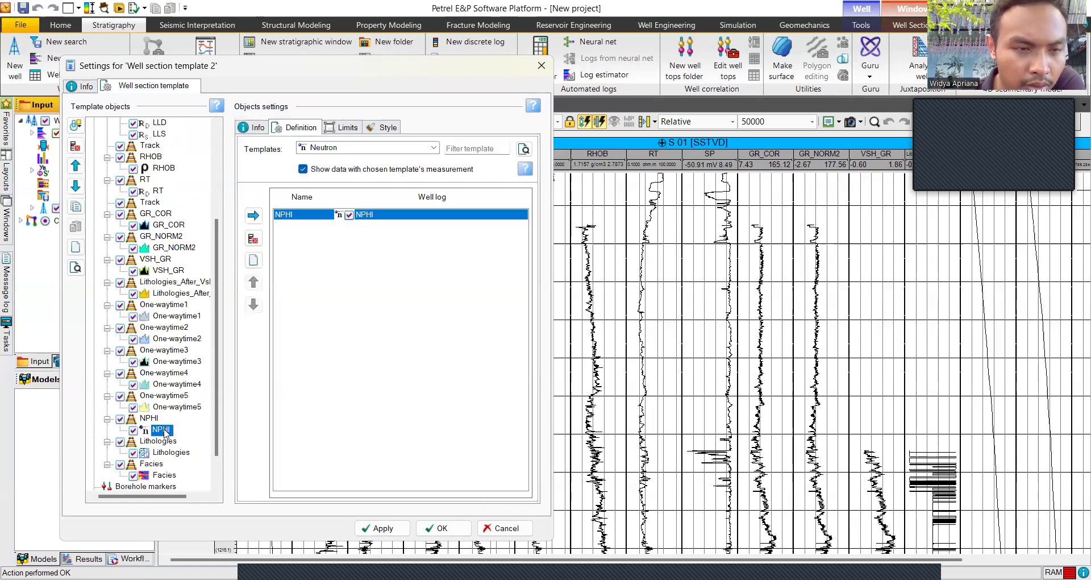
left_click_drag(169, 175, 166, 174)
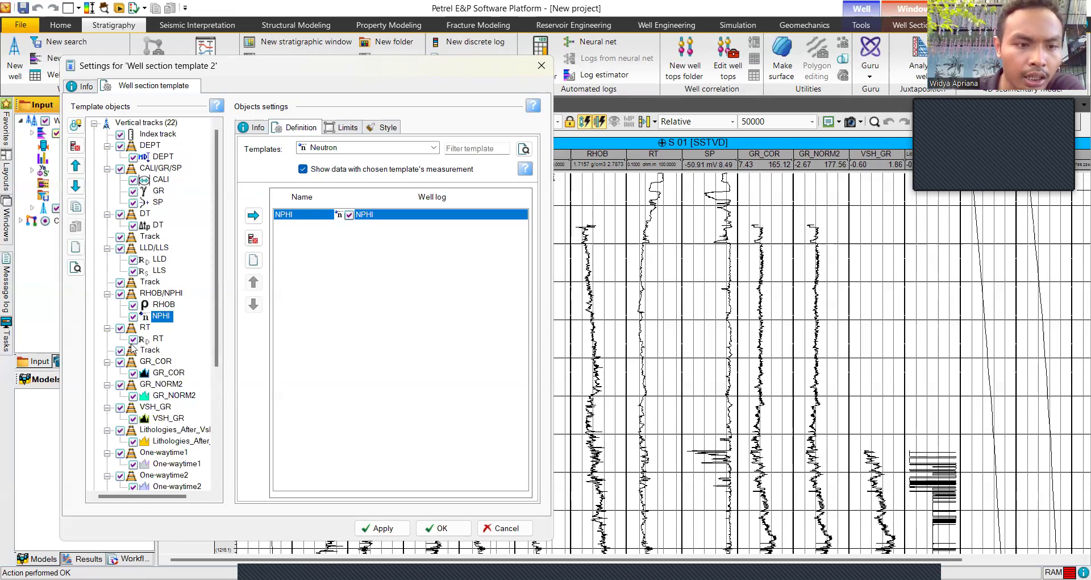
Step: Hide the RT, GR_COR, GR_NORM2, VSH_GR and Lithologies_After tracks with their logs, plus the empty track below RT
scroll(132, 349, "down", 1)
left_click(119, 294)
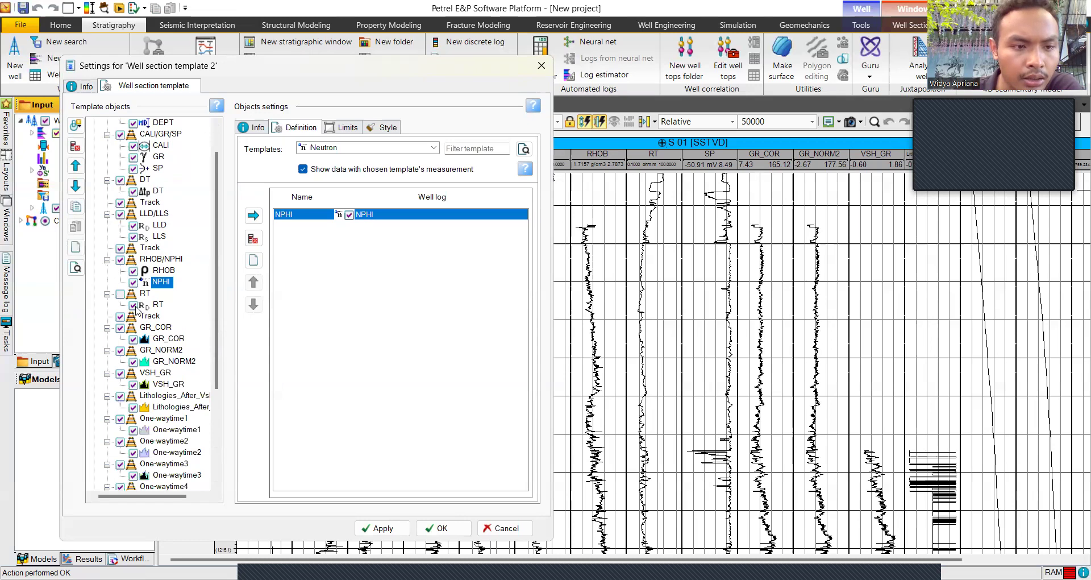
left_click(120, 328)
left_click(135, 340)
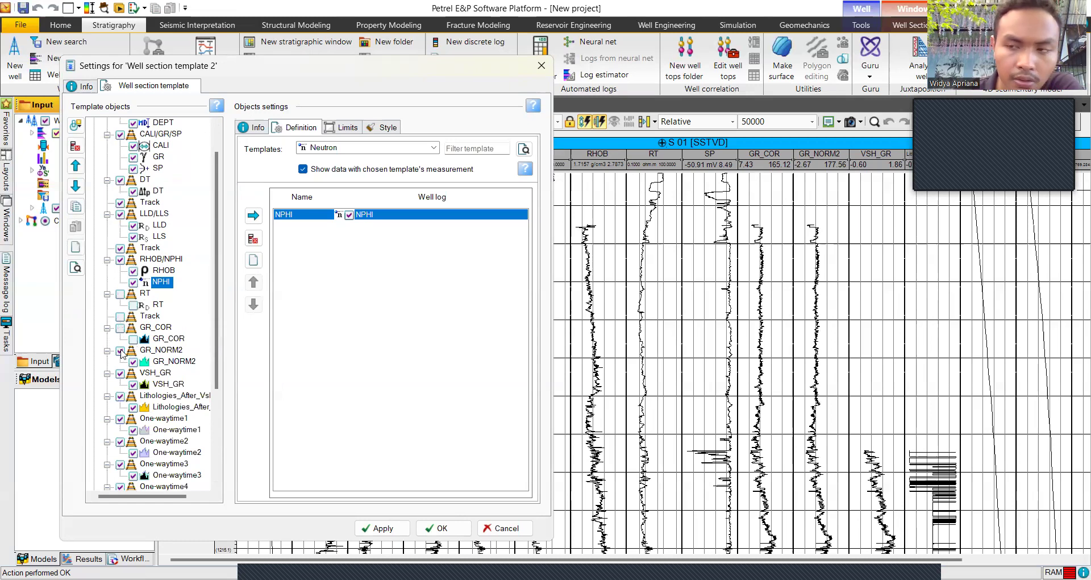
left_click(122, 350)
left_click(121, 374)
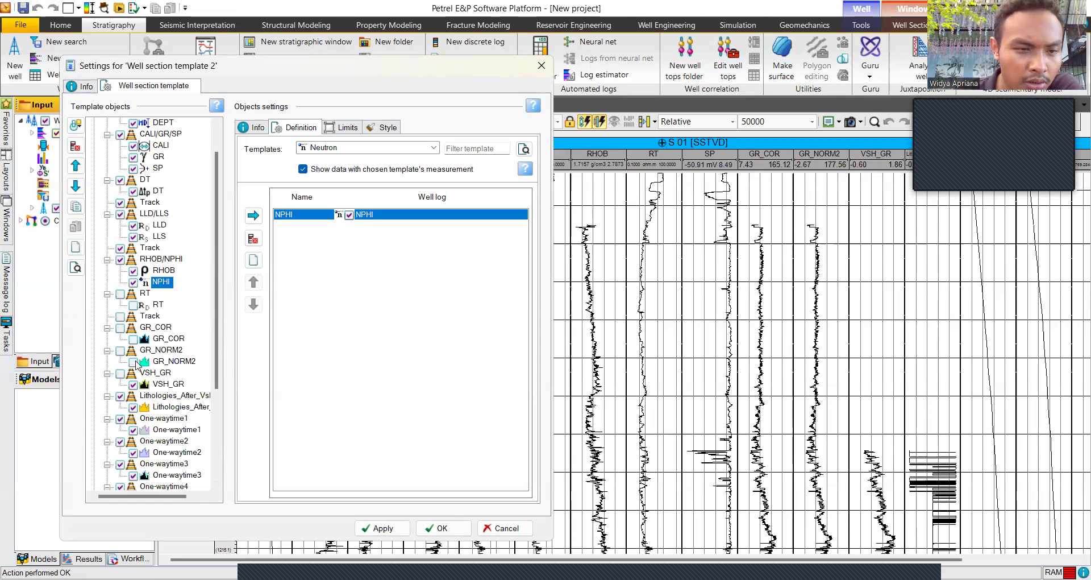
left_click(133, 387)
left_click(121, 397)
left_click(133, 407)
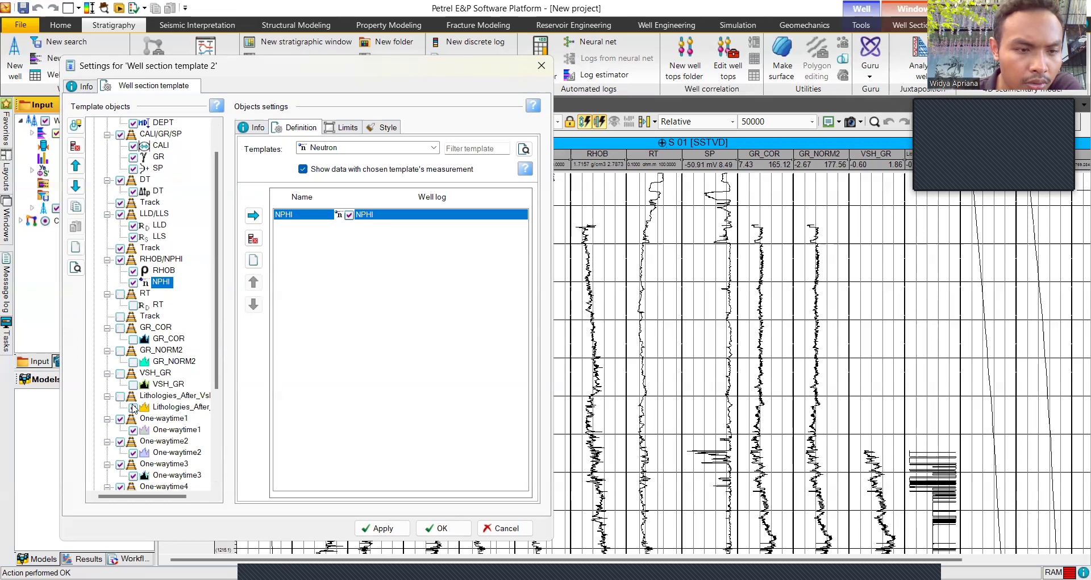
Step: Hide the One-waytime1 to One-waytime5 tracks together with their logs
scroll(139, 404, "down", 2)
left_click(119, 351)
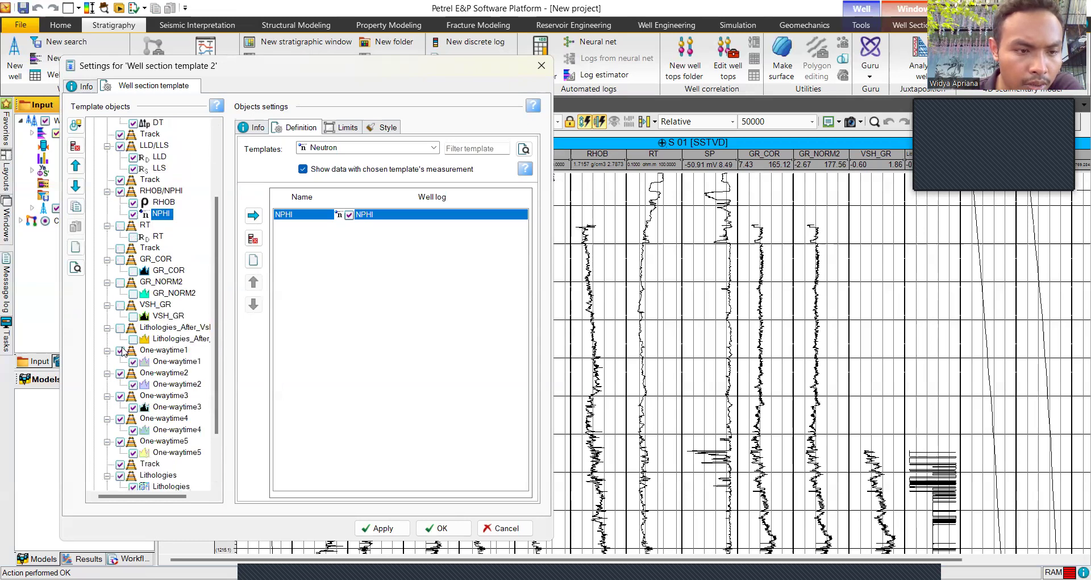
left_click(133, 362)
left_click(120, 373)
left_click(134, 384)
left_click(120, 397)
left_click(133, 407)
left_click(122, 419)
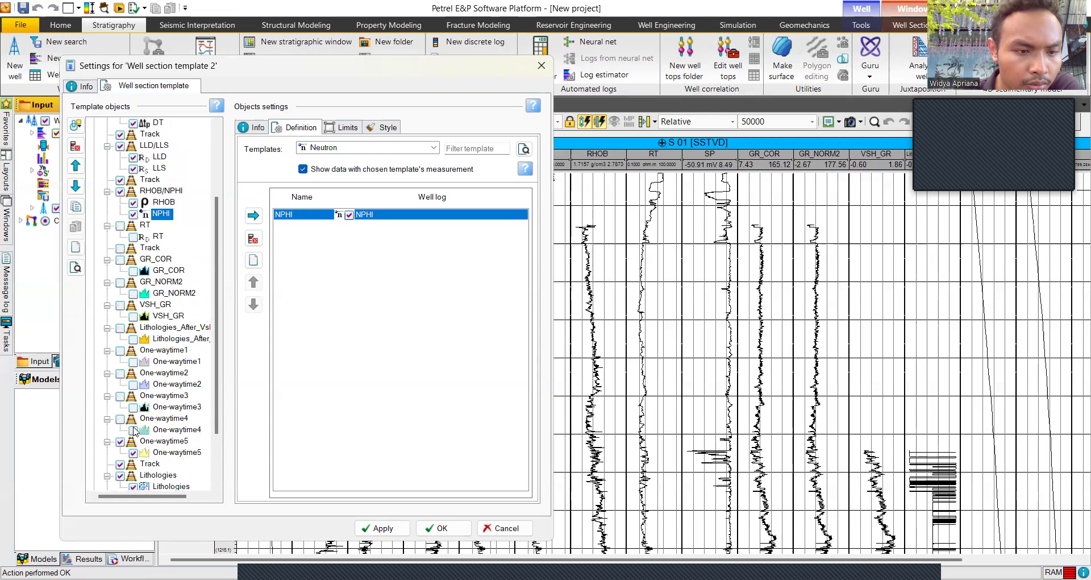
left_click(120, 441)
scroll(121, 438, "down", 2)
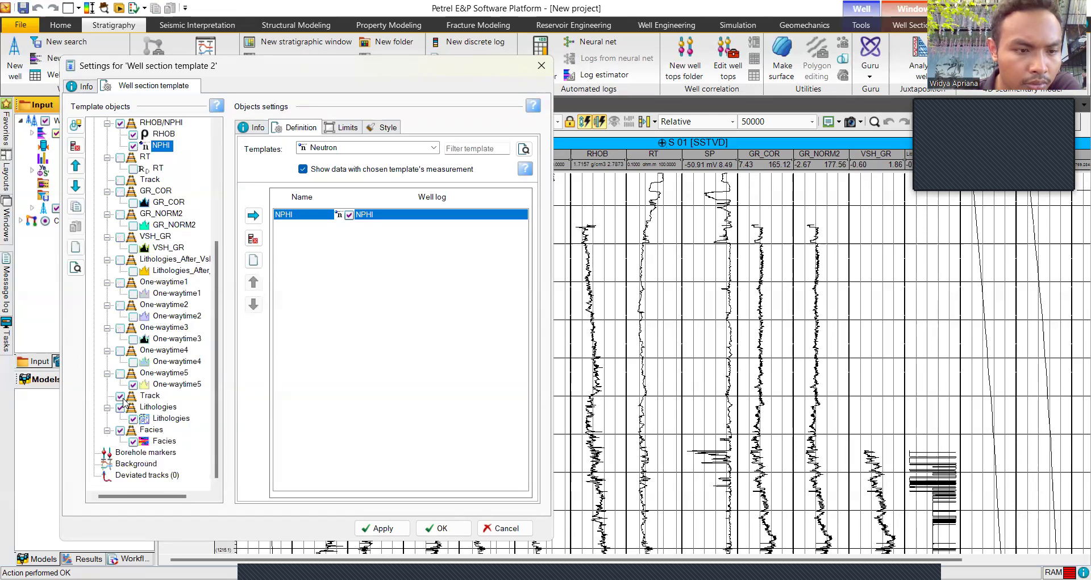
left_click(133, 384)
Step: Hide the empty track below One-waytime5 and the Lithologies and Facies tracks together with their logs
left_click(121, 395)
left_click(121, 407)
left_click(133, 418)
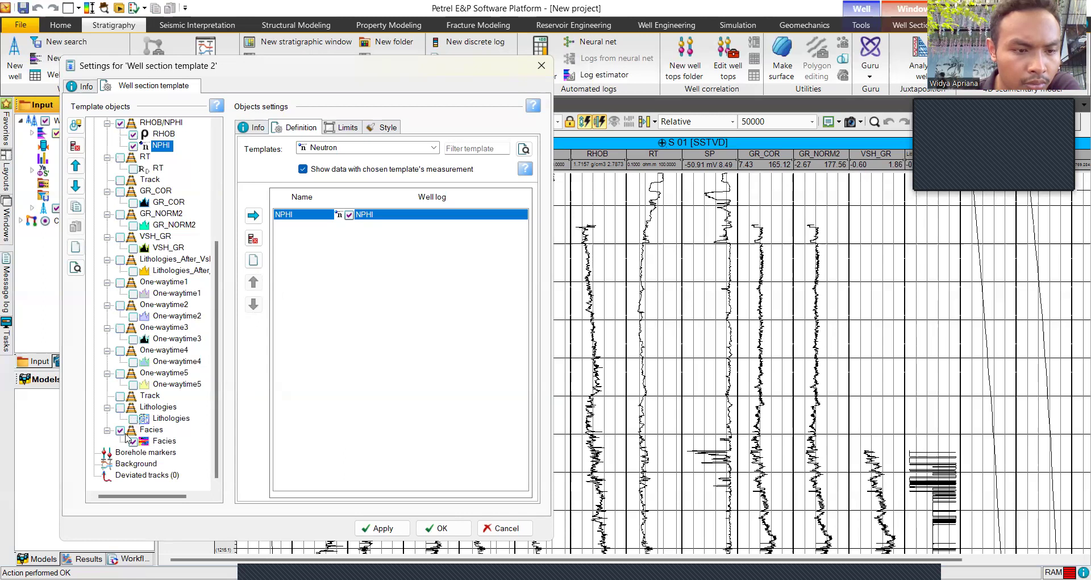
left_click(121, 431)
left_click(132, 439)
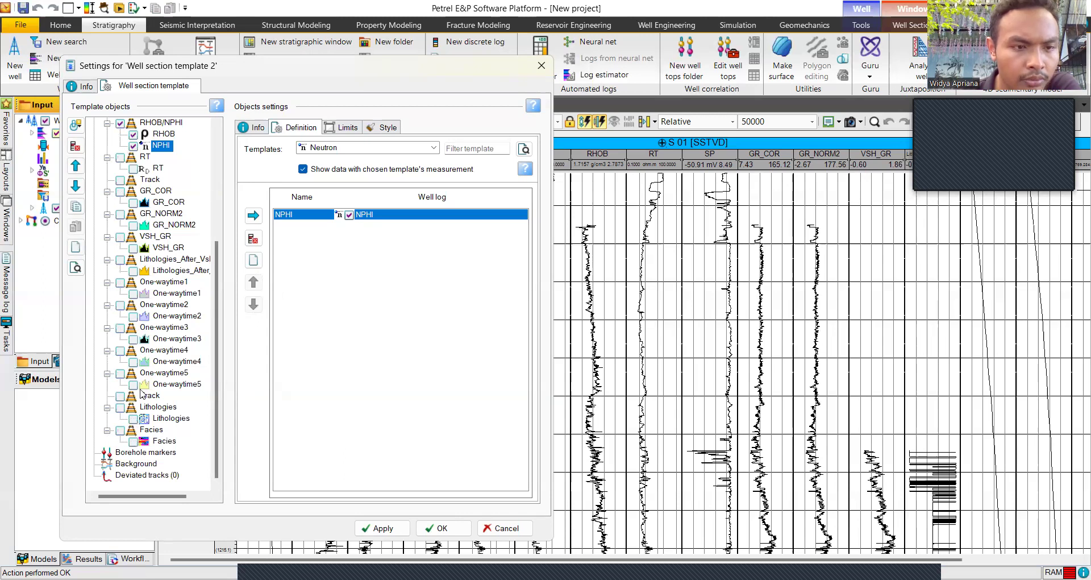
Step: Set the CALI log's line colour mode to Selected and choose olive green for the curve
scroll(142, 333, "up", 5)
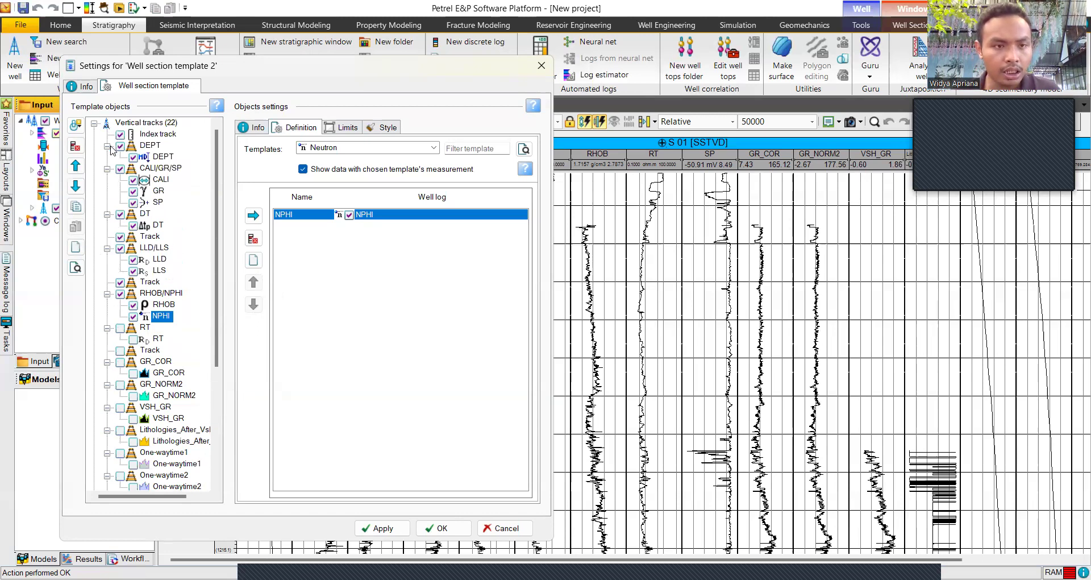
left_click(163, 183)
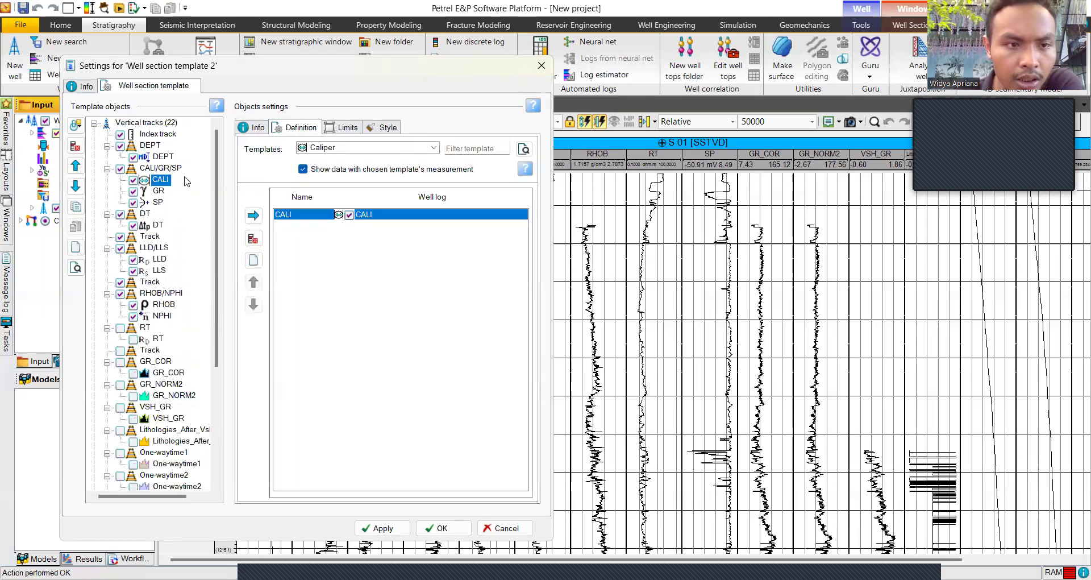
left_click(383, 128)
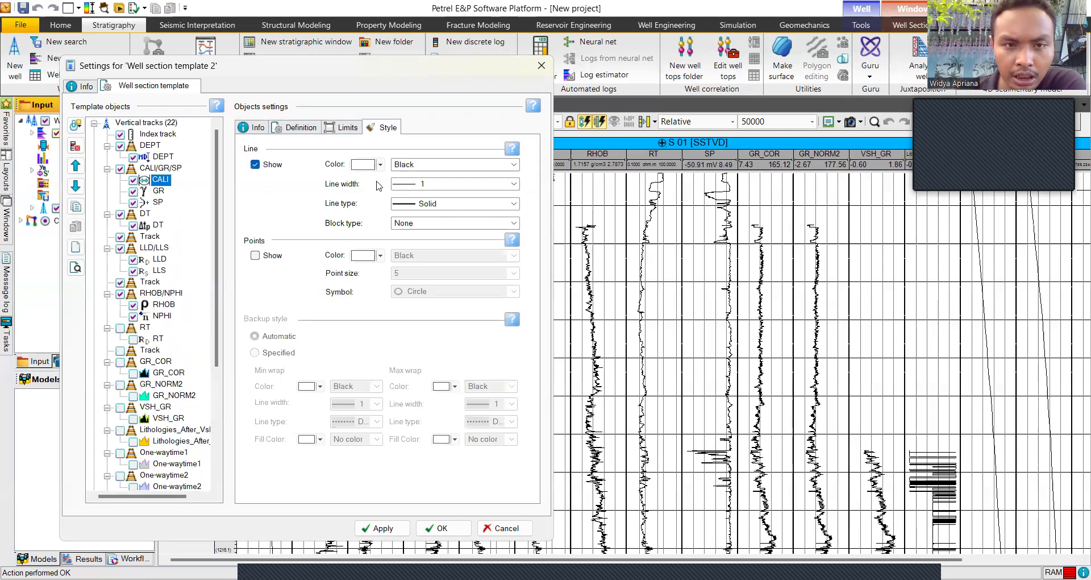
left_click(486, 164)
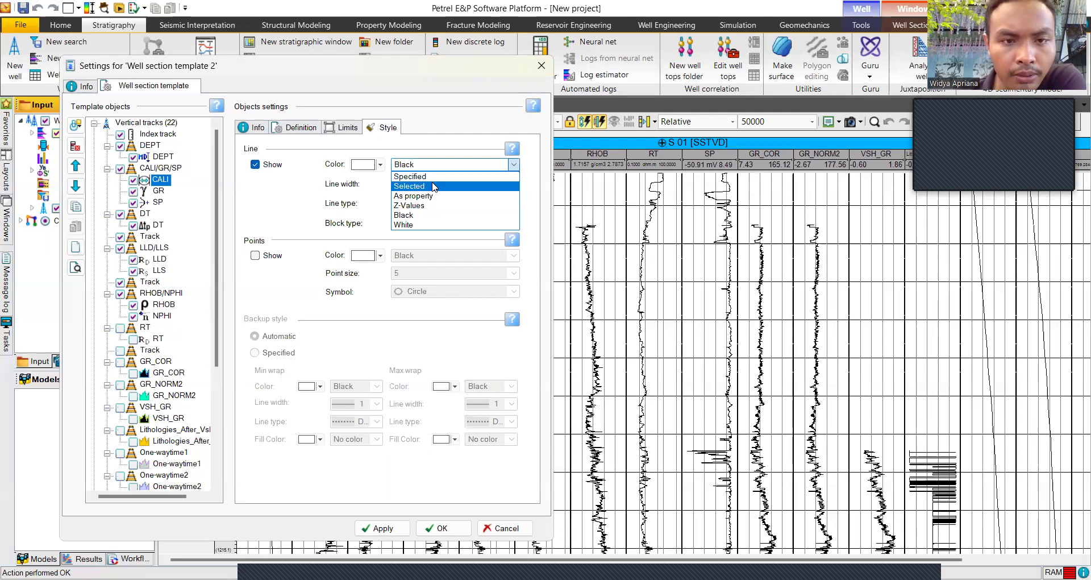
left_click(379, 169)
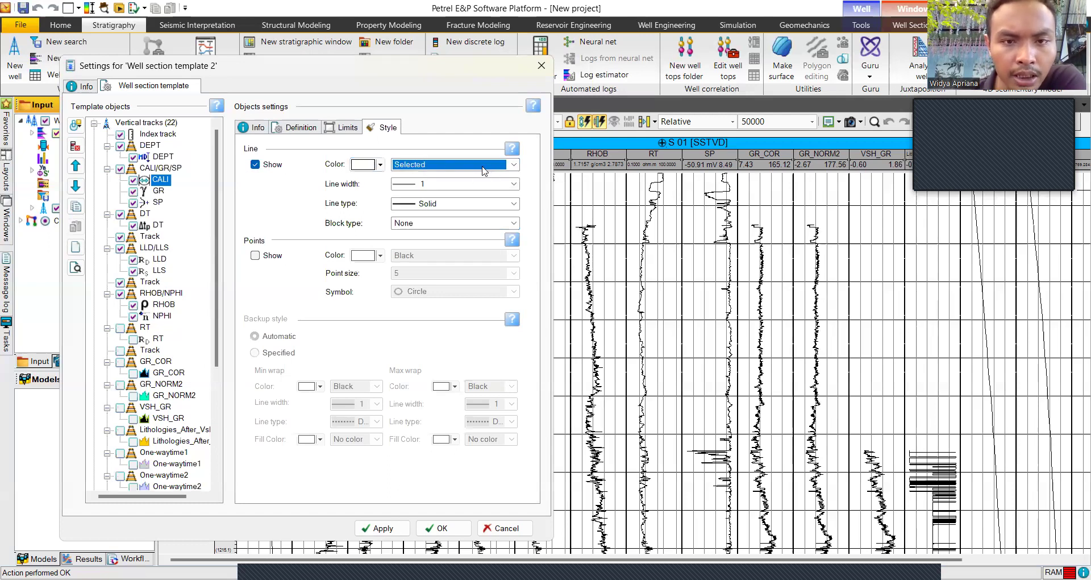
left_click(383, 165)
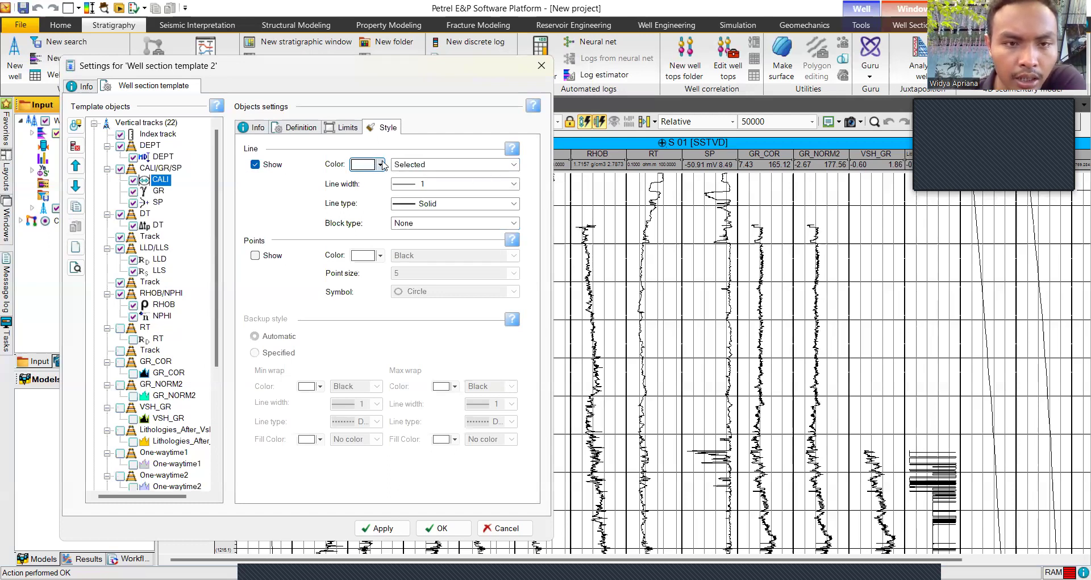
left_click(380, 164)
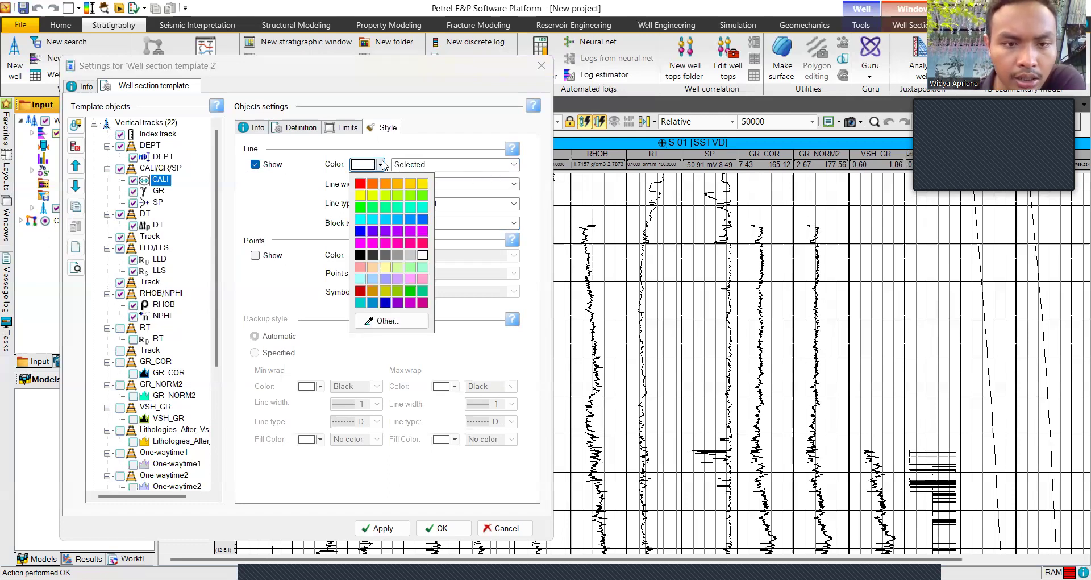
left_click(399, 292)
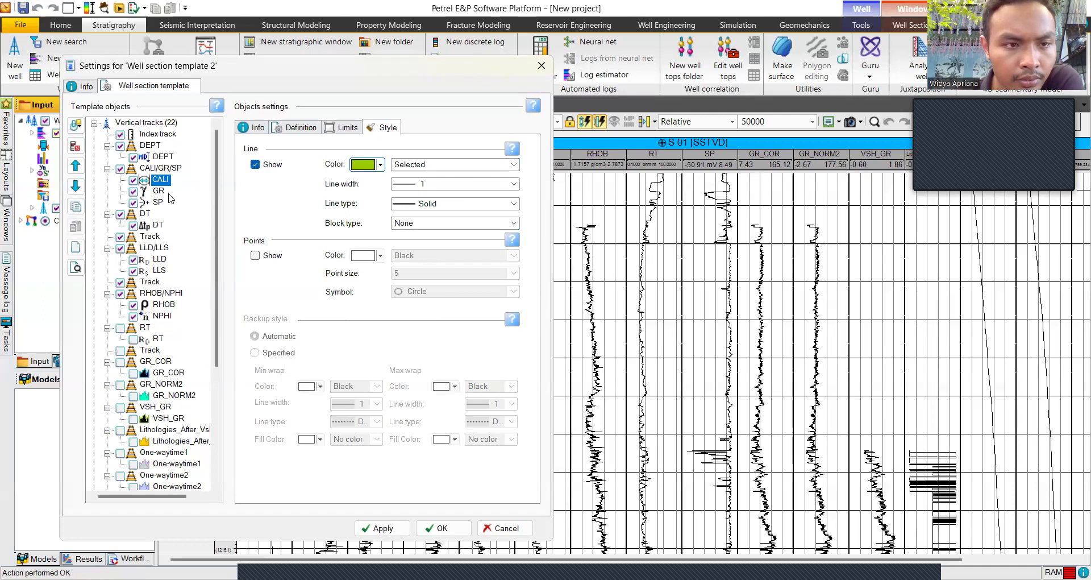
left_click(375, 166)
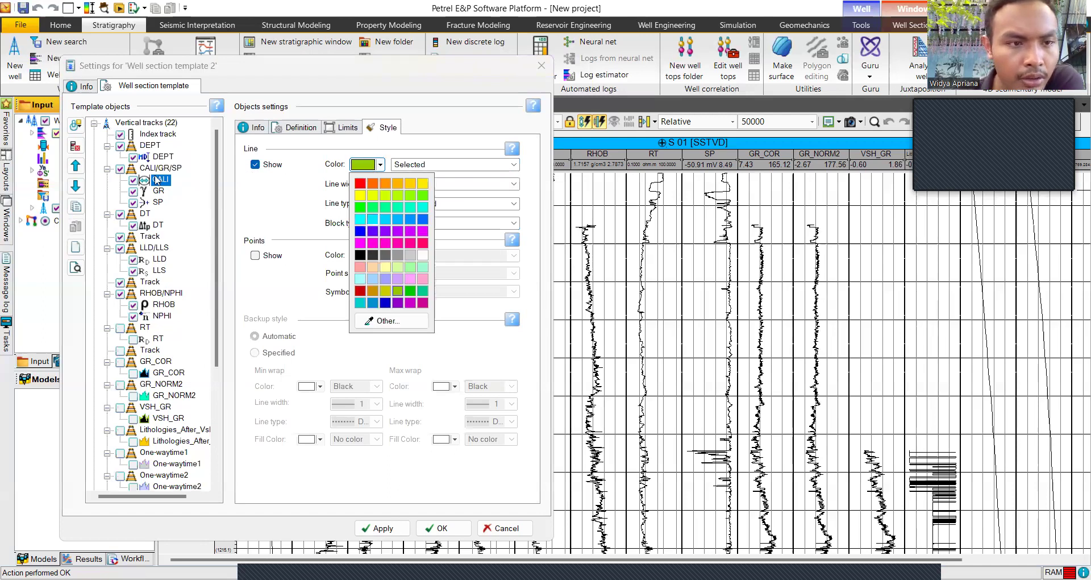
left_click(372, 221)
Step: Enable the GR log's limits with a minimum value of 0 and a maximum value of 150
left_click(159, 192)
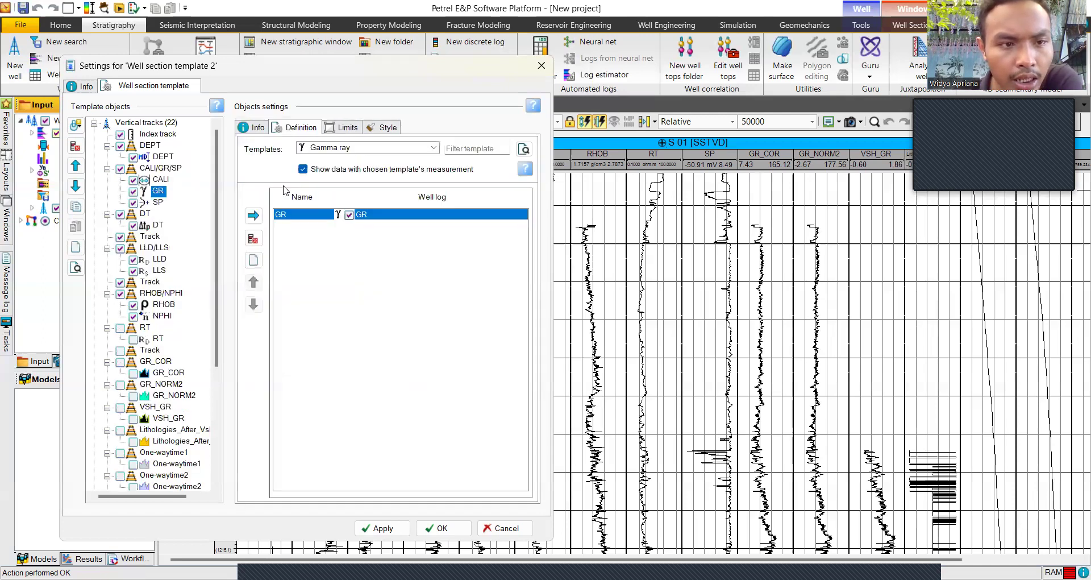
left_click(353, 132)
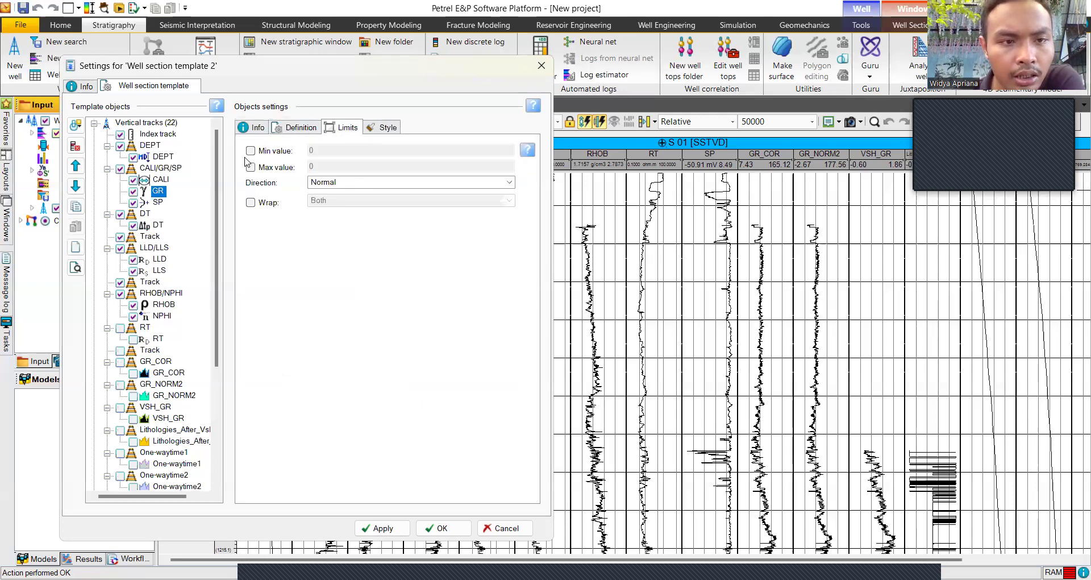
left_click(250, 151)
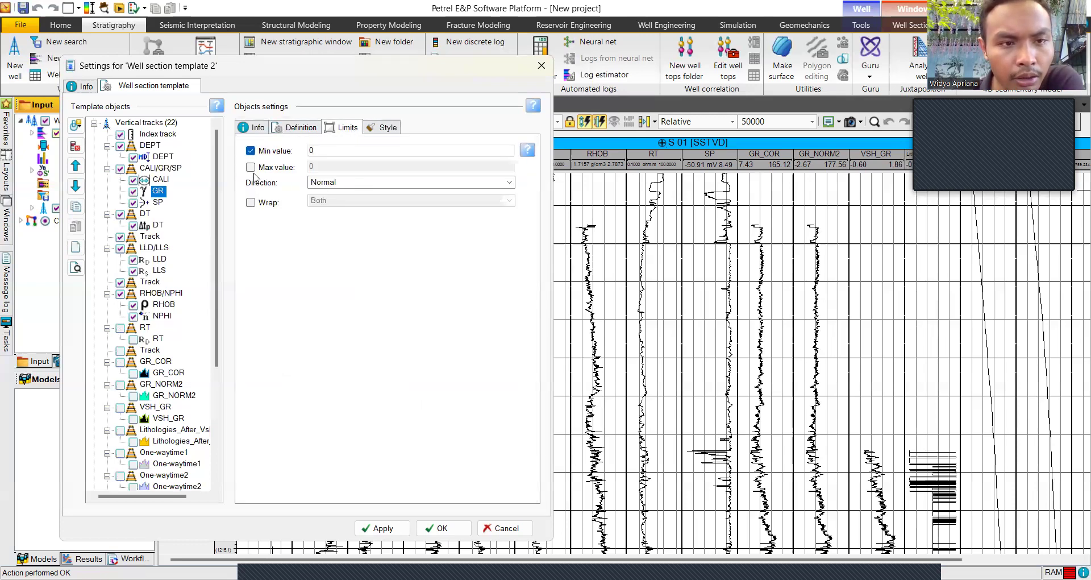
left_click(251, 167)
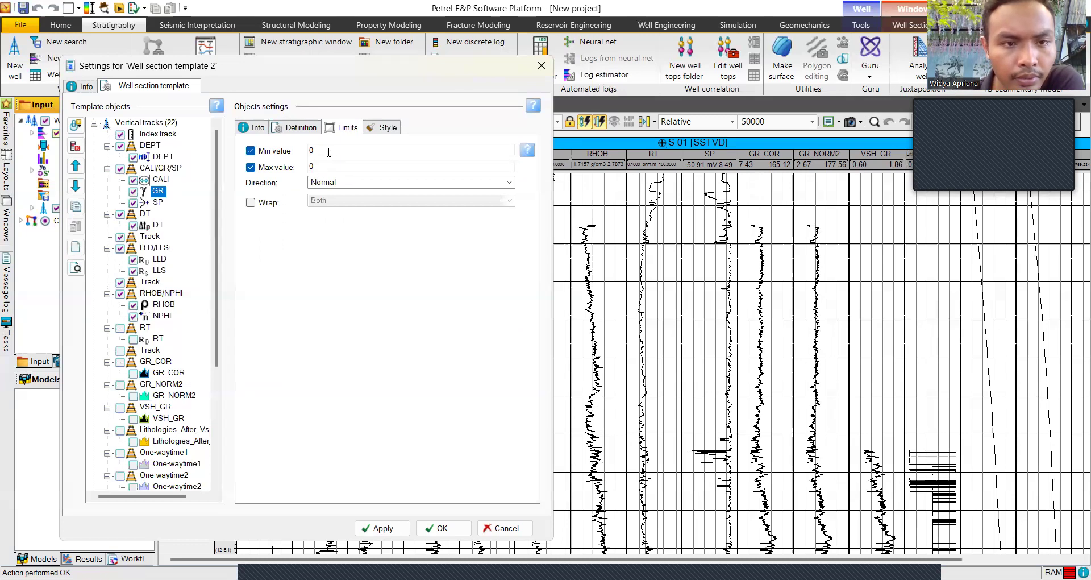
left_click(328, 151)
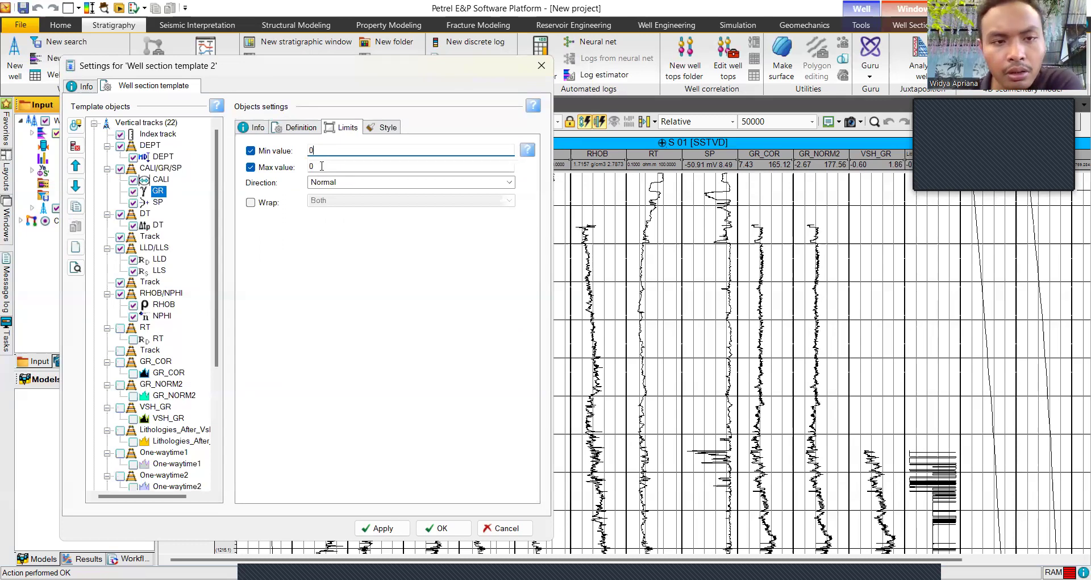
left_click(322, 166)
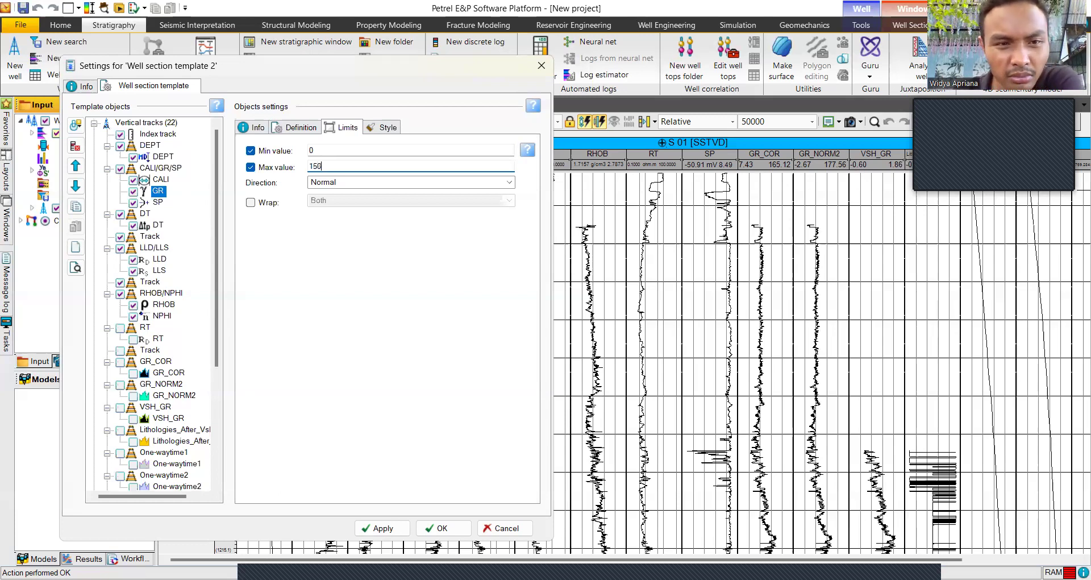
Step: Set the GR log's line colour mode to Selected and choose the basic dark green (RGB 0, 128, 0)
left_click(398, 129)
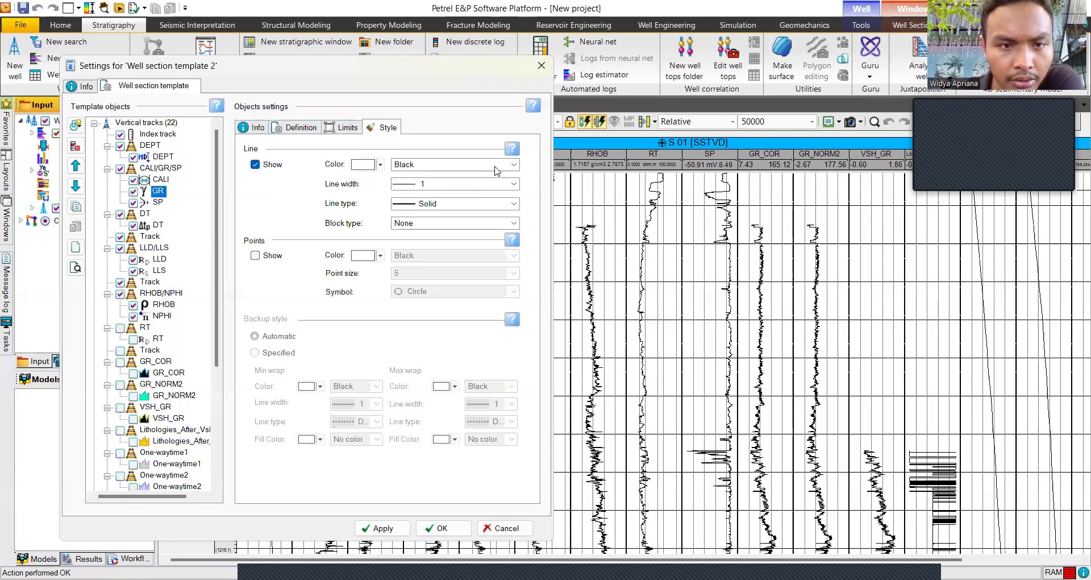
left_click(495, 166)
left_click(396, 174)
left_click(373, 165)
left_click(379, 165)
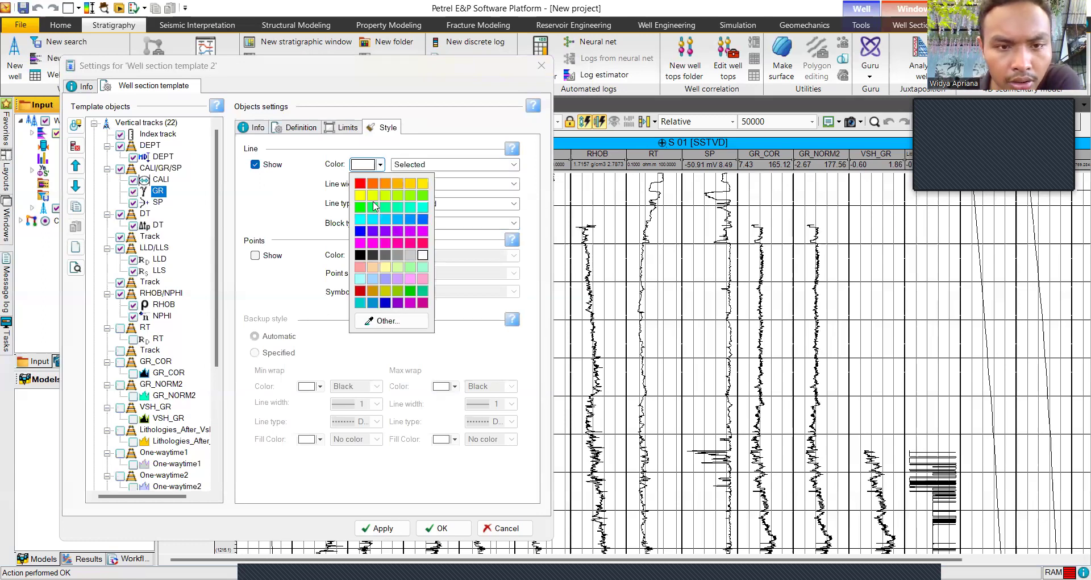
left_click(391, 322)
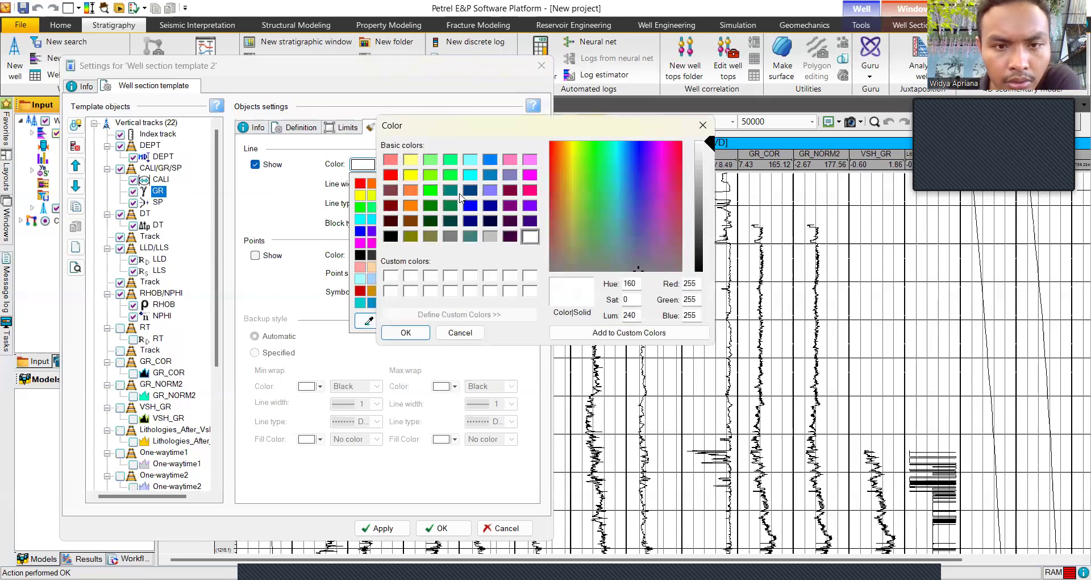
left_click(432, 206)
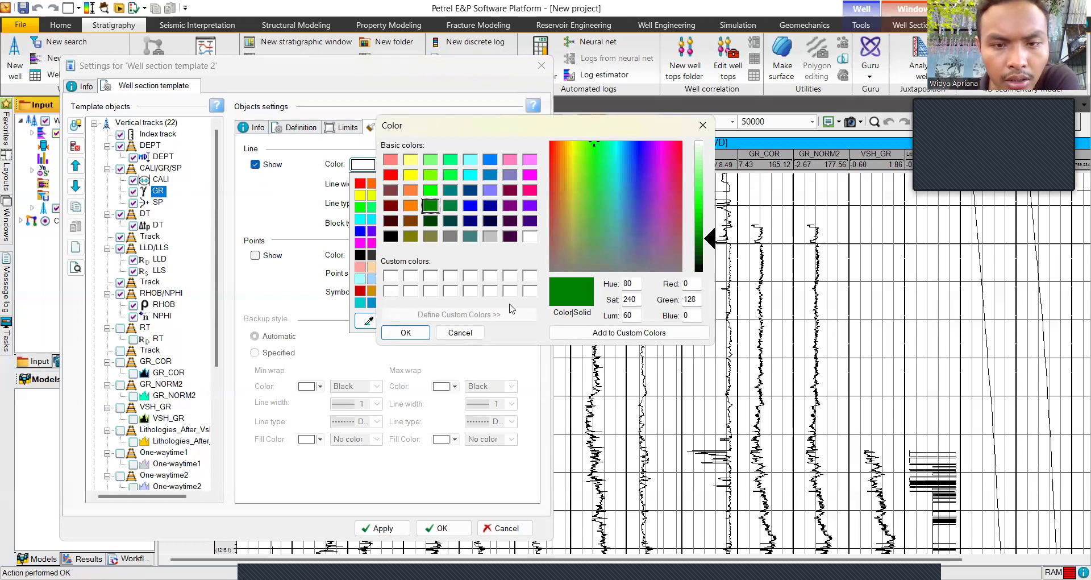
left_click(405, 333)
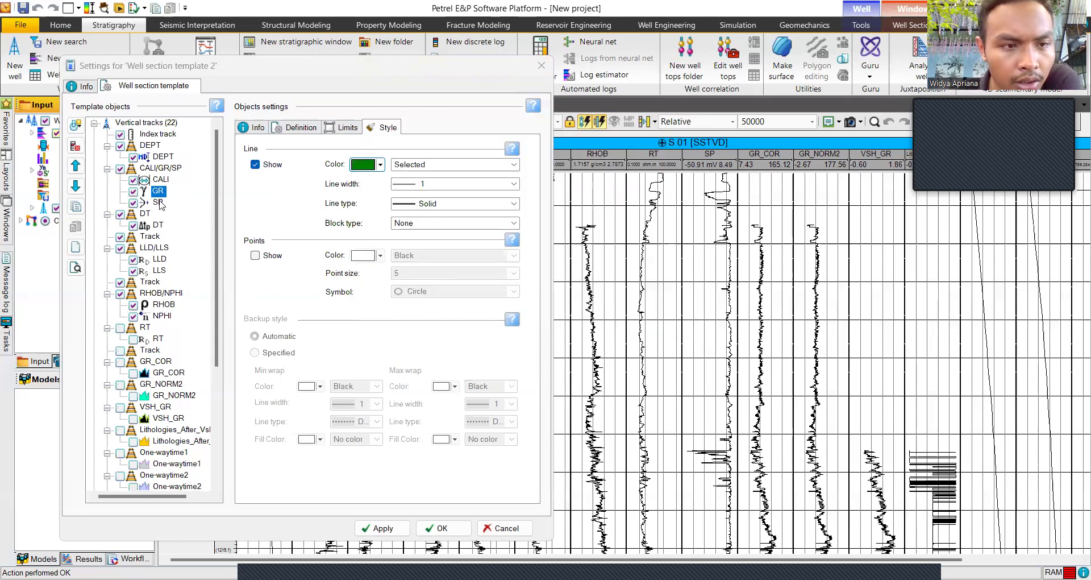
Step: Enable the SP log's limits with a minimum value of -20 and a maximum value of 40
left_click(158, 202)
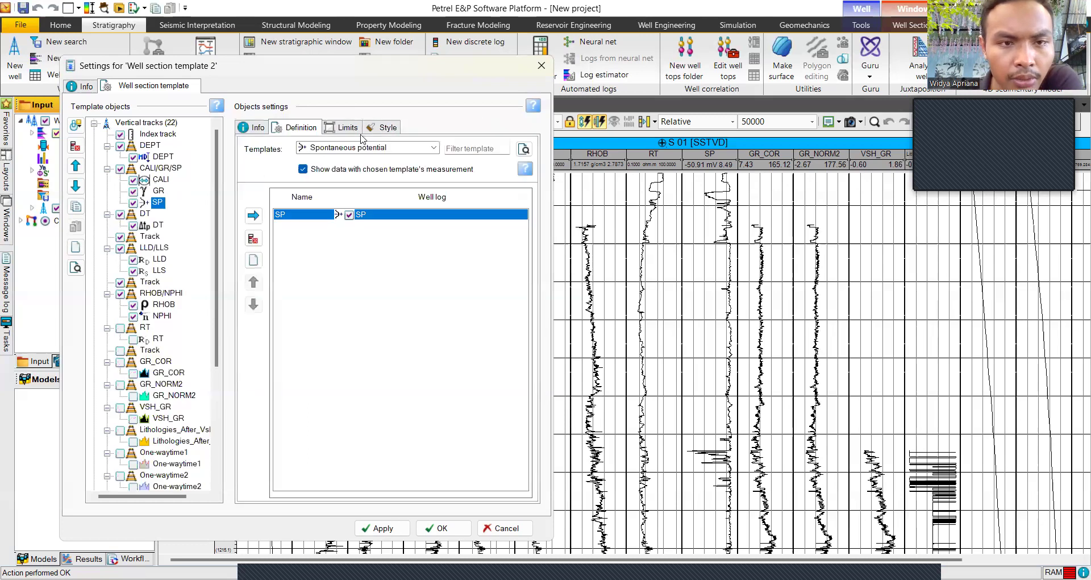
left_click(347, 128)
left_click(259, 152)
left_click(254, 167)
left_click(336, 147)
key("BackSpace")
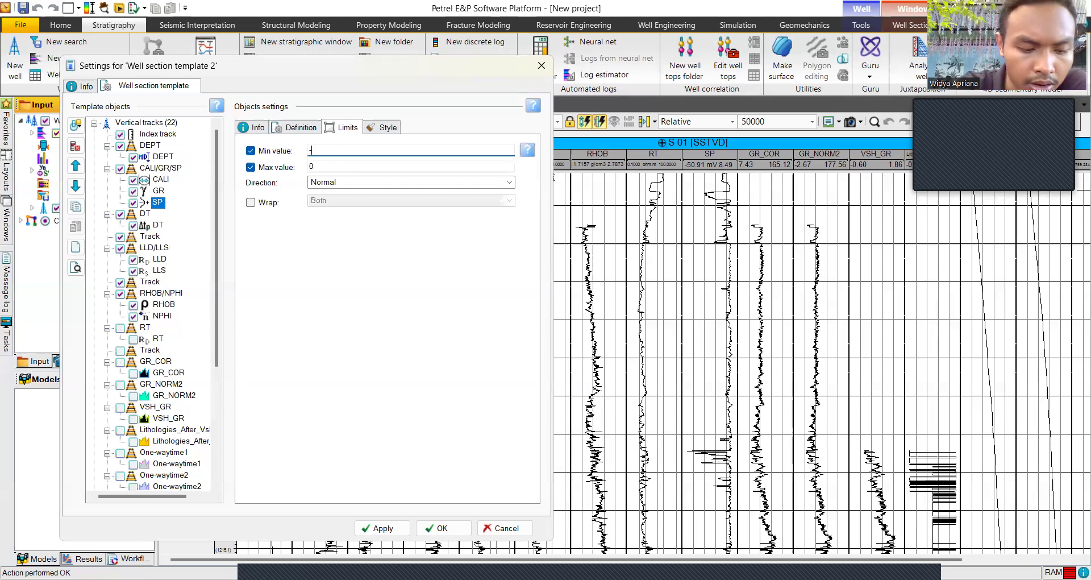
left_click(320, 167)
key("BackSpace")
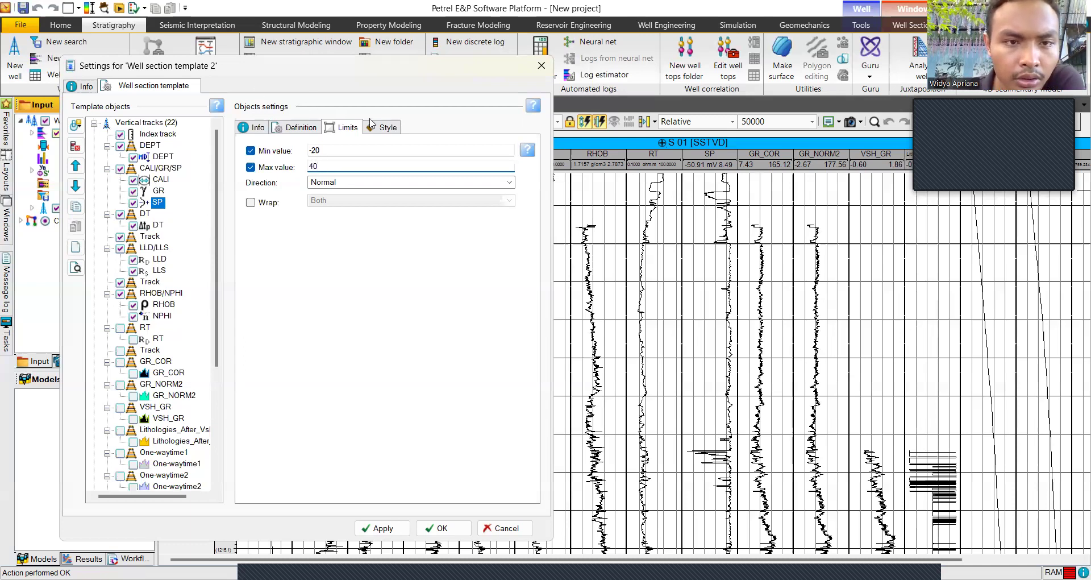
Step: Set the SP log's line colour mode to Selected and choose turquoise for the curve
left_click(385, 129)
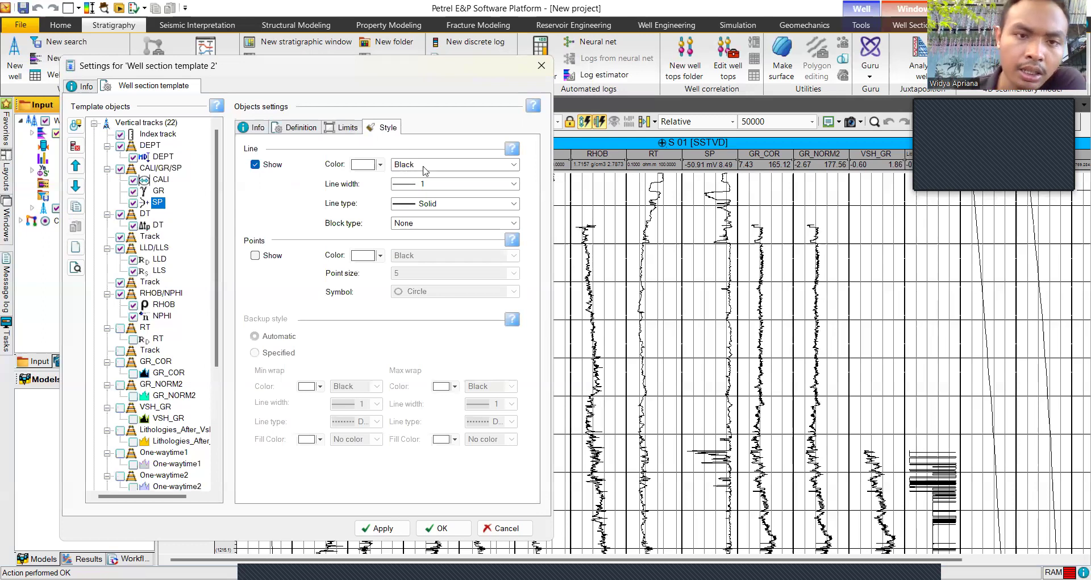
left_click(452, 170)
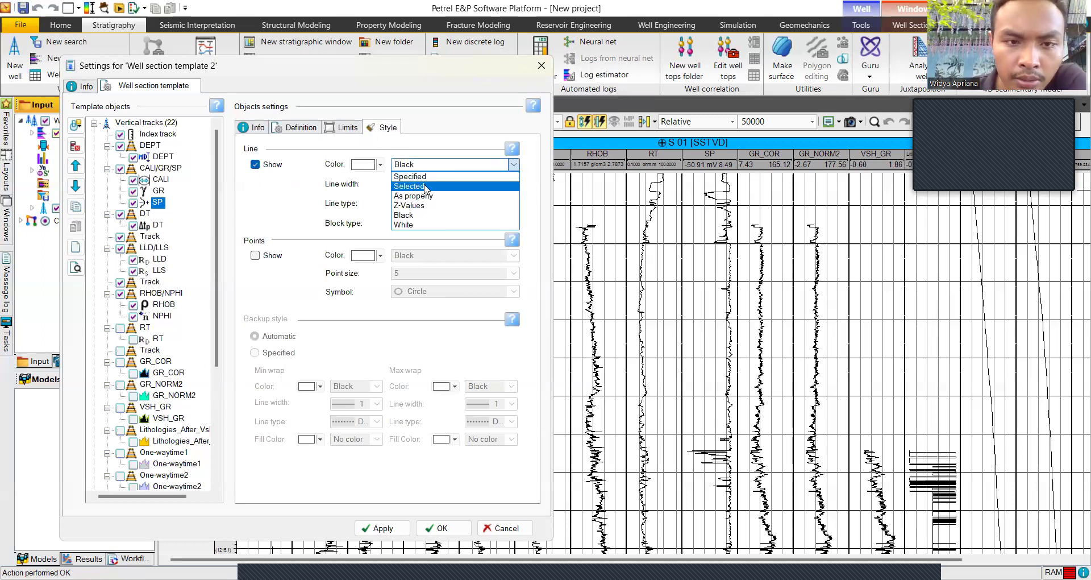
left_click(424, 187)
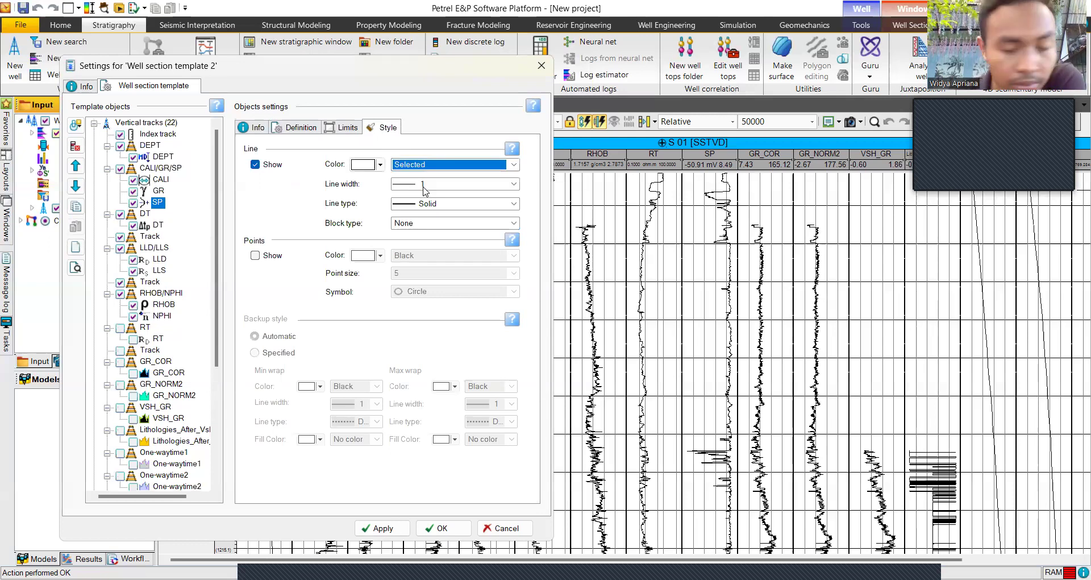
left_click(374, 167)
left_click(376, 167)
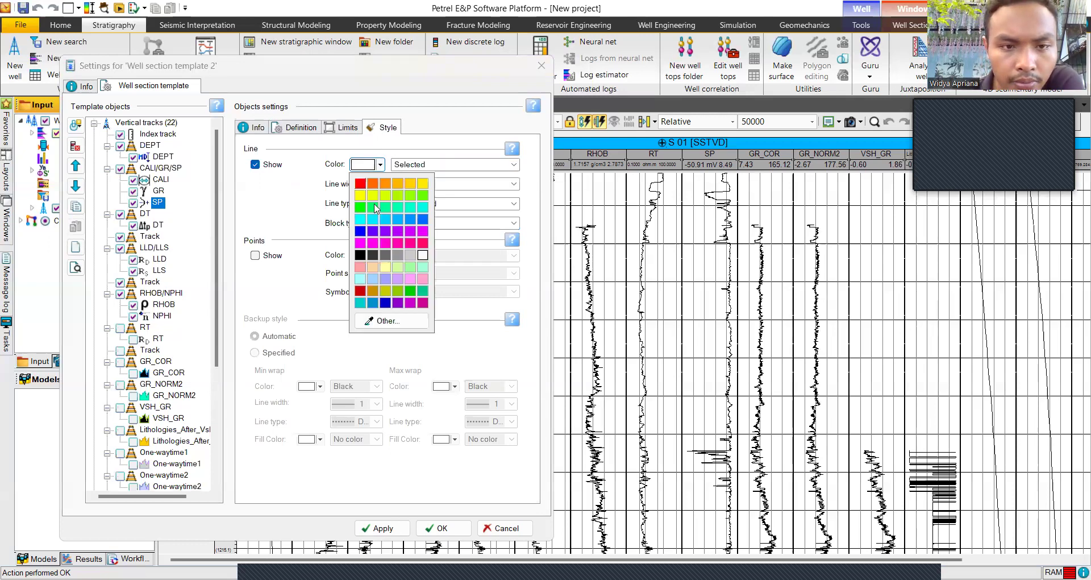
left_click(408, 208)
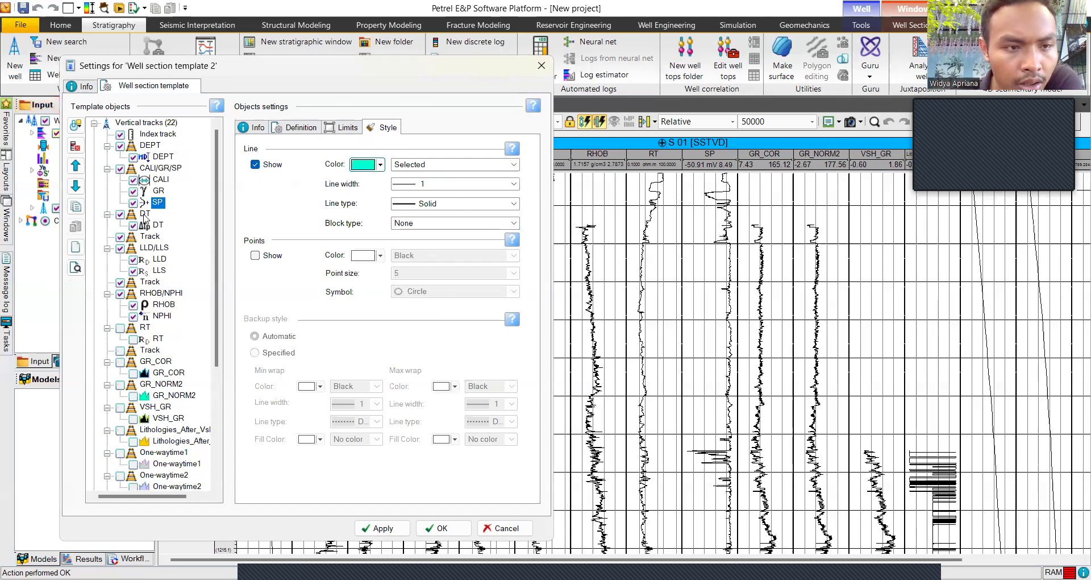
Step: Enable the DT log's limits with a minimum value of 40 and a maximum value of 140, and set its direction to Reverse
left_click(145, 216)
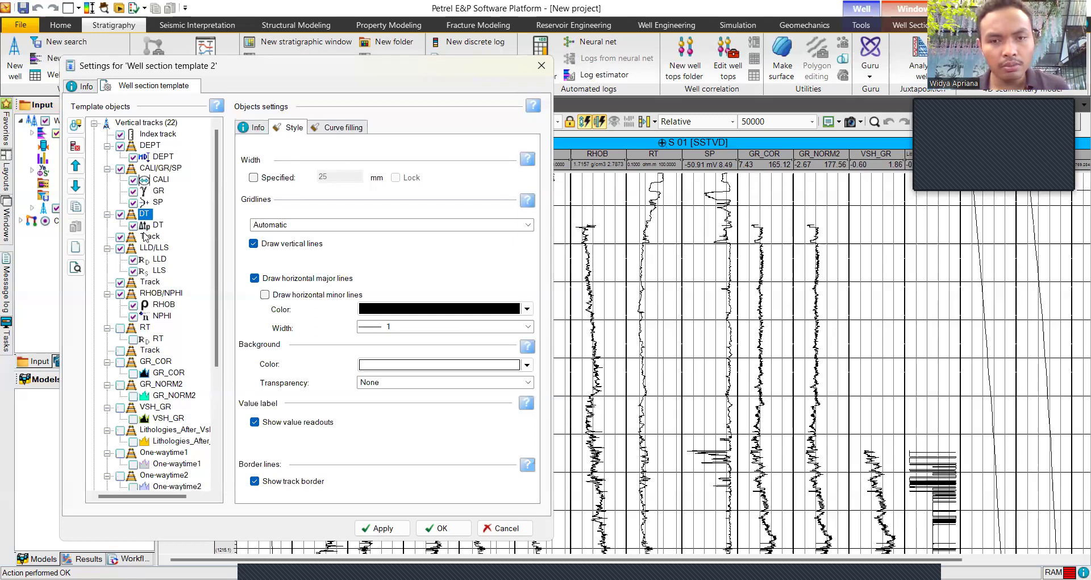
left_click(158, 226)
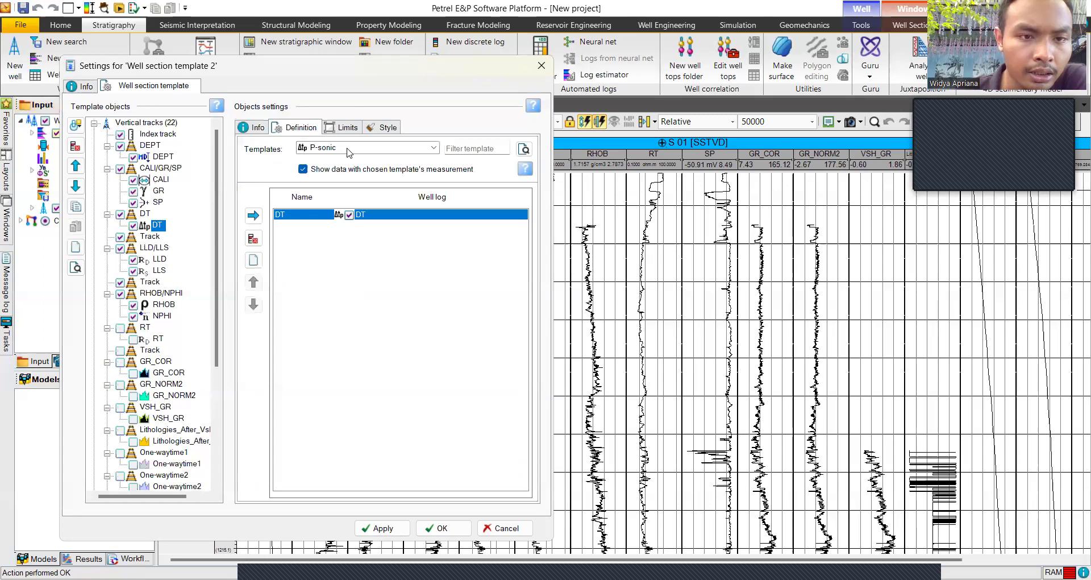
left_click(335, 149)
left_click(339, 131)
left_click(342, 129)
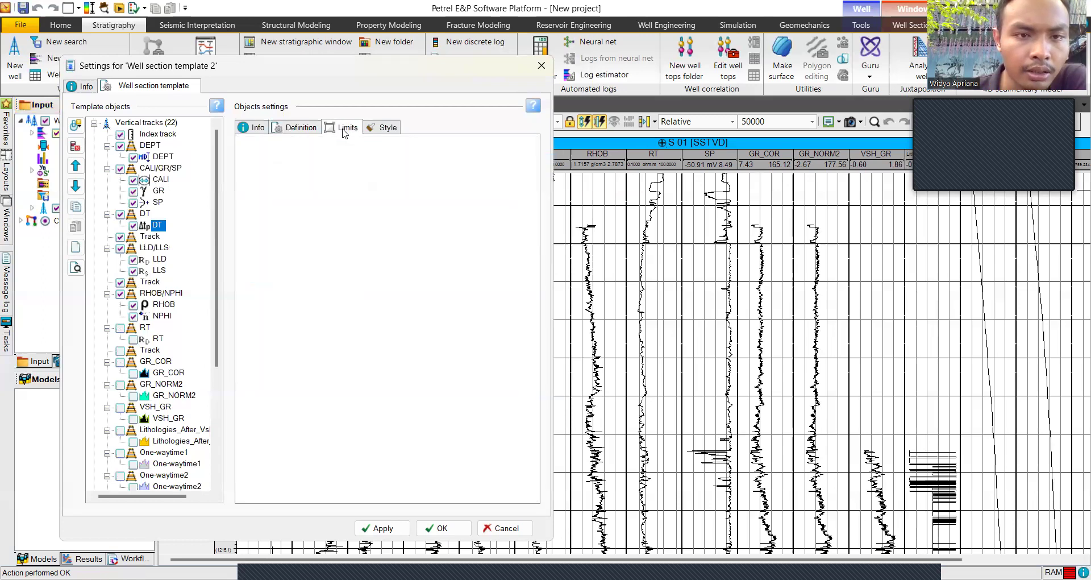
left_click(250, 150)
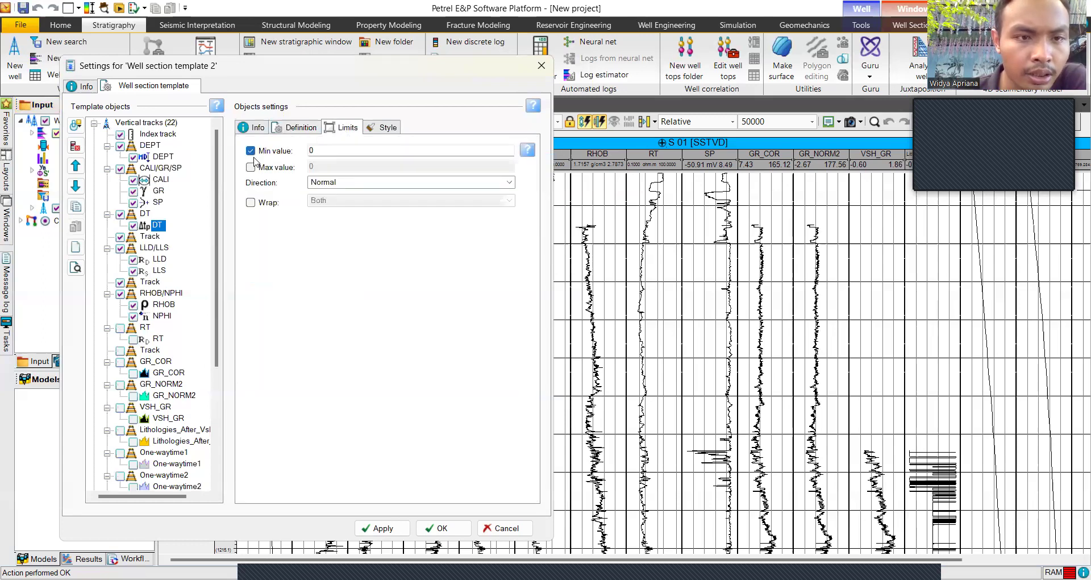
left_click(250, 167)
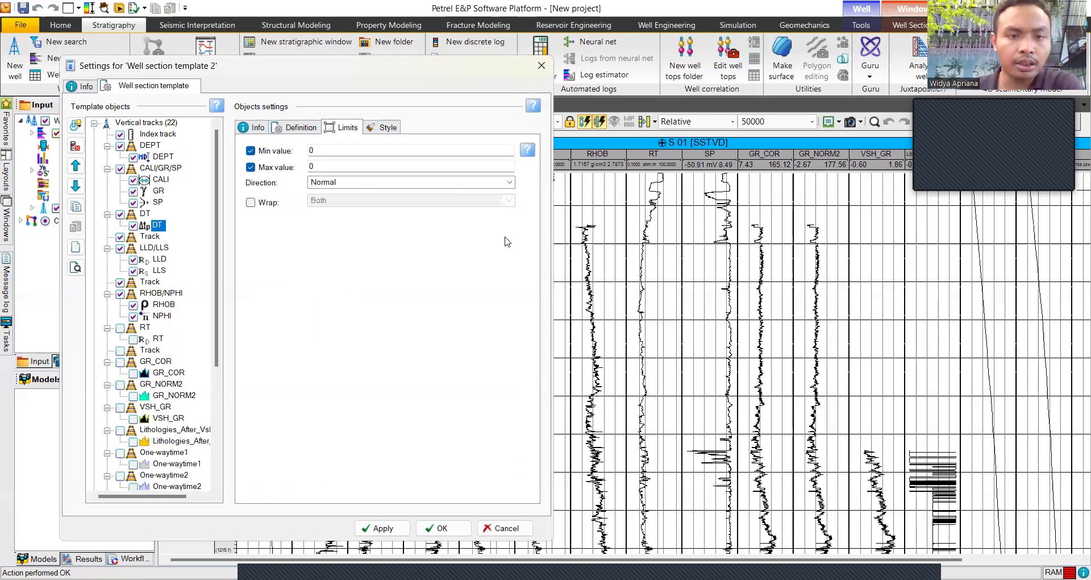
left_click(339, 151)
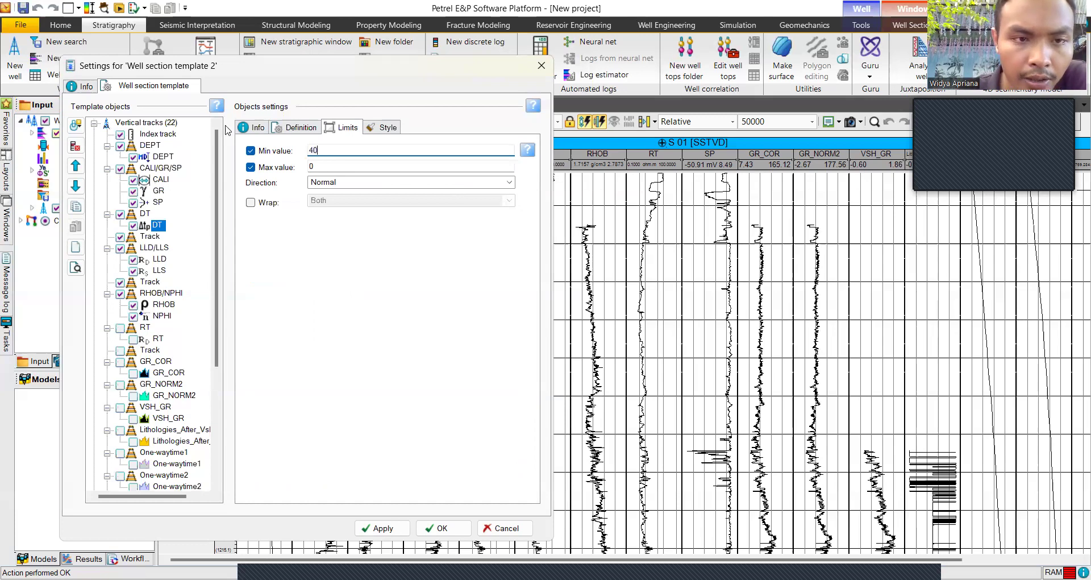
left_click(312, 165)
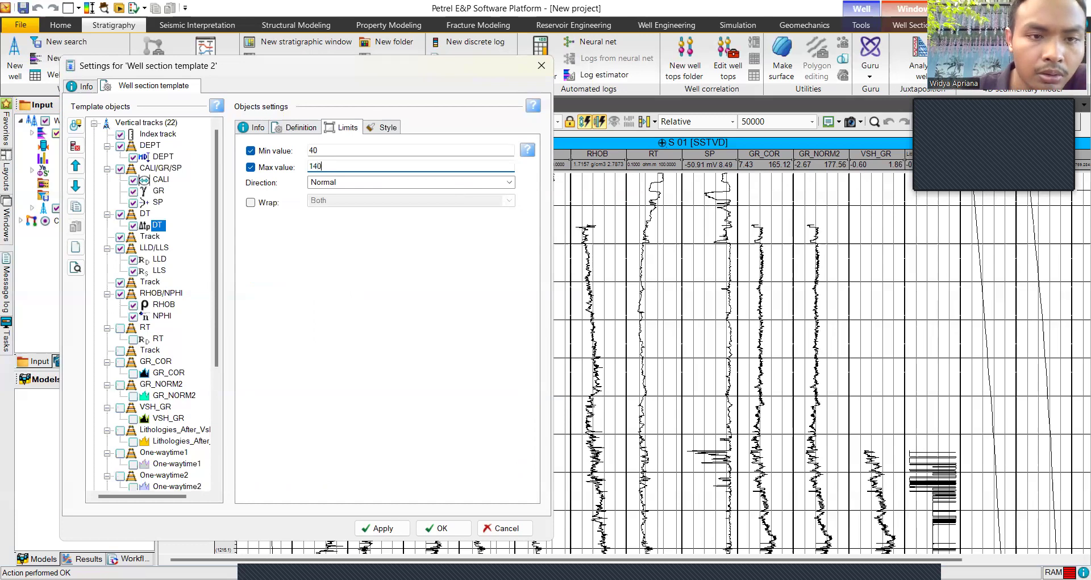
left_click(509, 182)
left_click(386, 205)
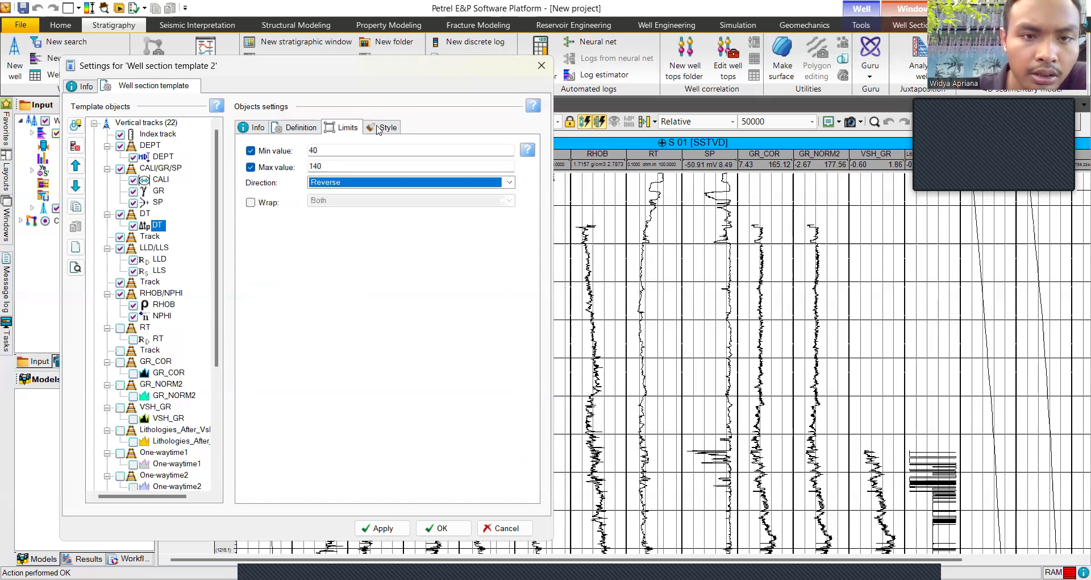
Step: Set the DT log's line colour mode to Selected and choose the basic dark purple (RGB 64, 0, 64)
left_click(388, 128)
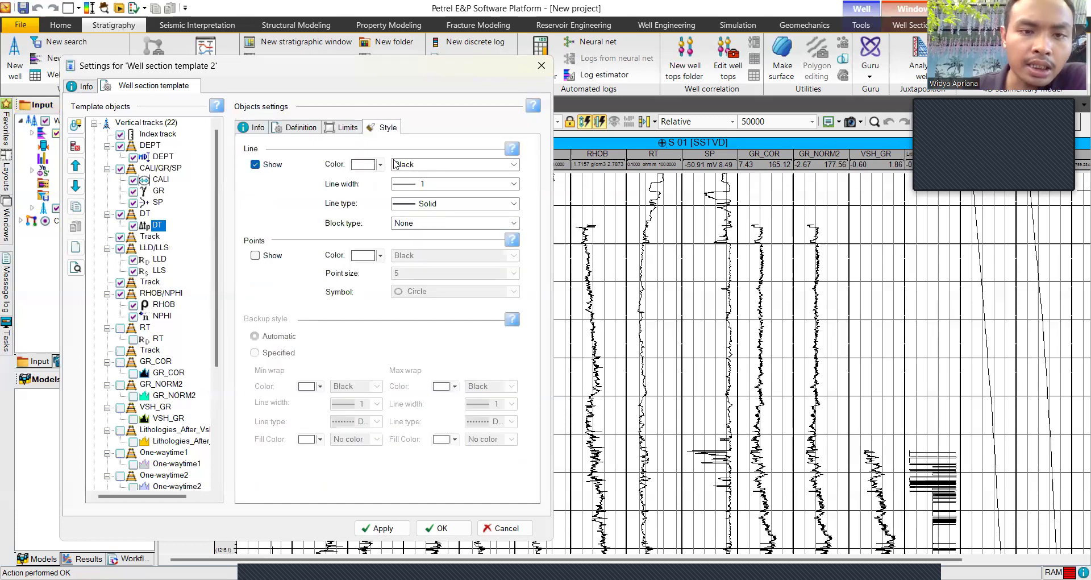
left_click(503, 168)
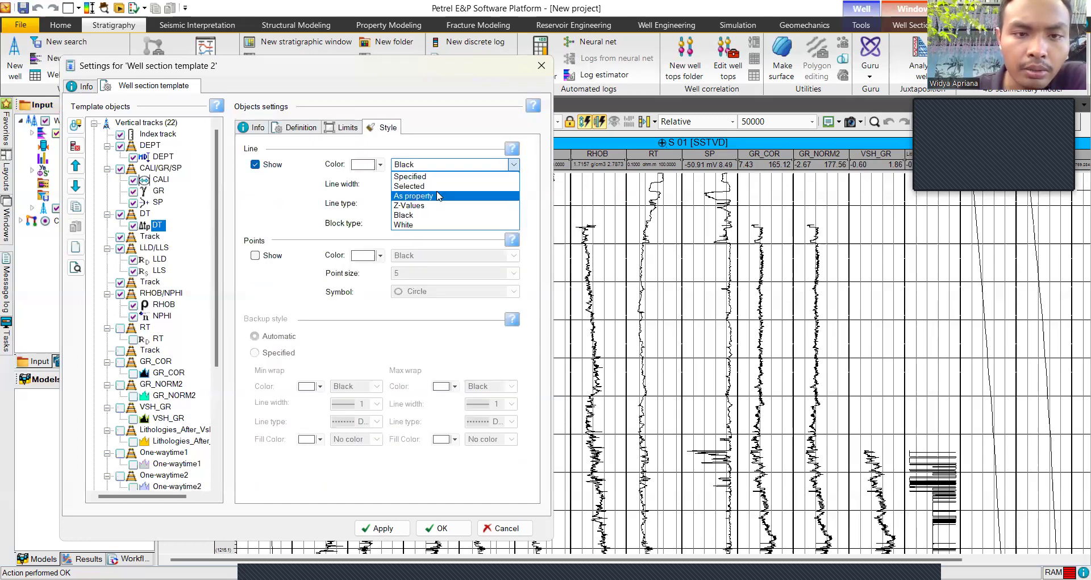
left_click(437, 187)
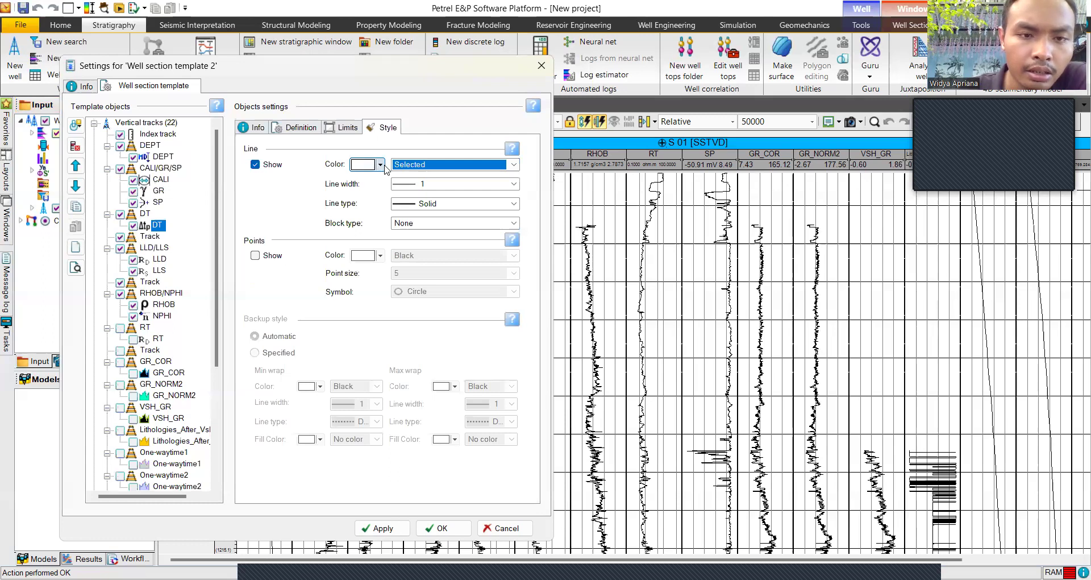
left_click(380, 165)
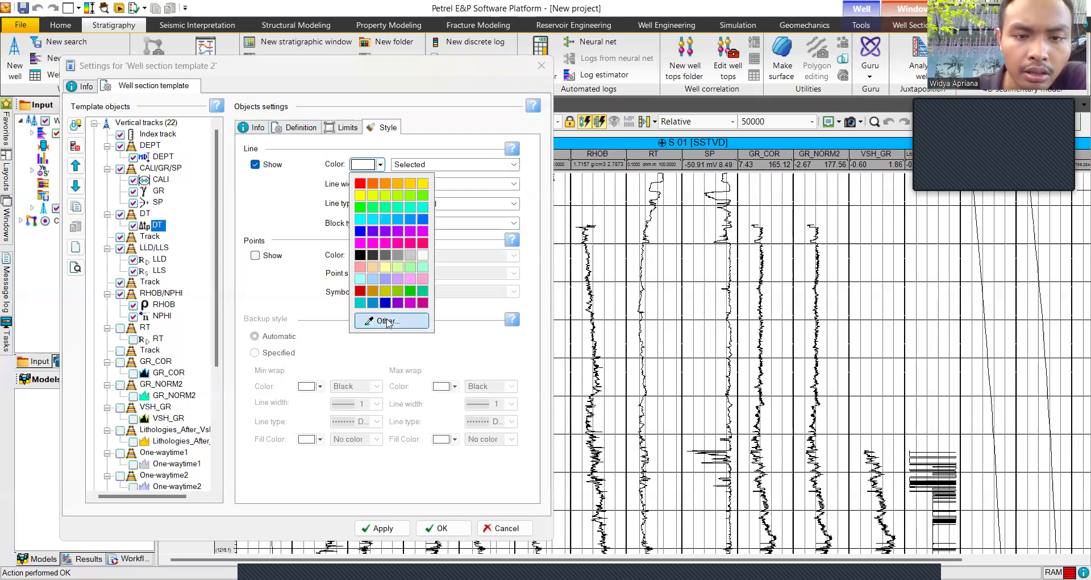
left_click(389, 322)
left_click(511, 238)
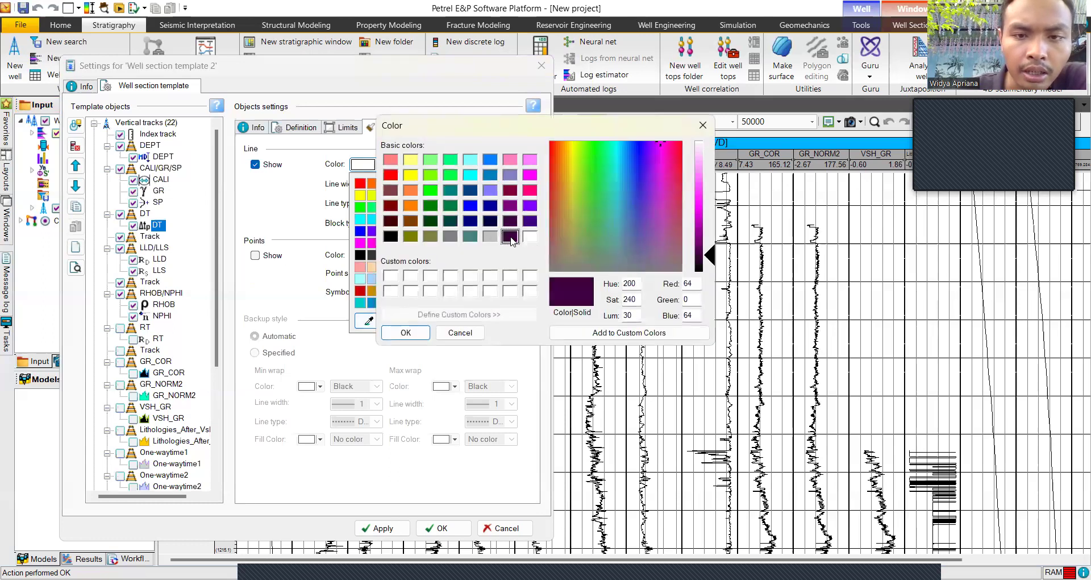
left_click(405, 333)
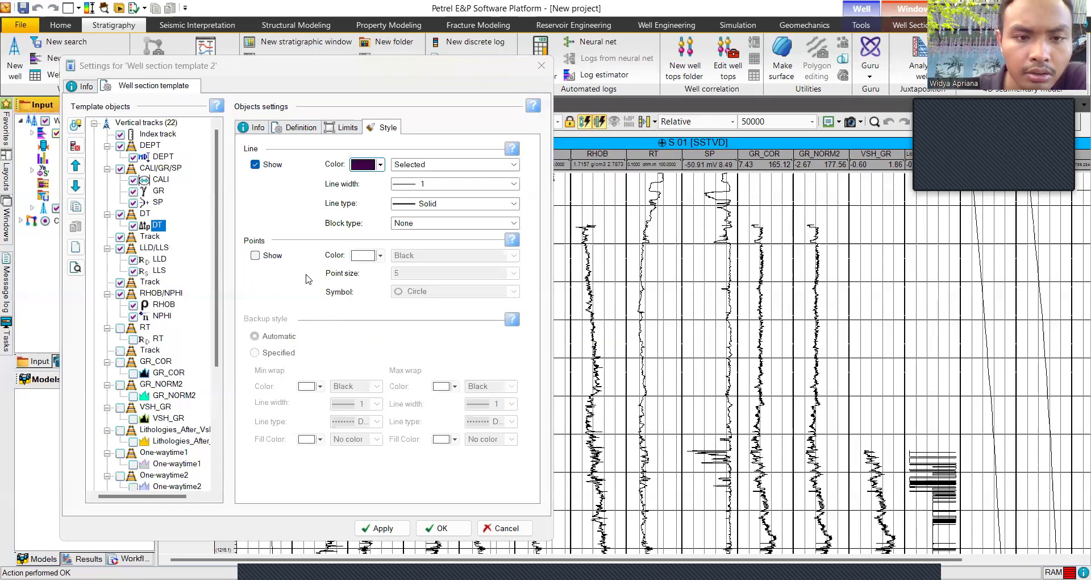
Step: Hide the empty track below DT and enable the LLD log's limits with a minimum value of 0.2 and a maximum value of 200
left_click(121, 237)
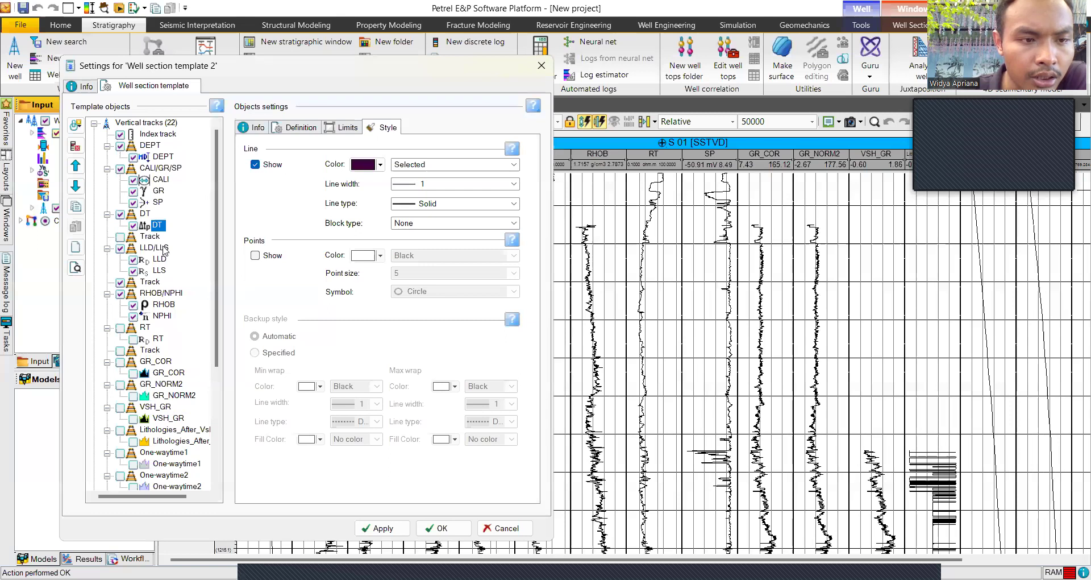
left_click(162, 249)
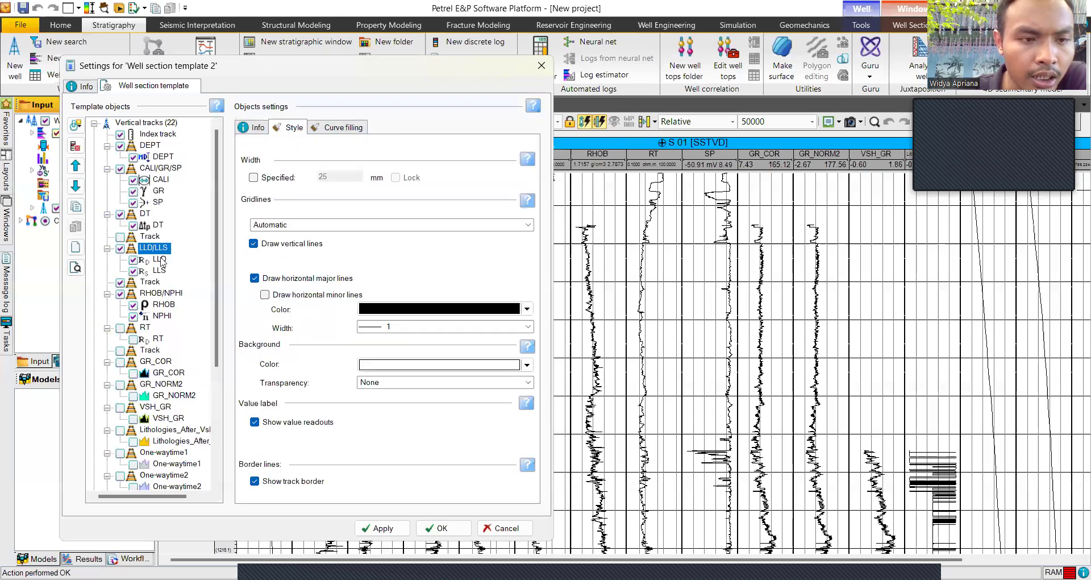
left_click(159, 260)
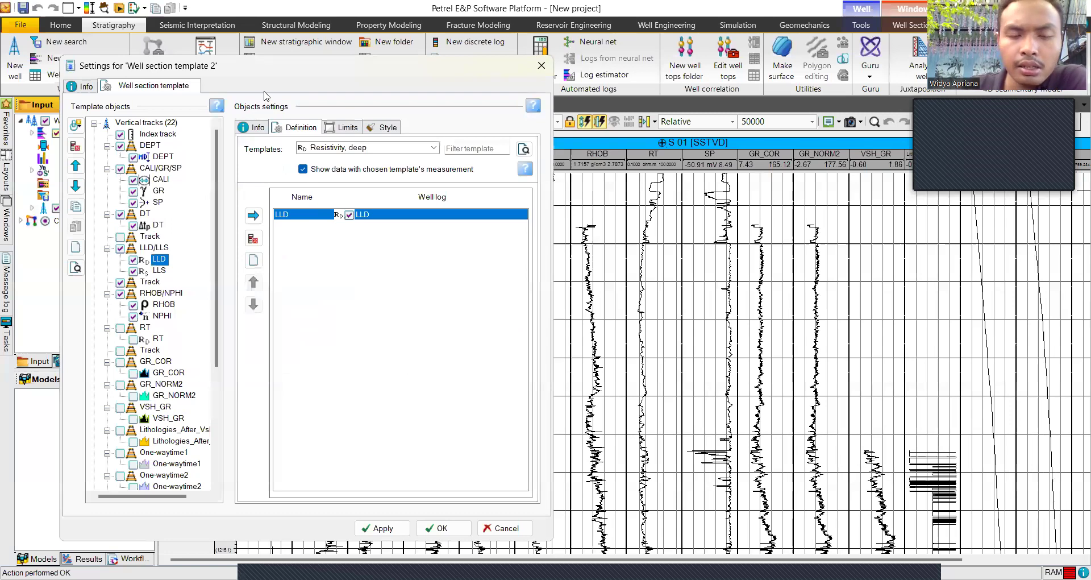
left_click(352, 131)
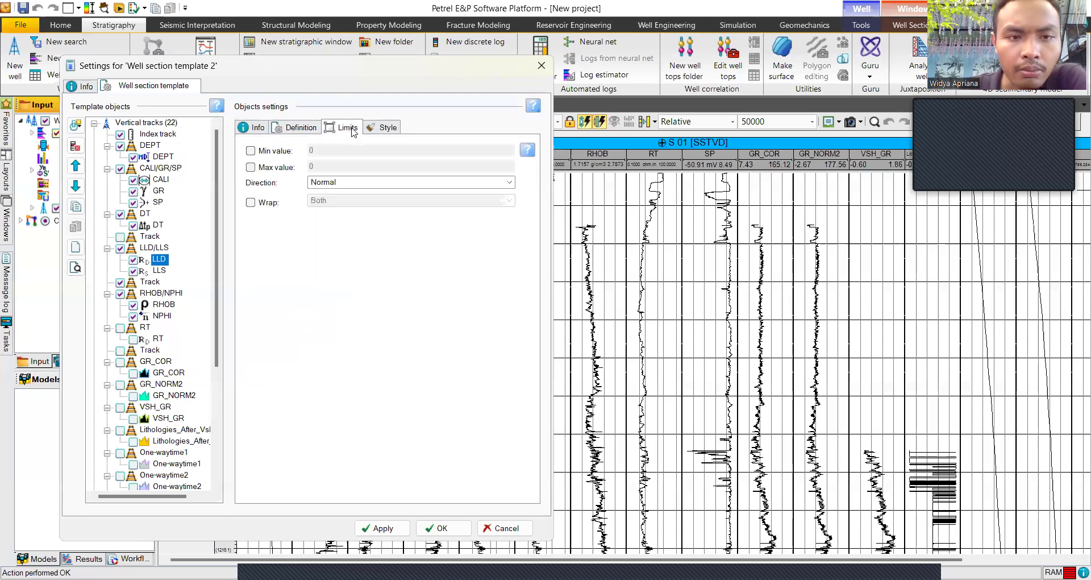
left_click(251, 151)
left_click(251, 167)
left_click(353, 149)
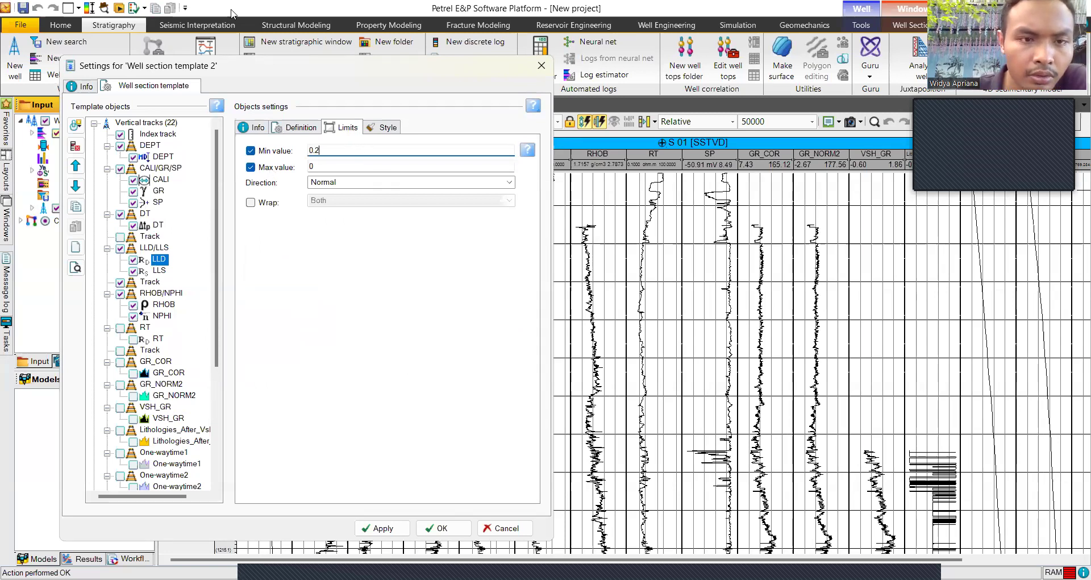
key("Tab")
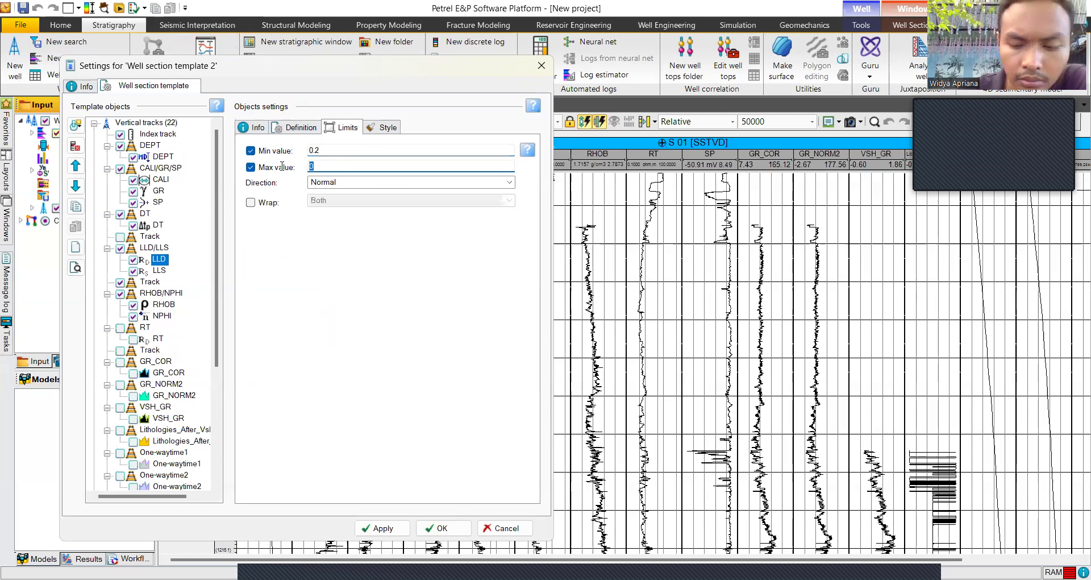
key("BackSpace")
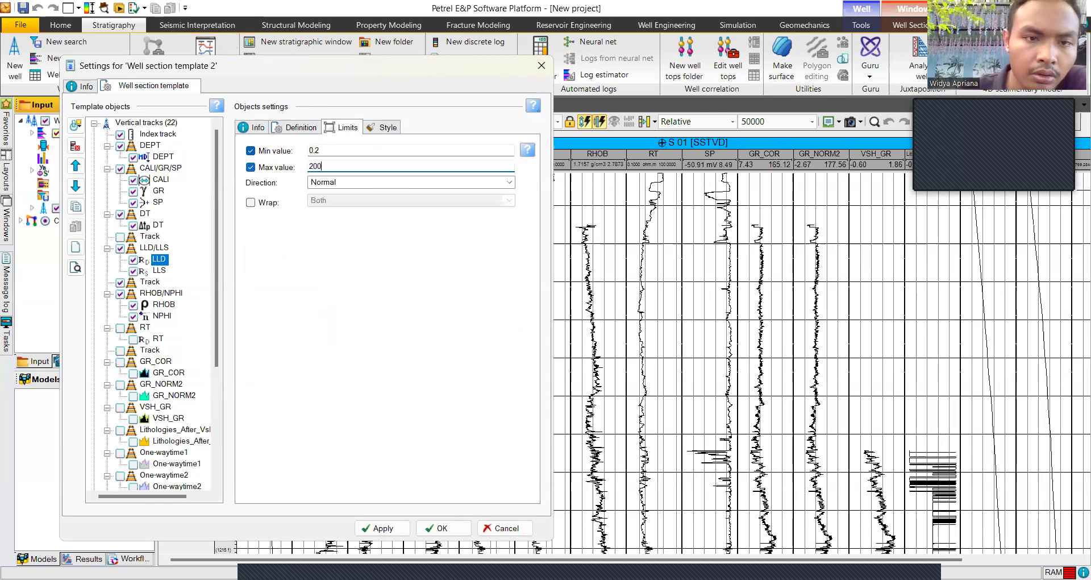
Step: Set the LLD log's line colour mode to Selected and choose dark blue for the curve
left_click(394, 134)
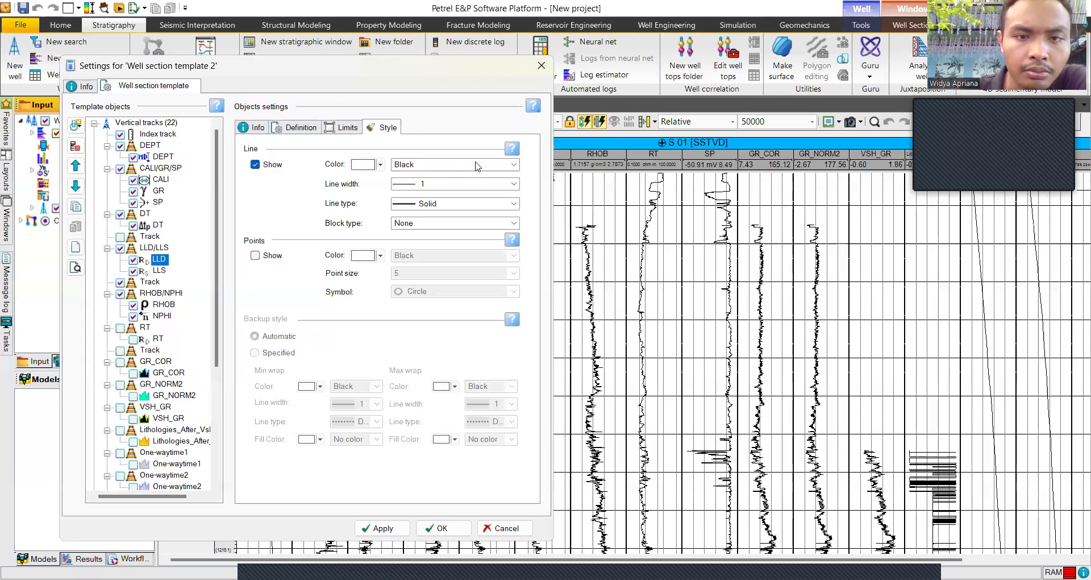
left_click(449, 164)
left_click(500, 178)
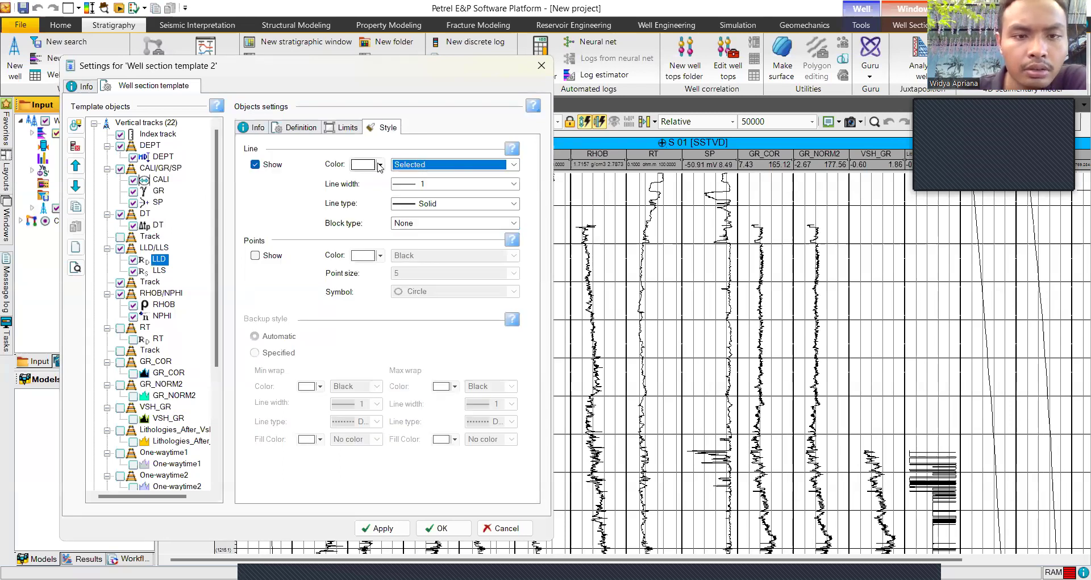
left_click(380, 165)
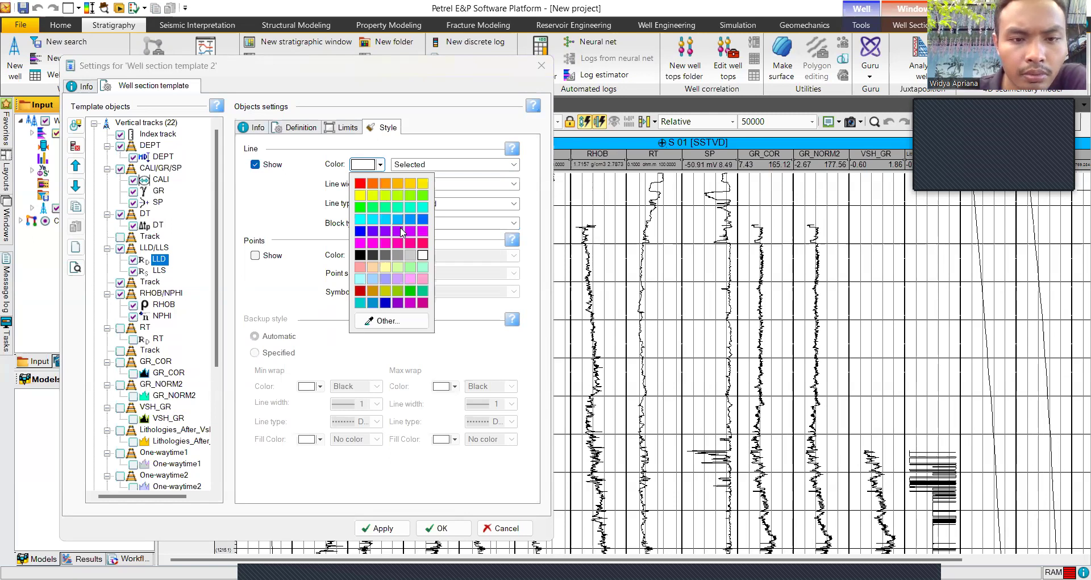
left_click(385, 302)
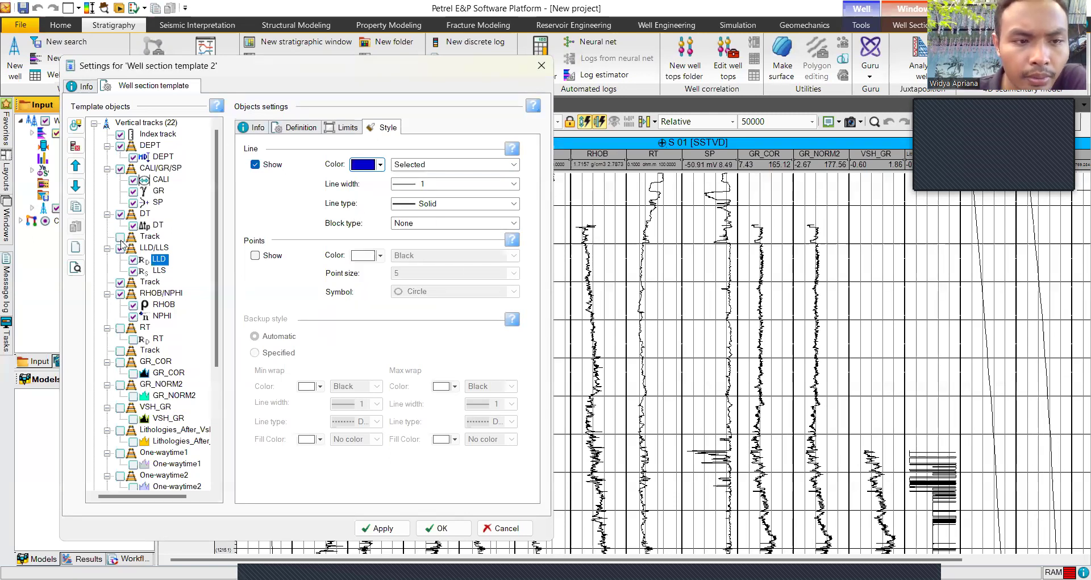
Step: Enable the LLS log's limits with a minimum value of 0.2 and a maximum value of 200
left_click(165, 271)
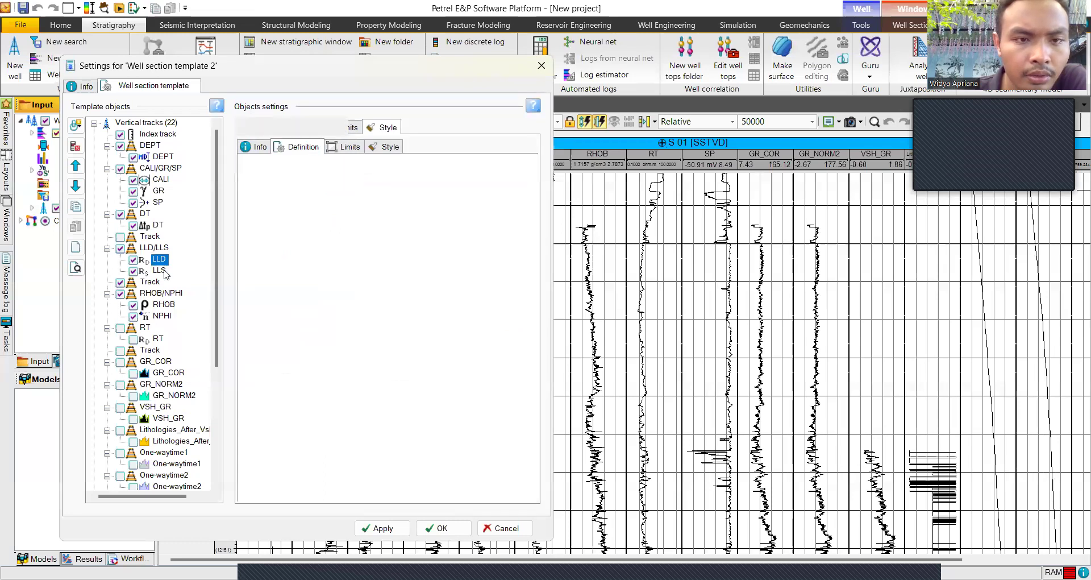
left_click(344, 133)
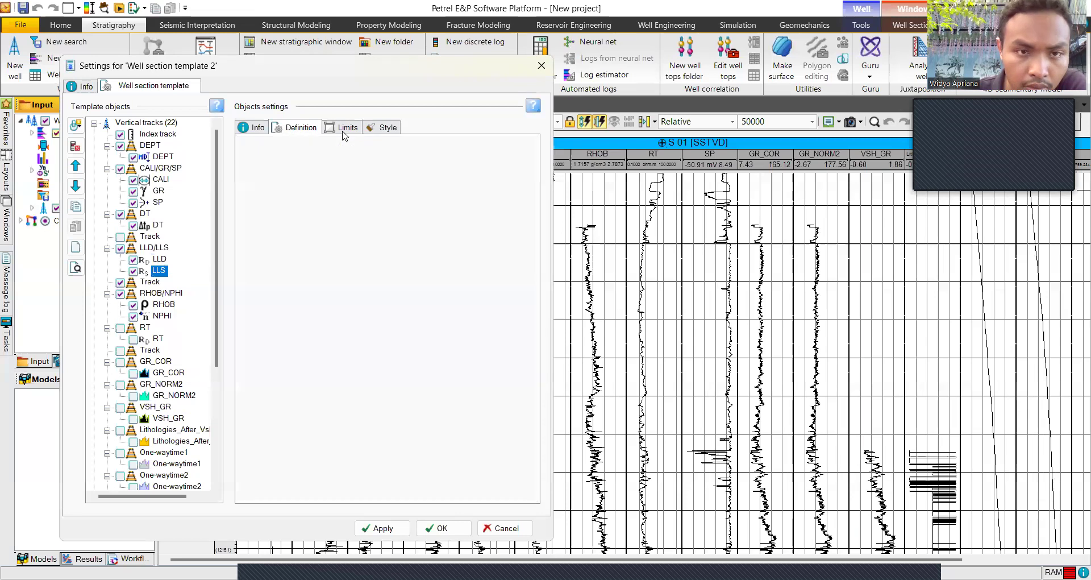
left_click(250, 152)
left_click(251, 167)
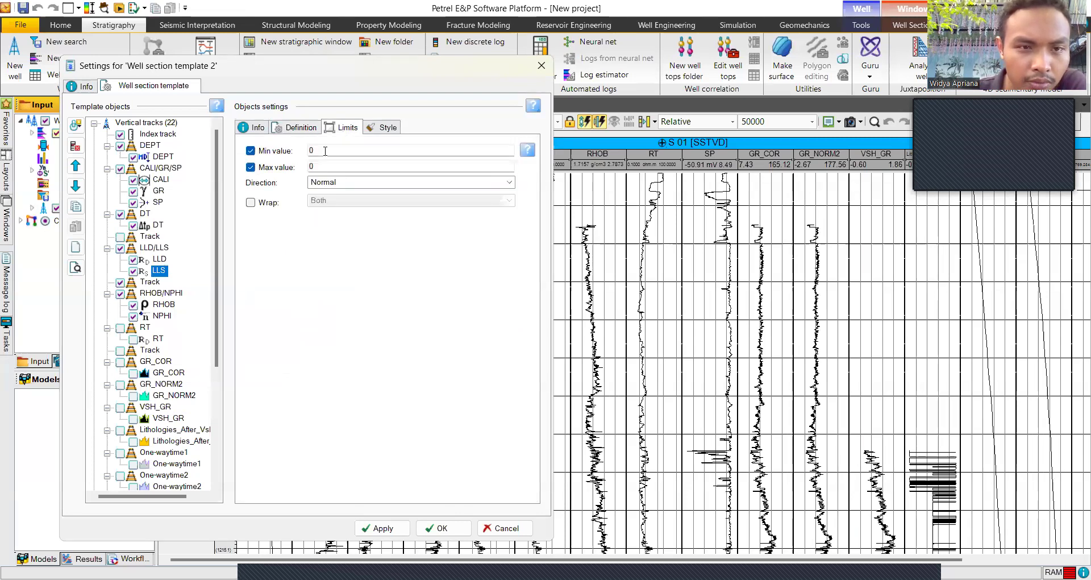
left_click(321, 156)
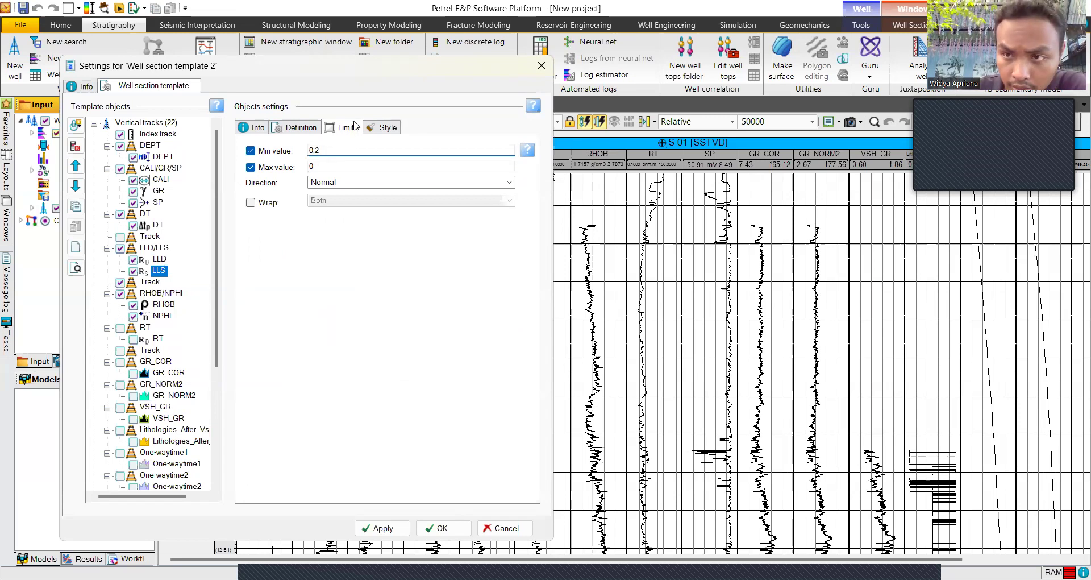
left_click(327, 165)
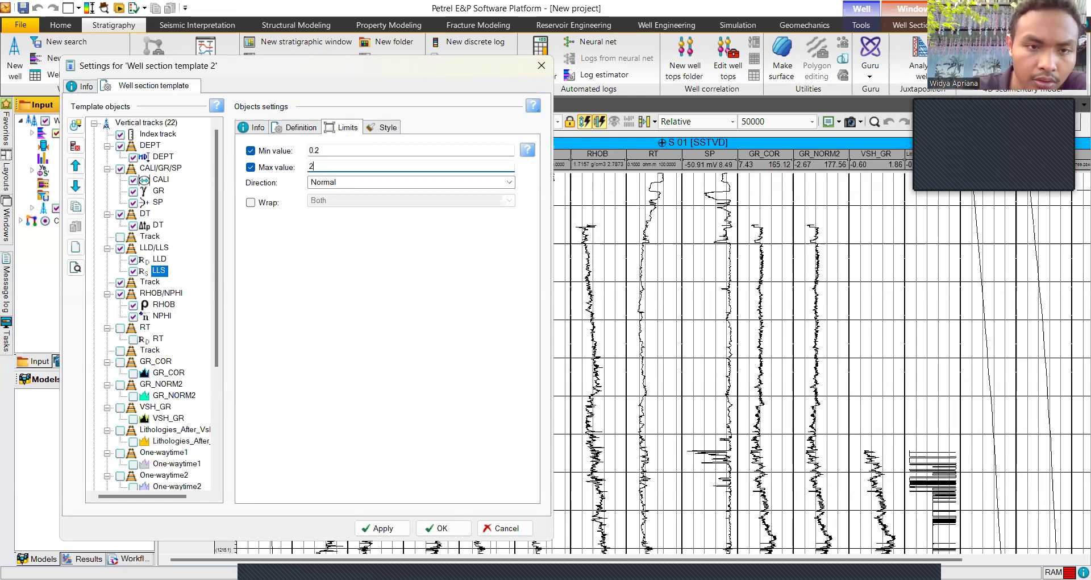
type("200")
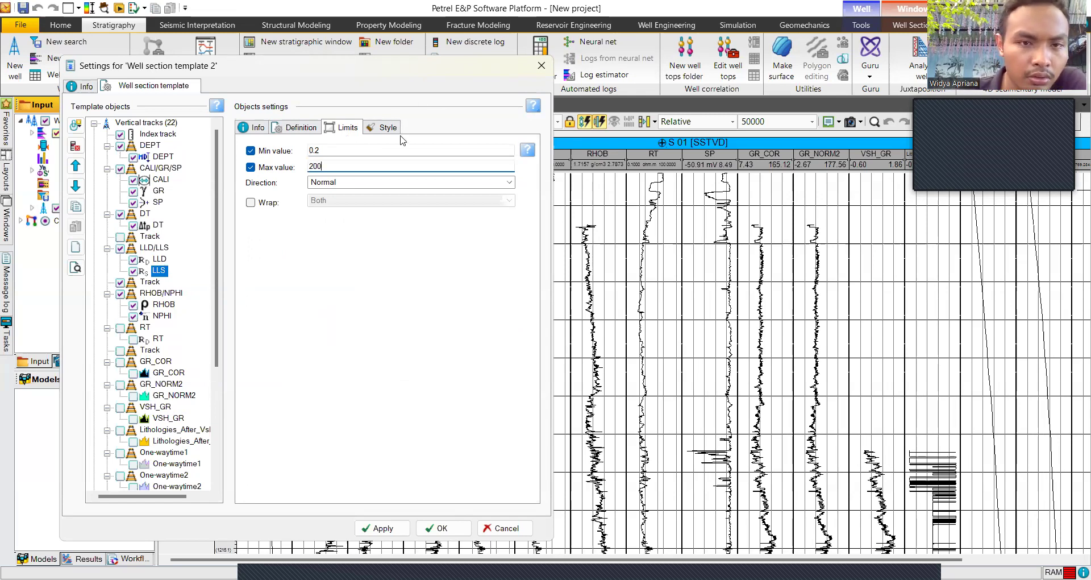
Step: Set the LLS log's line colour mode to Selected and choose red for the curve
left_click(389, 132)
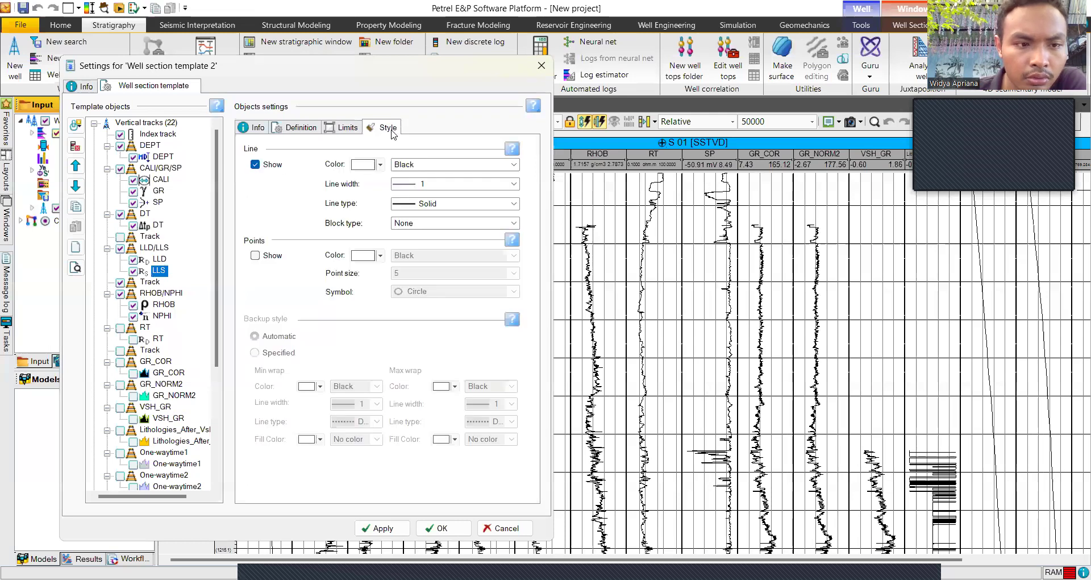
left_click(433, 166)
left_click(422, 186)
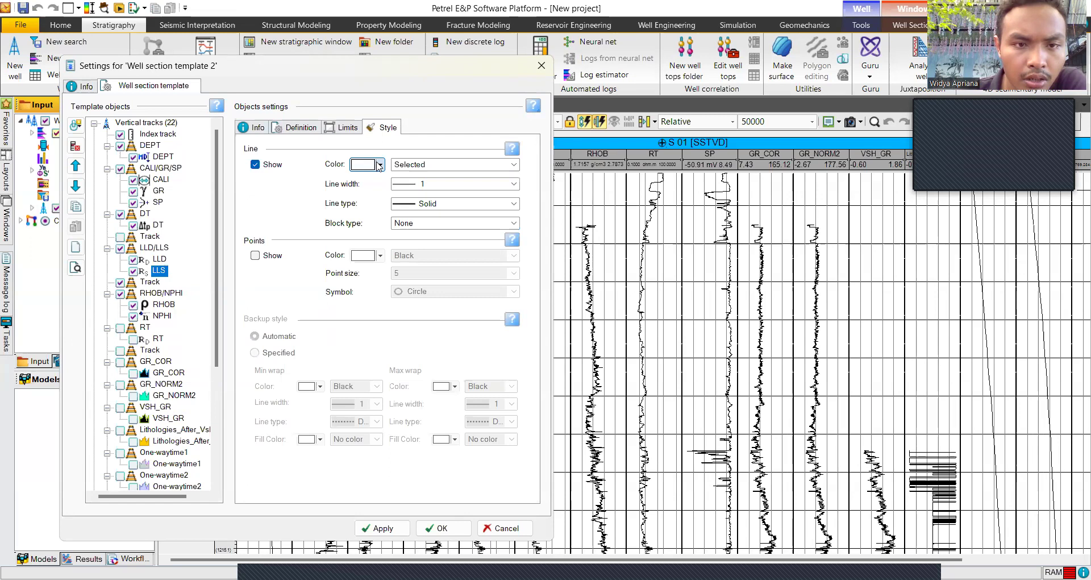
left_click(367, 165)
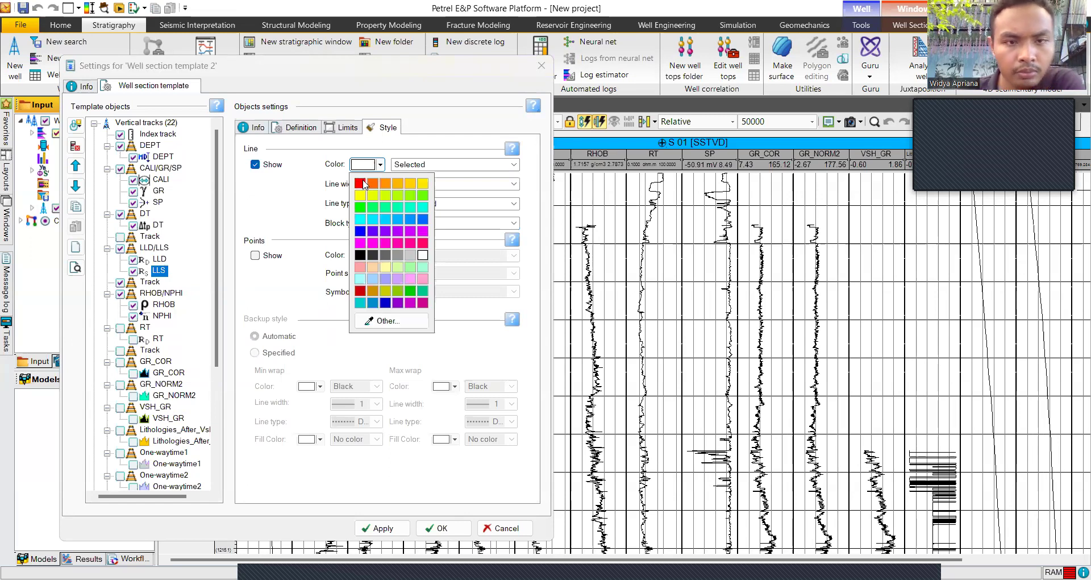
left_click(360, 183)
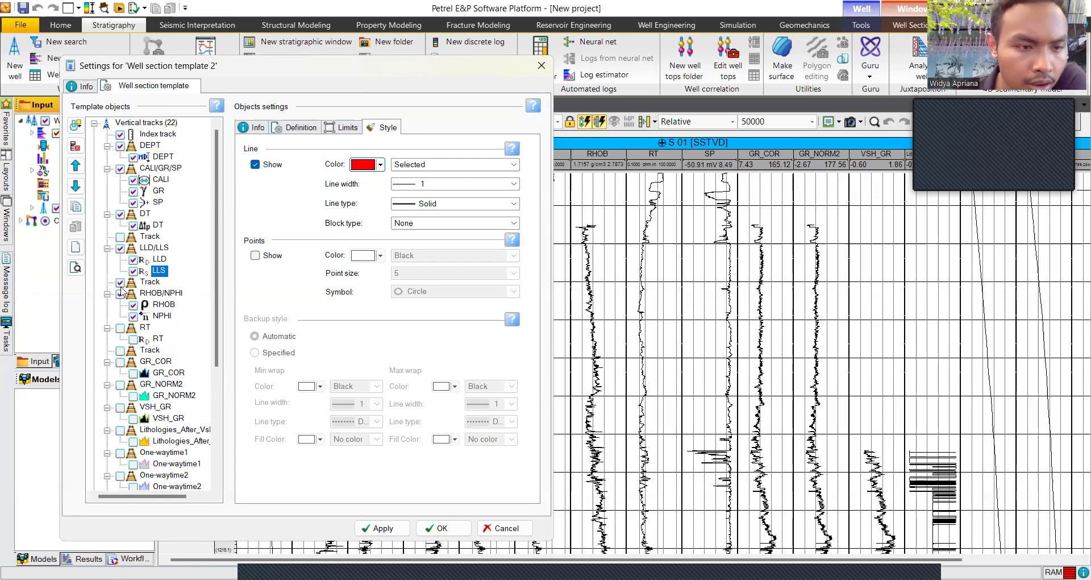
Step: Enable the RHOB log's limits with a minimum value of 1.7 and a maximum value of 2.7
scroll(167, 303, "down", 1)
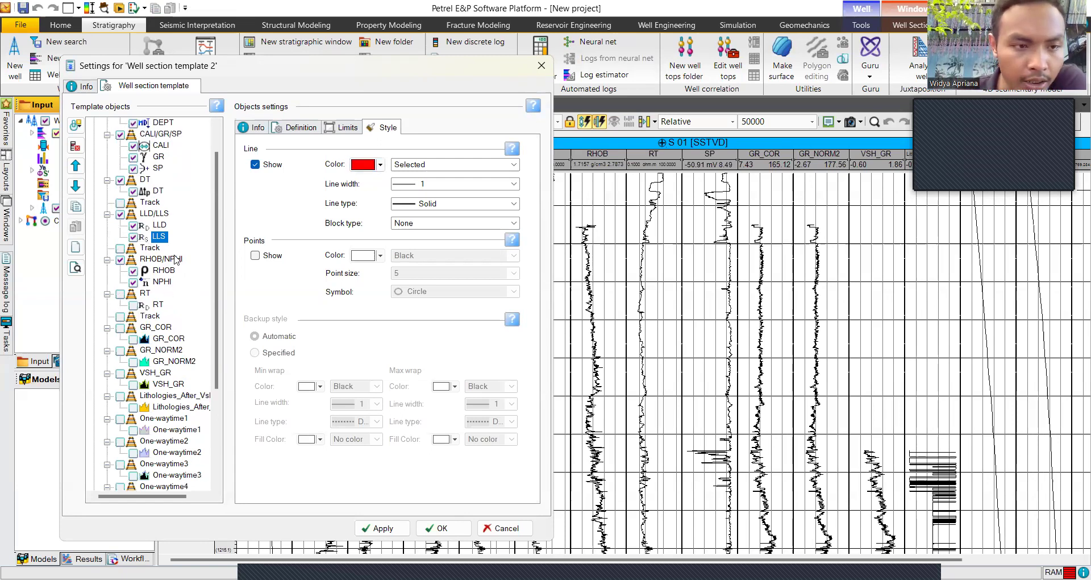
left_click(164, 271)
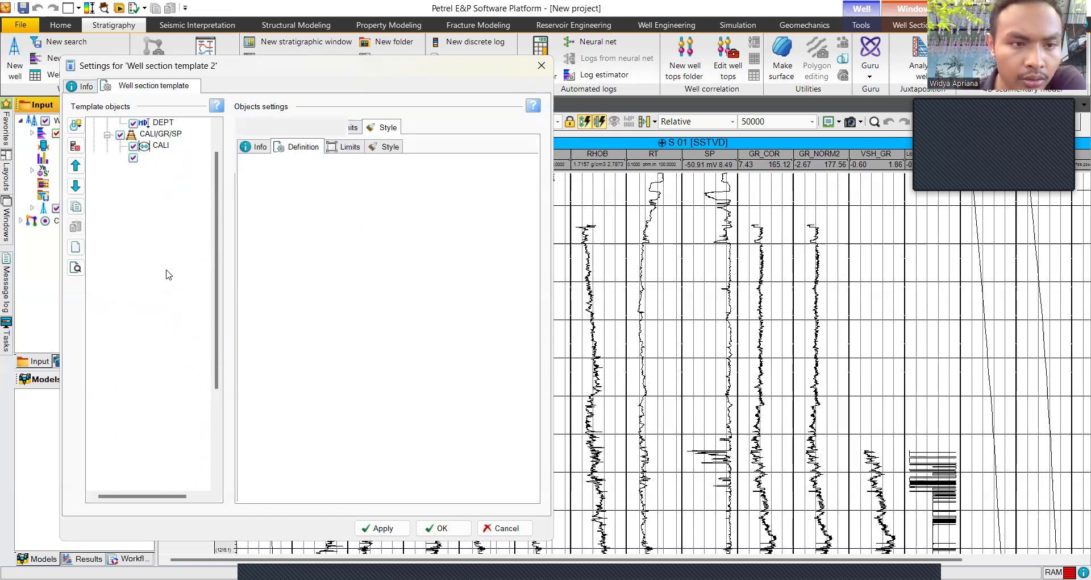
left_click(344, 132)
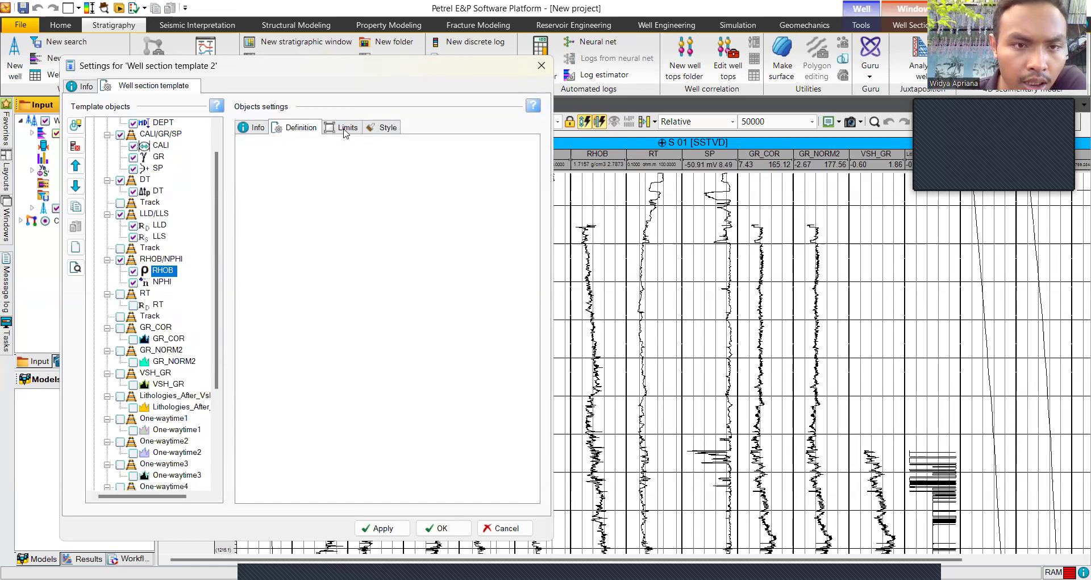
left_click(251, 152)
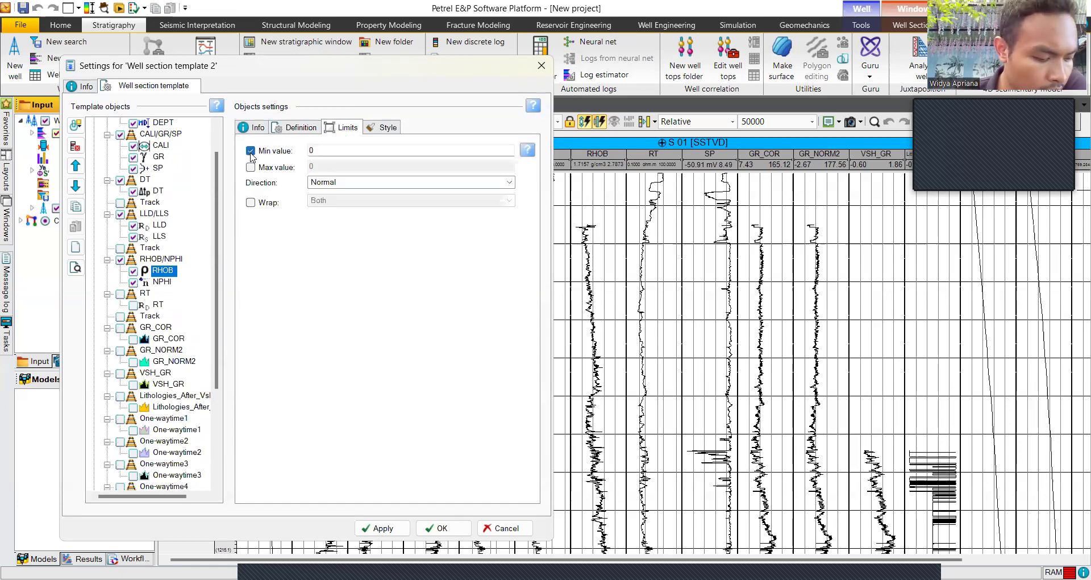
left_click(318, 151)
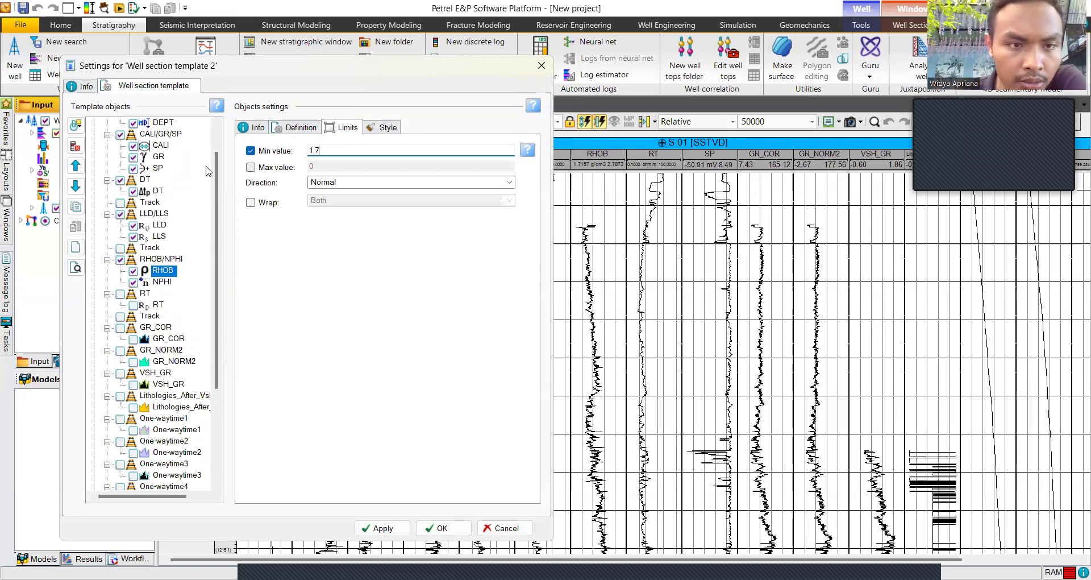
left_click(251, 167)
key("Tab")
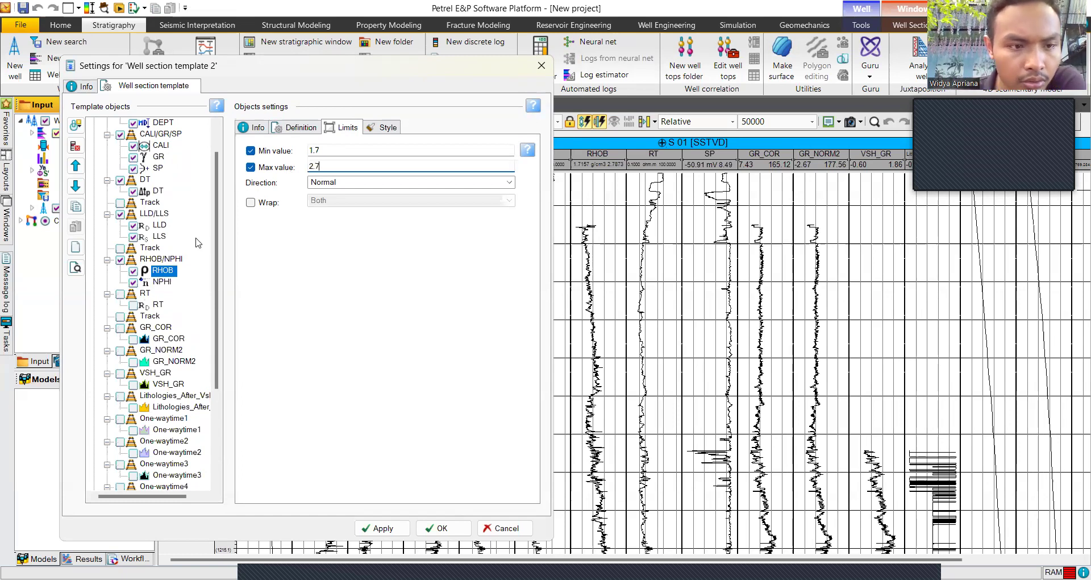
Step: Enable the NPHI log's limits with a minimum of 0 and a maximum of 0.6, and set its direction to Reverse
left_click(171, 280)
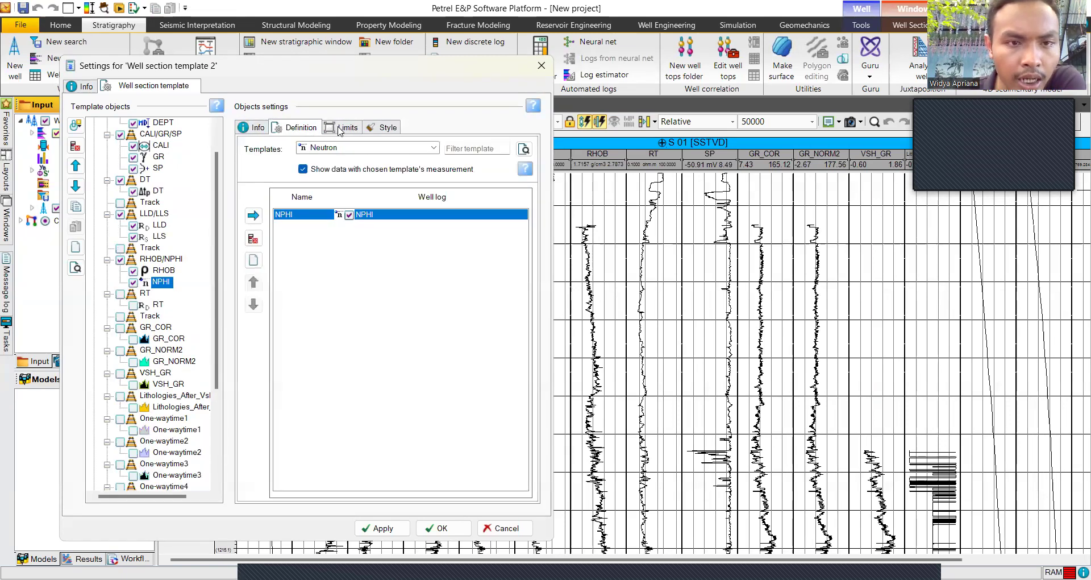
left_click(340, 128)
left_click(251, 151)
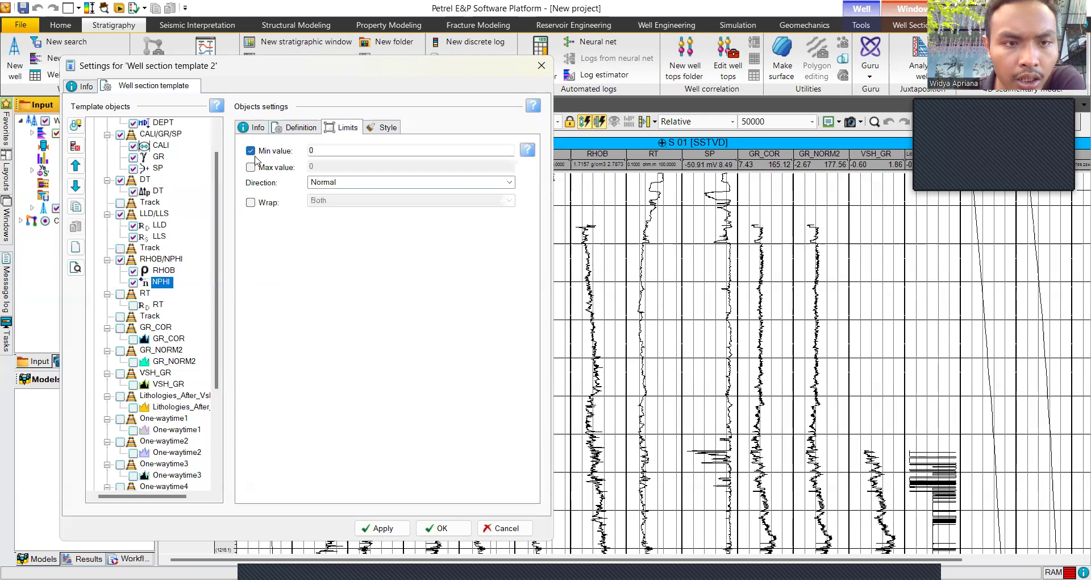
left_click(251, 168)
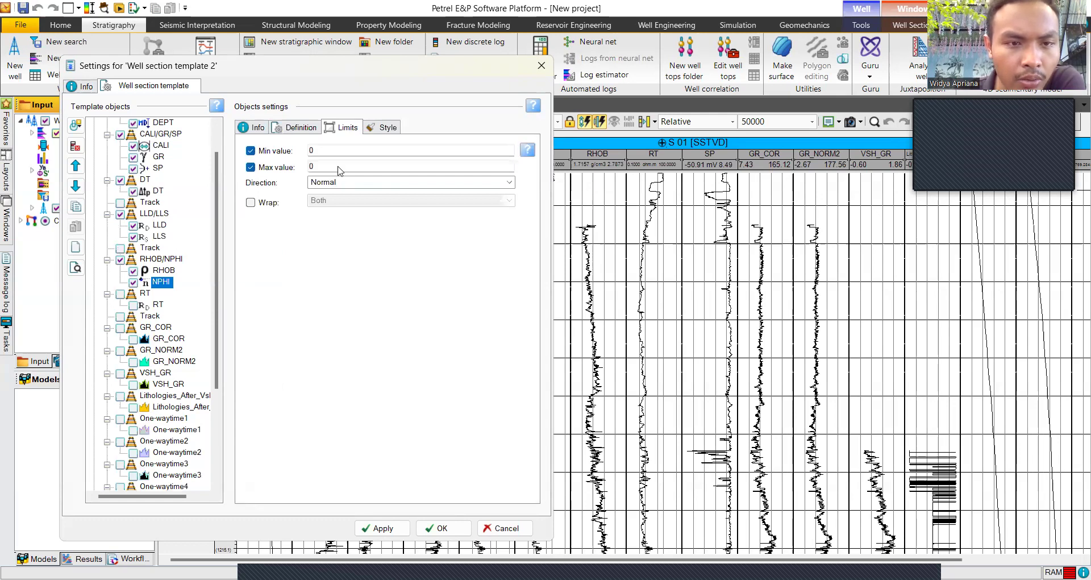
left_click(327, 166)
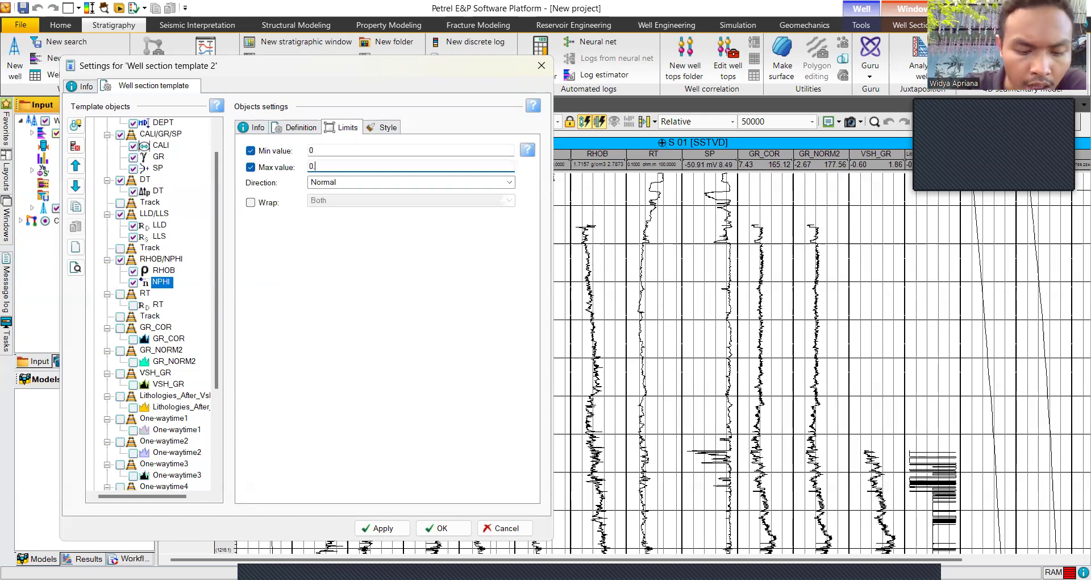
left_click(373, 185)
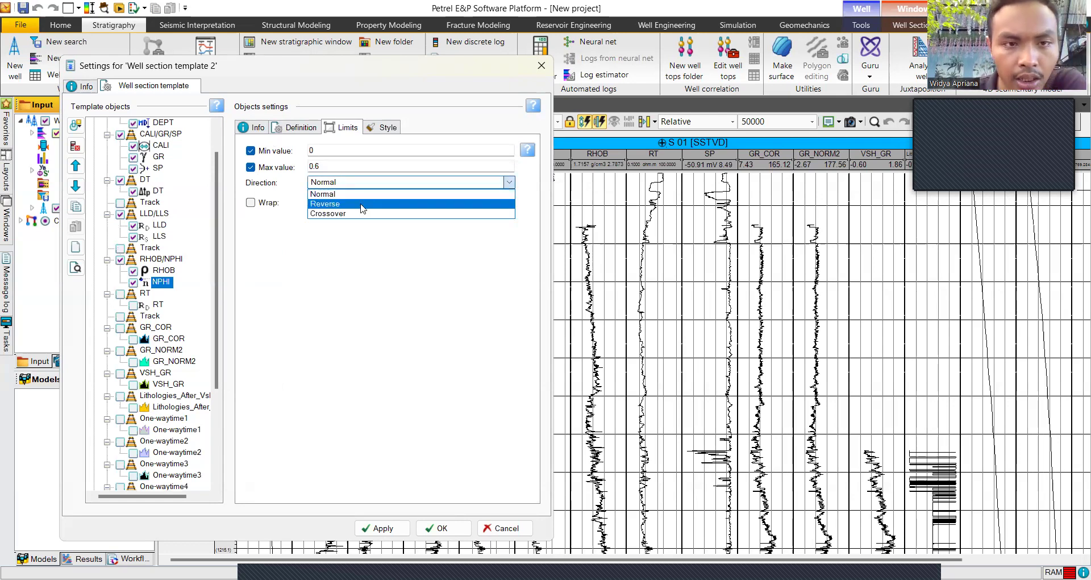
Step: Set the NPHI log's line colour mode to Selected and choose red for the curve
left_click(384, 132)
left_click(387, 128)
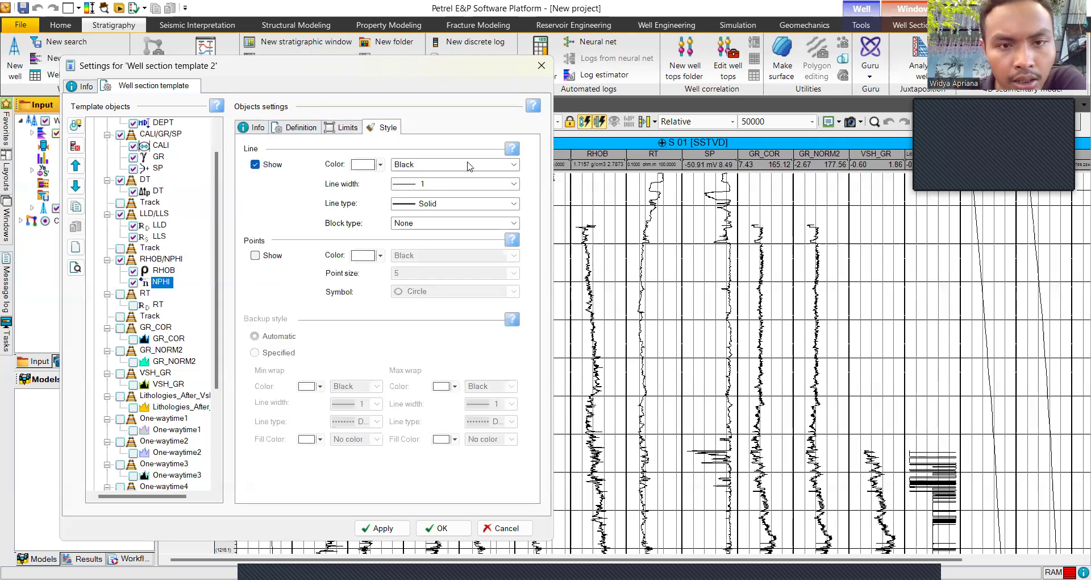
left_click(455, 168)
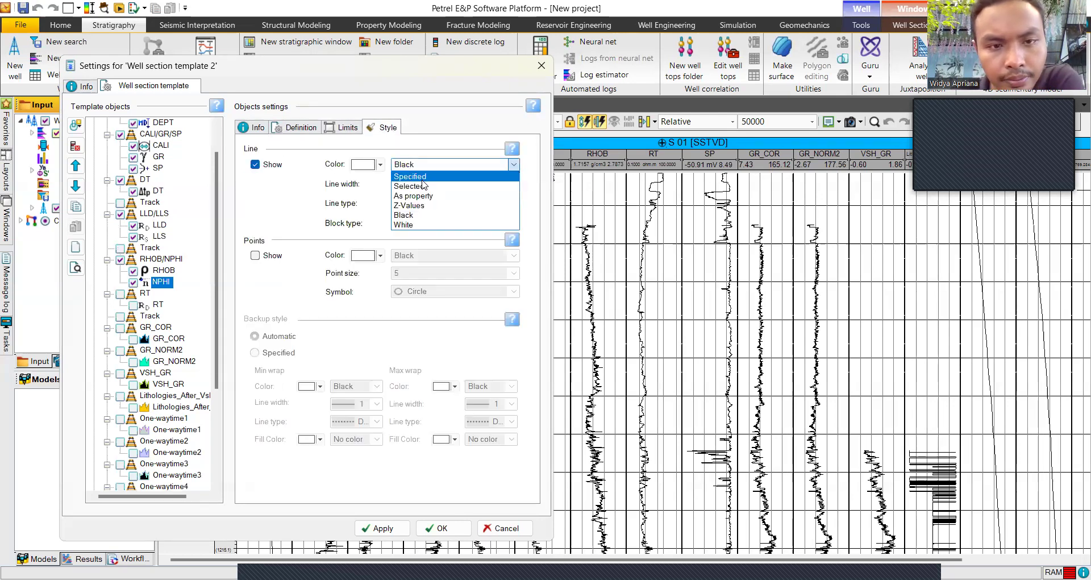
left_click(418, 187)
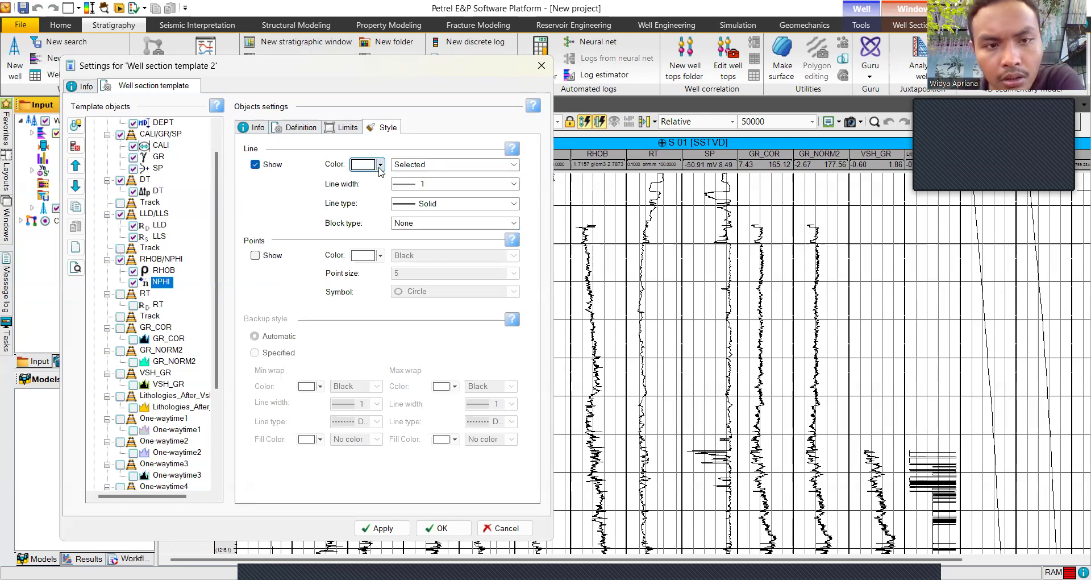
left_click(380, 165)
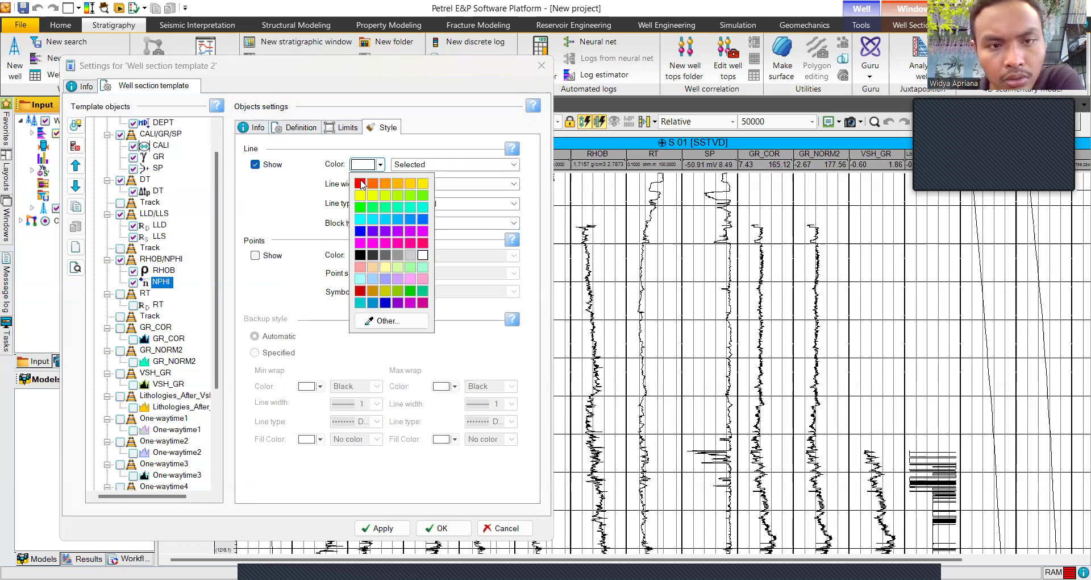
left_click(362, 183)
Step: Apply the log limits and colours to the well section and close the template settings
scroll(191, 277, "down", 4)
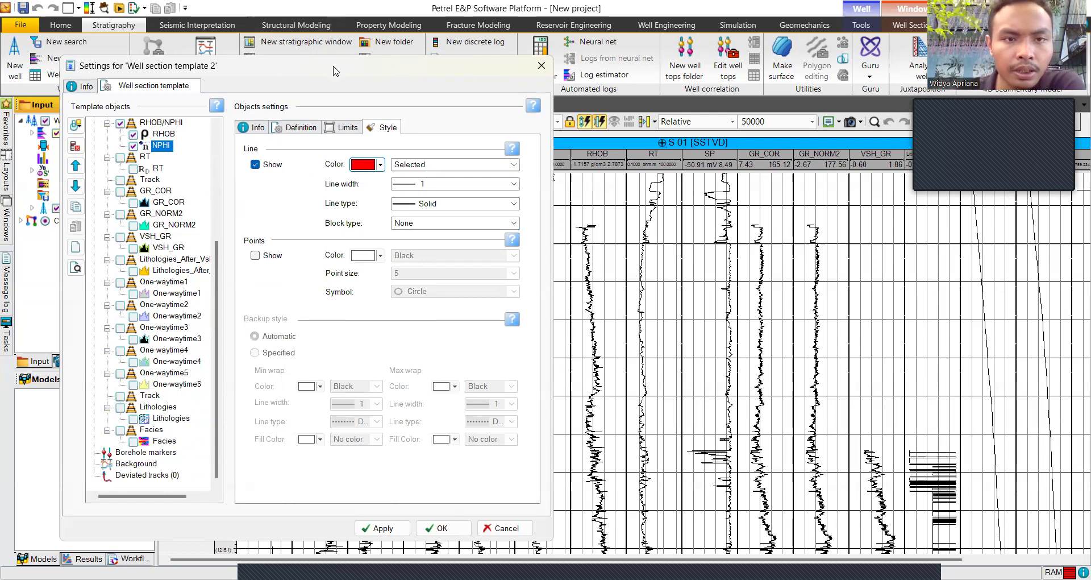
left_click_drag(334, 70, 510, 16)
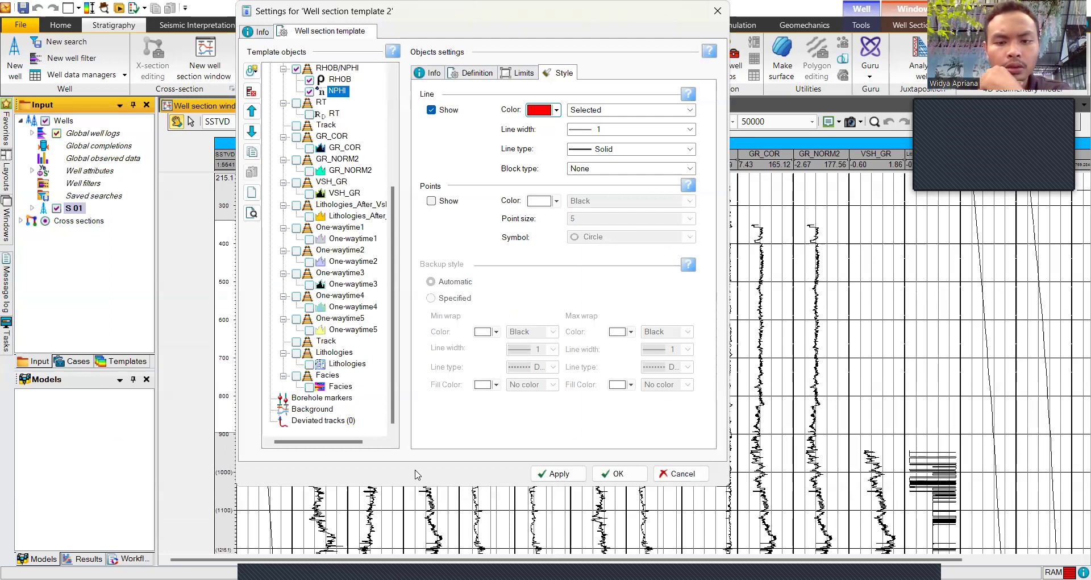
left_click(553, 474)
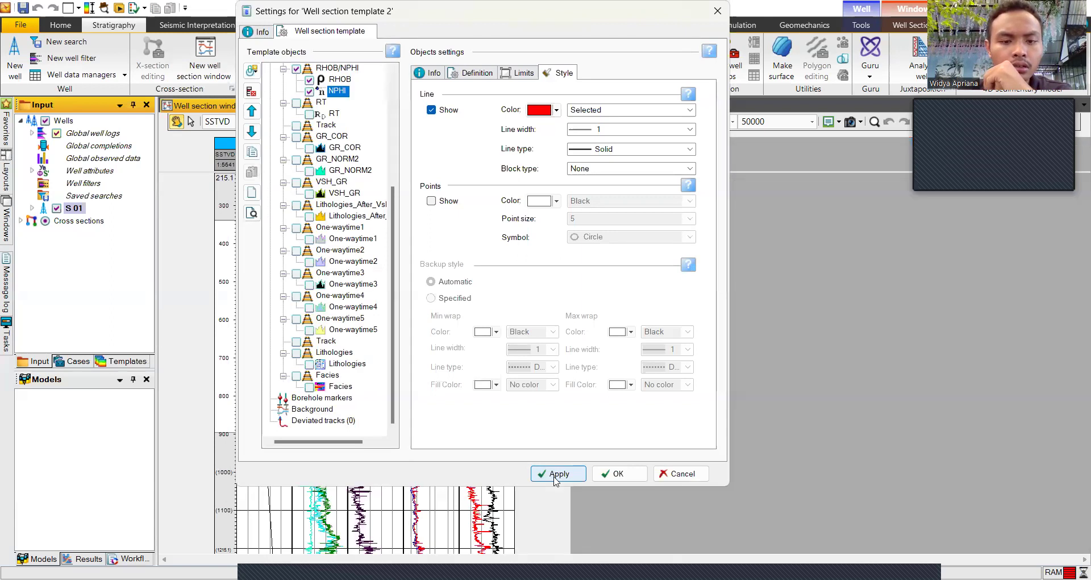
left_click(619, 474)
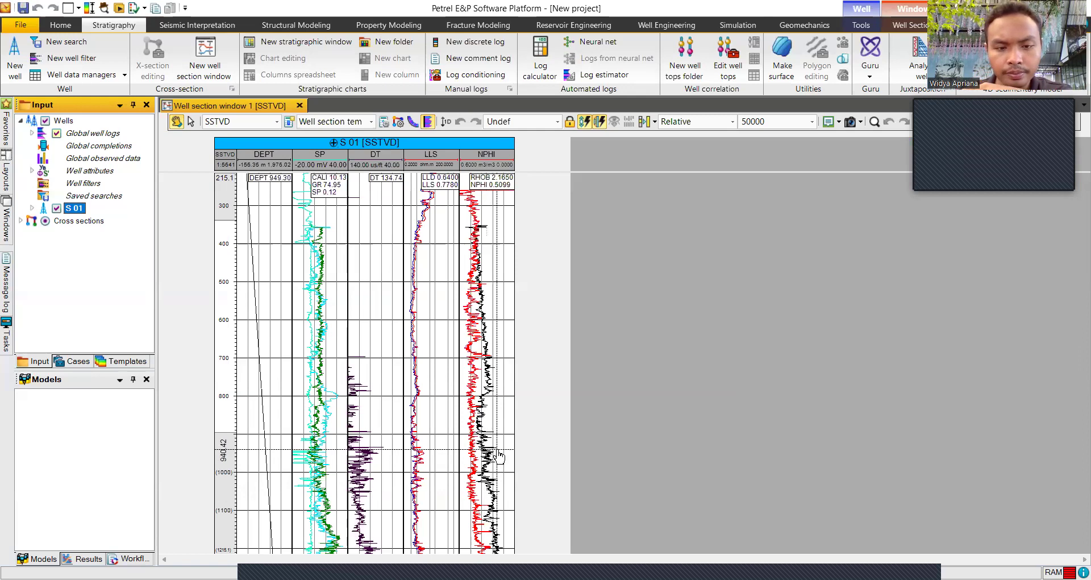
scroll(498, 455, "down", 3)
scroll(488, 463, "down", 3)
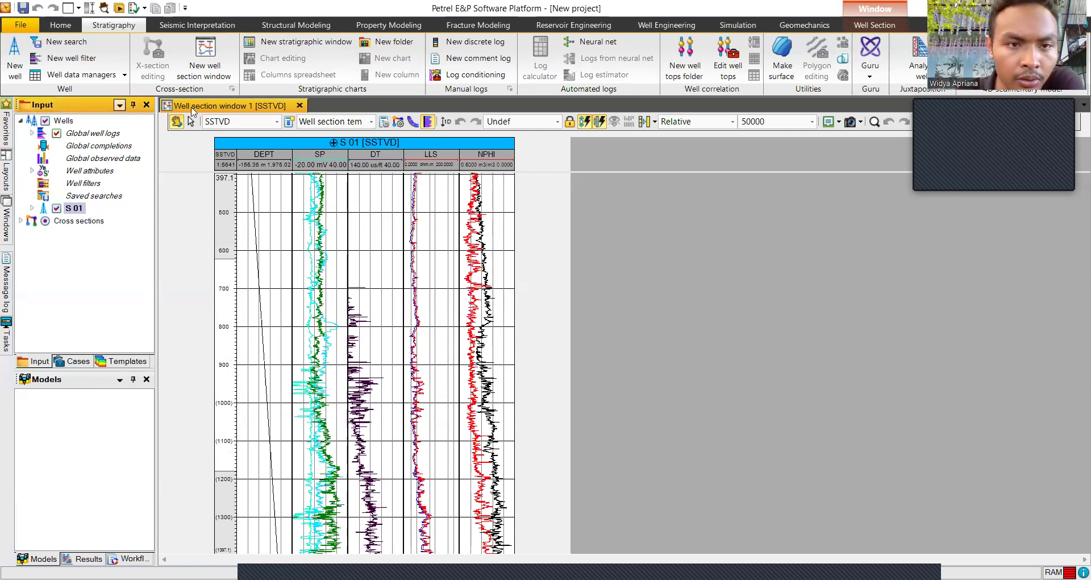
Step: Reopen the well section template settings and add a colour fill to the RHOB/NPHI track
left_click(383, 121)
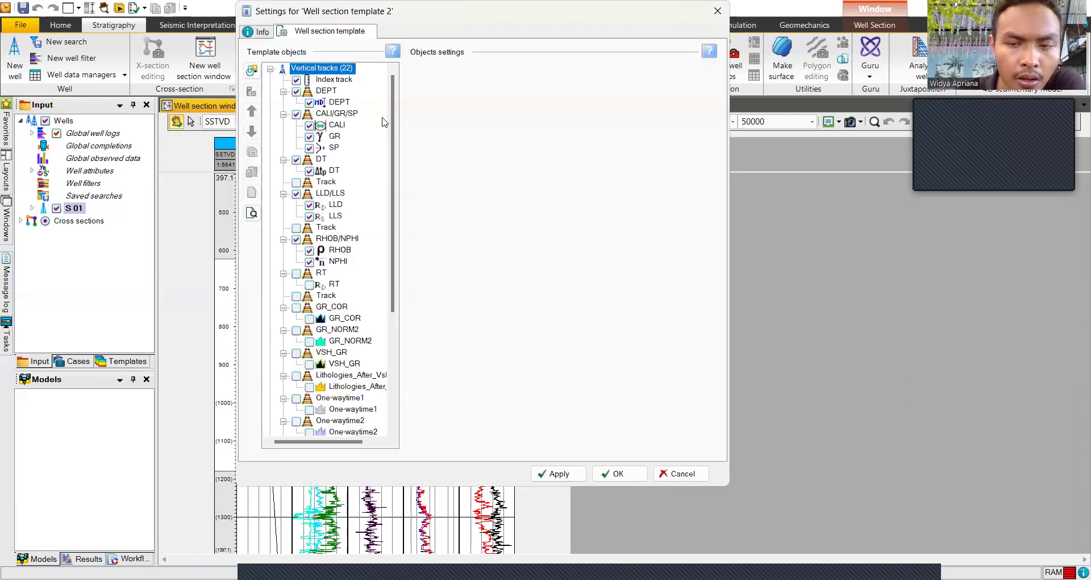
scroll(319, 221, "down", 3)
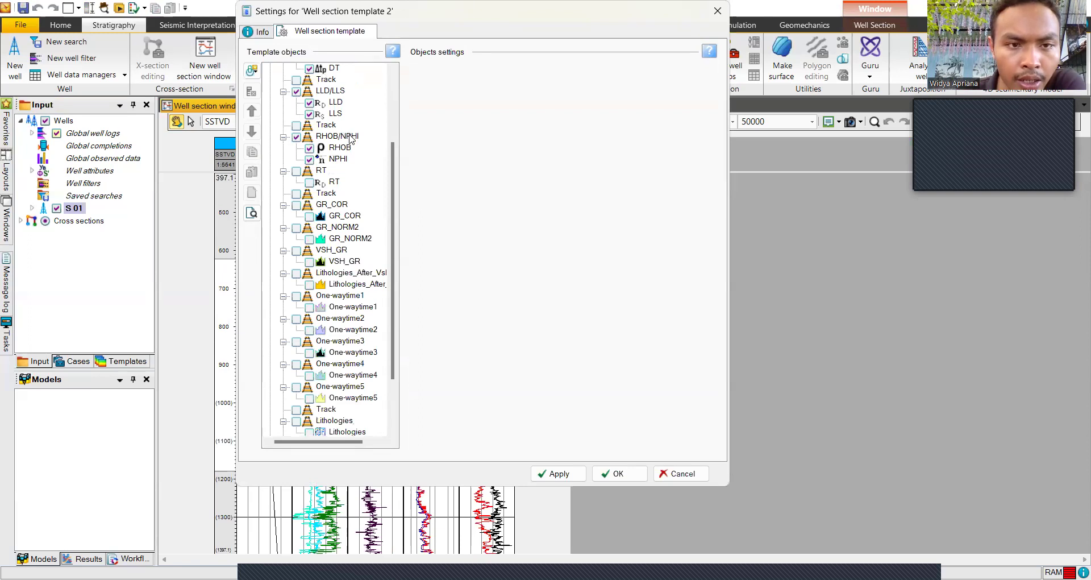
left_click(328, 138)
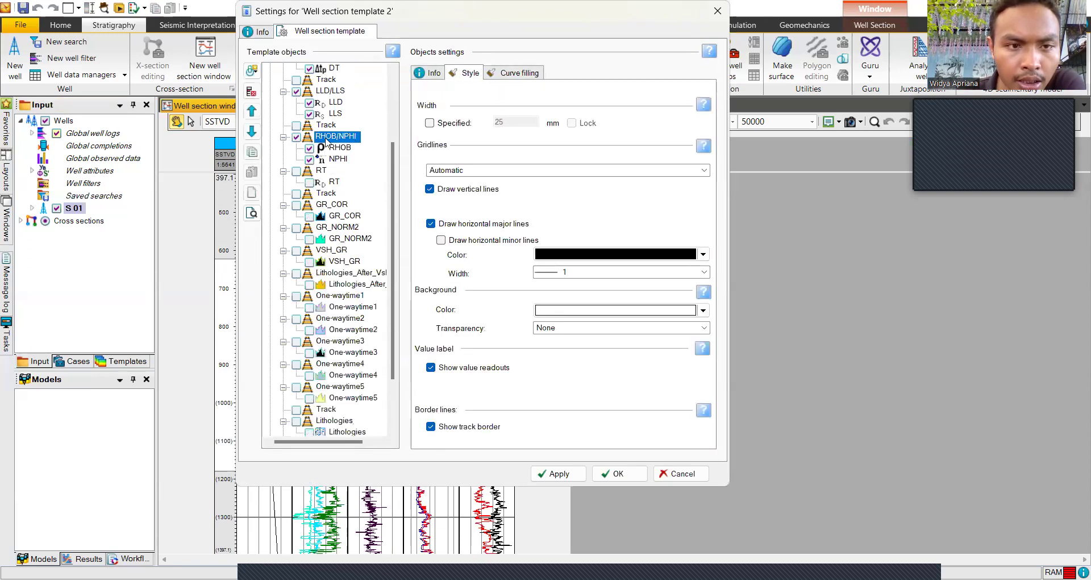
left_click(506, 76)
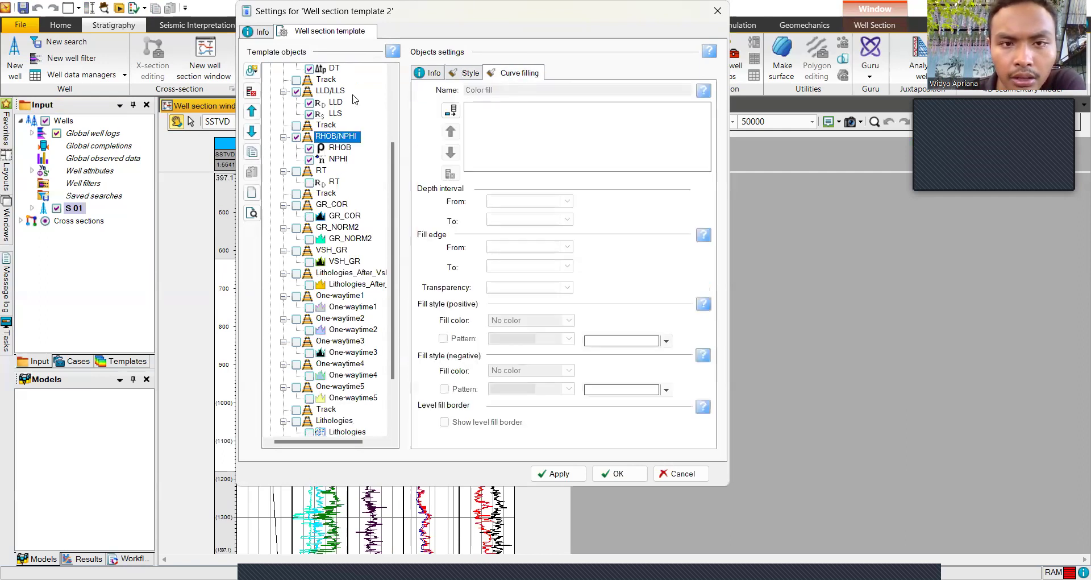
left_click(460, 115)
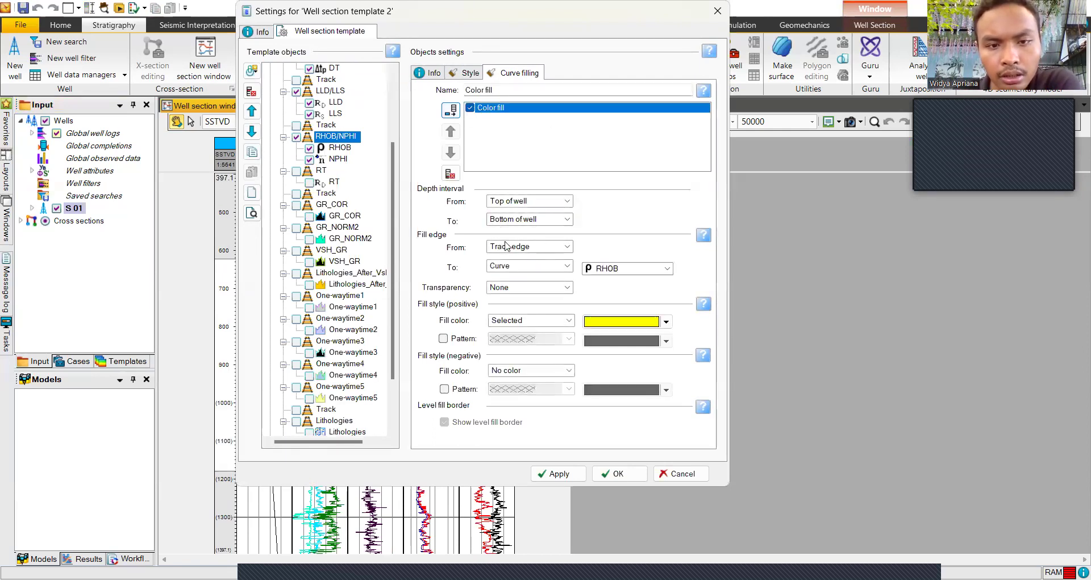
Step: Set the colour fill's edges from the NPHI curve to the RHOB curve and apply it to the well section
left_click(567, 247)
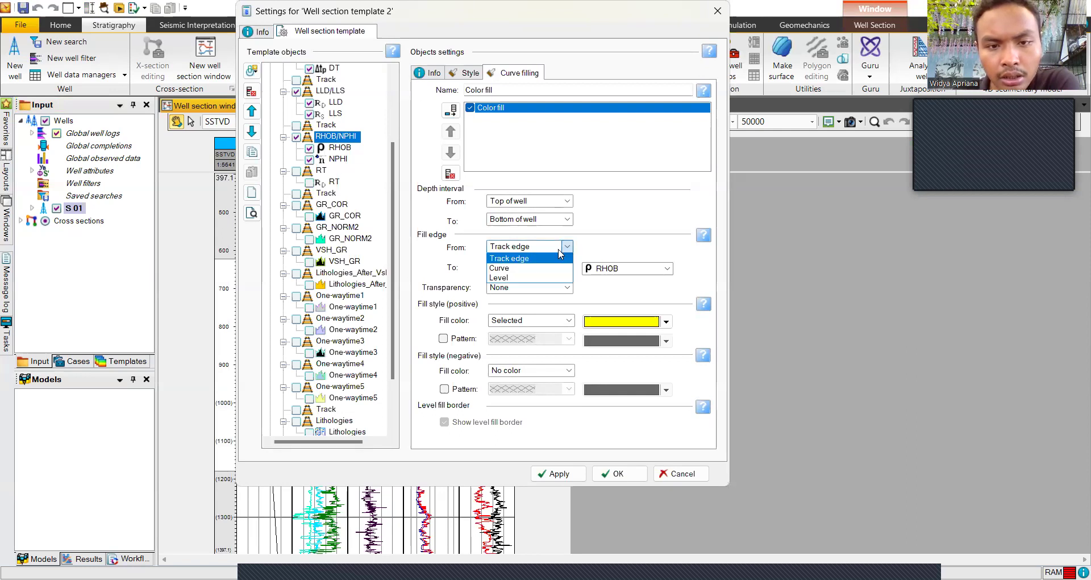
left_click(530, 269)
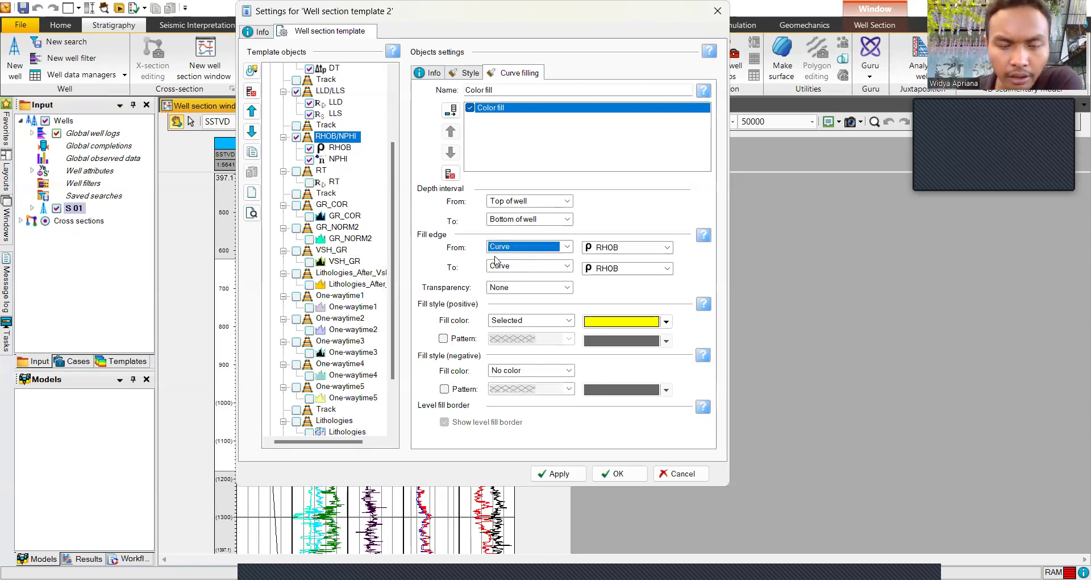
left_click(668, 247)
left_click(635, 270)
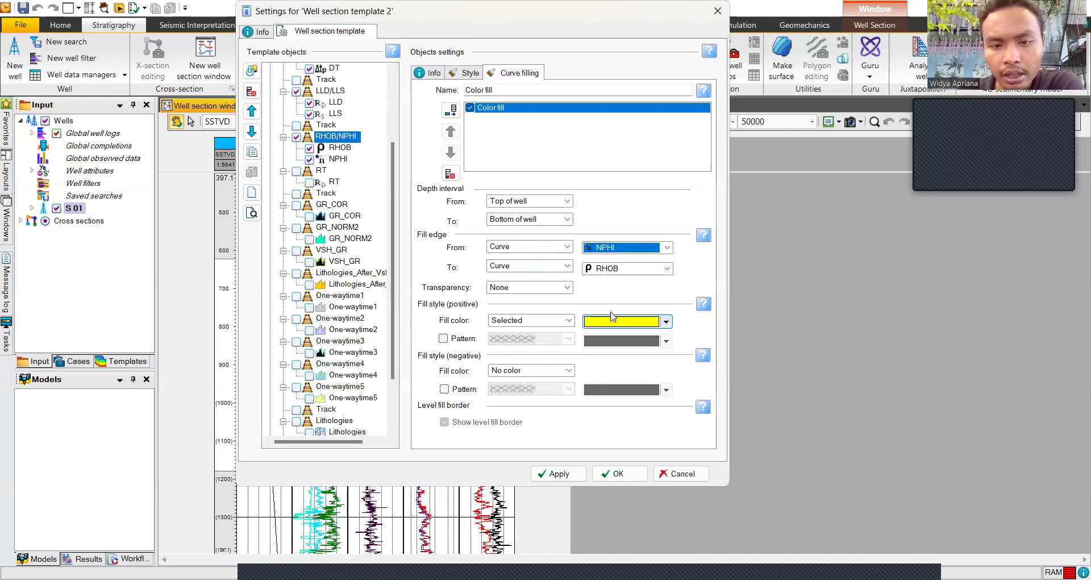
left_click(570, 476)
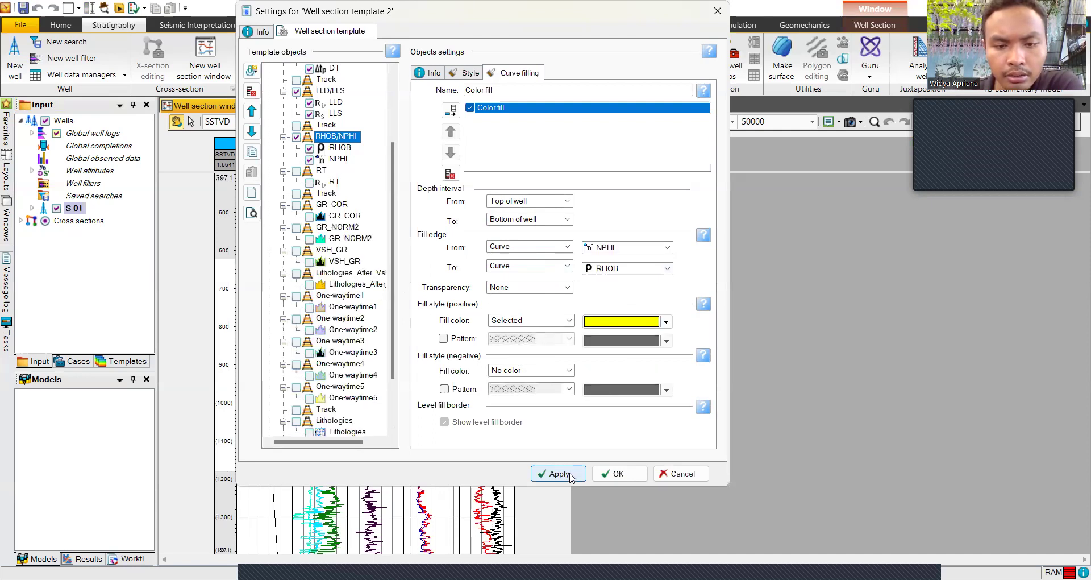
left_click(613, 473)
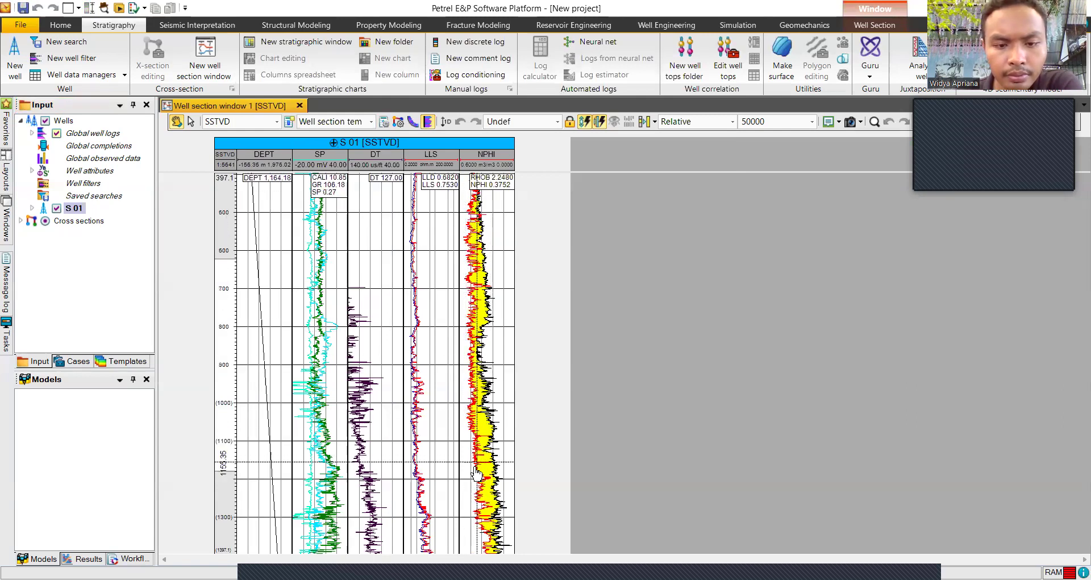
scroll(479, 455, "down", 3)
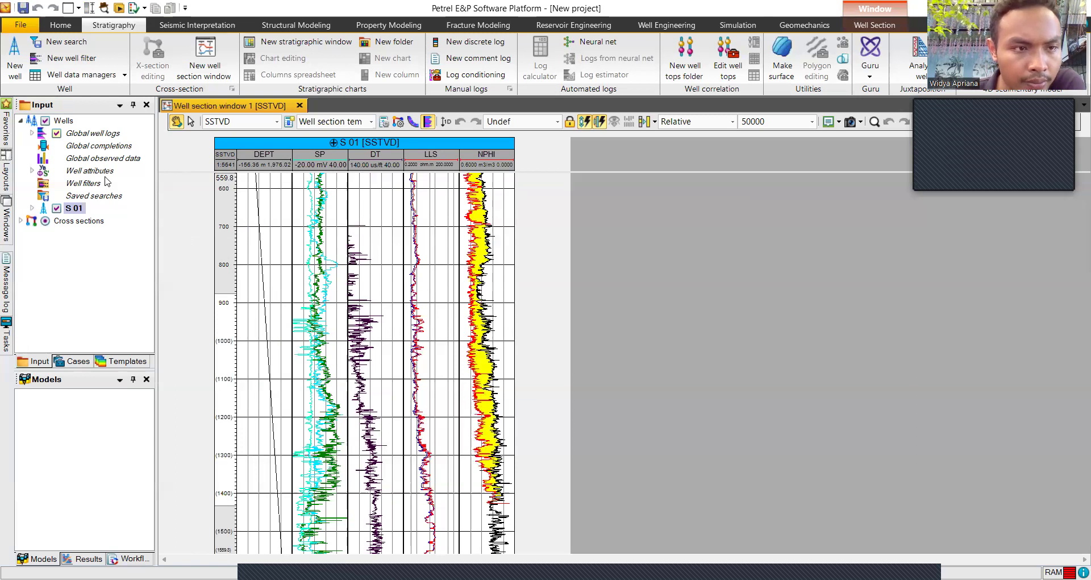
Step: Insert a new continuous global well log under Global well logs
left_click(104, 137)
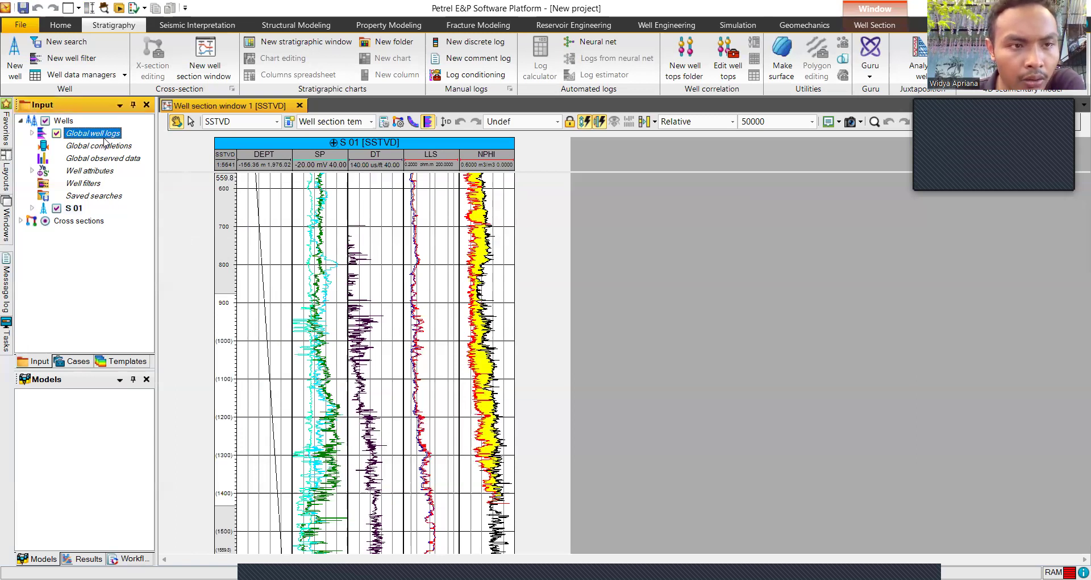
right_click(105, 142)
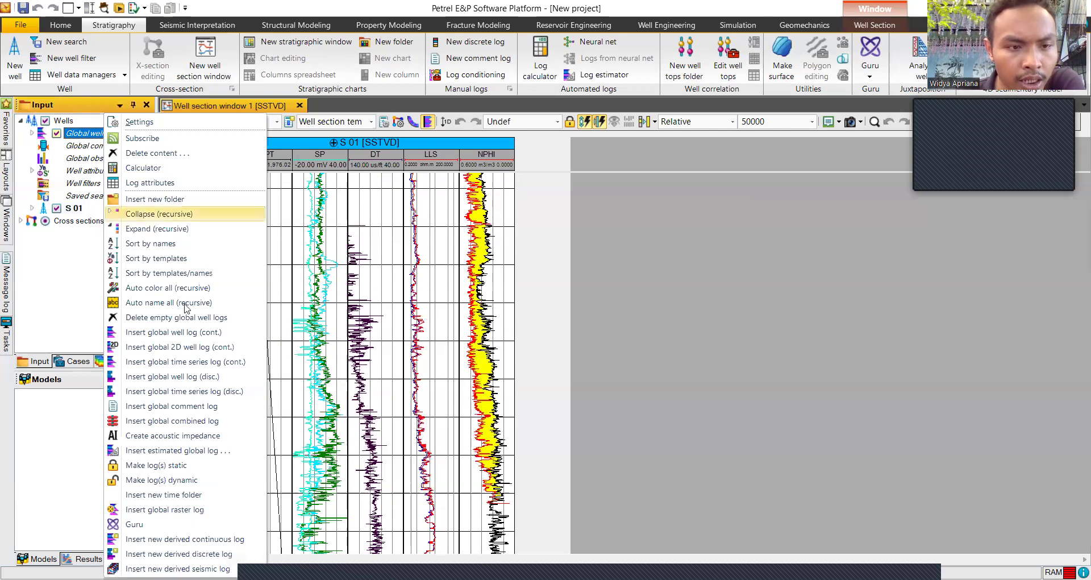
left_click(191, 335)
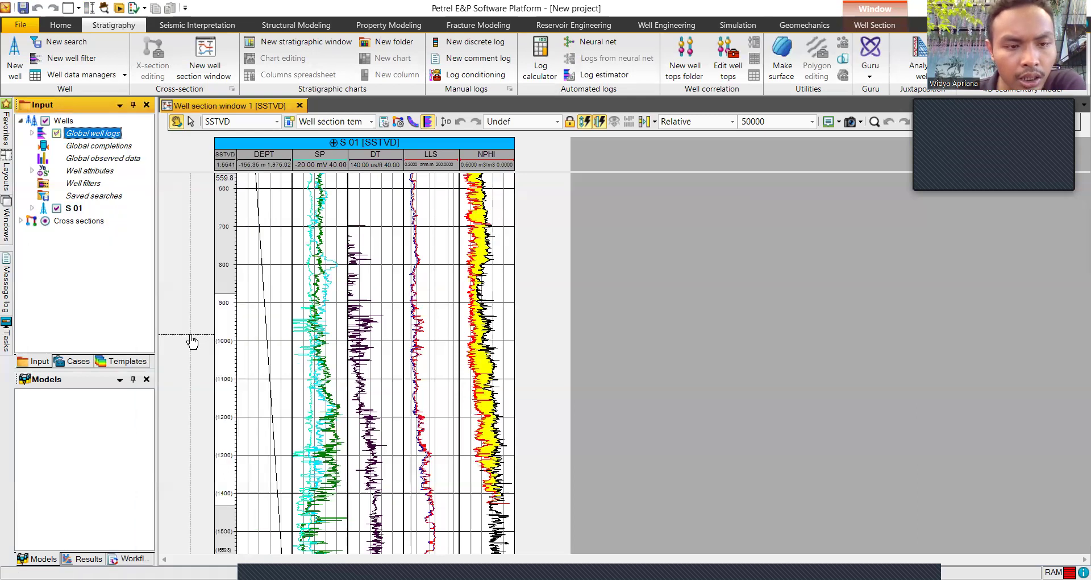
Step: Rename the newly inserted log Log22 under Global well logs as GR CUT OFF
left_click(32, 208)
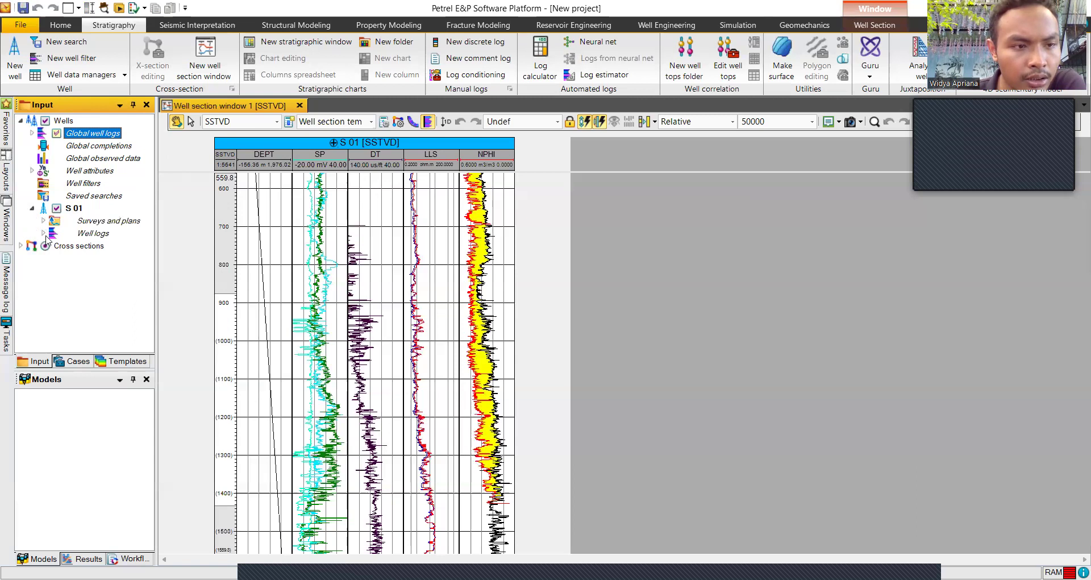
left_click(44, 233)
scroll(46, 187, "down", 2)
scroll(46, 183, "up", 2)
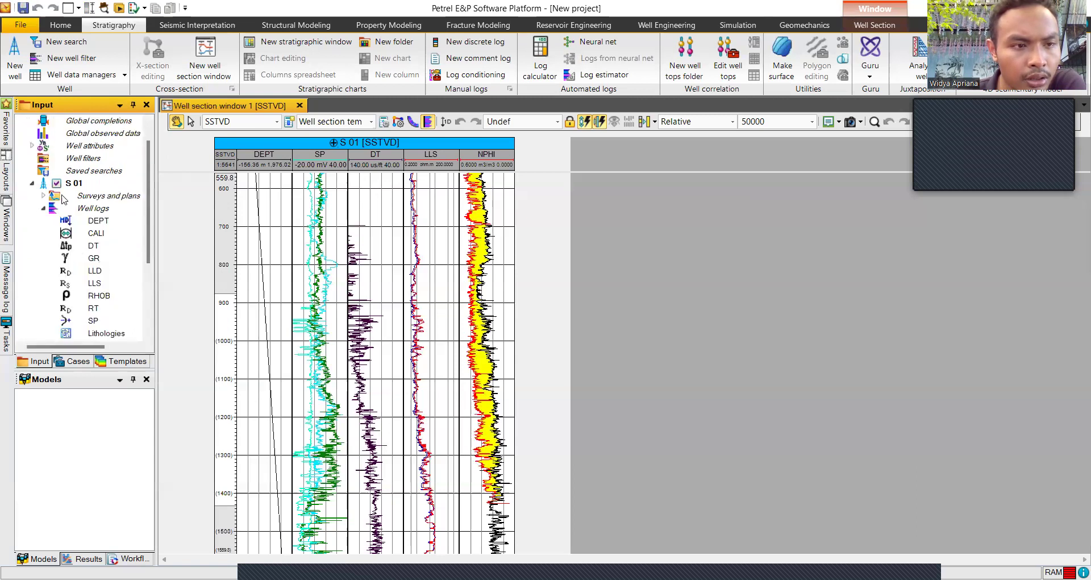
left_click(32, 133)
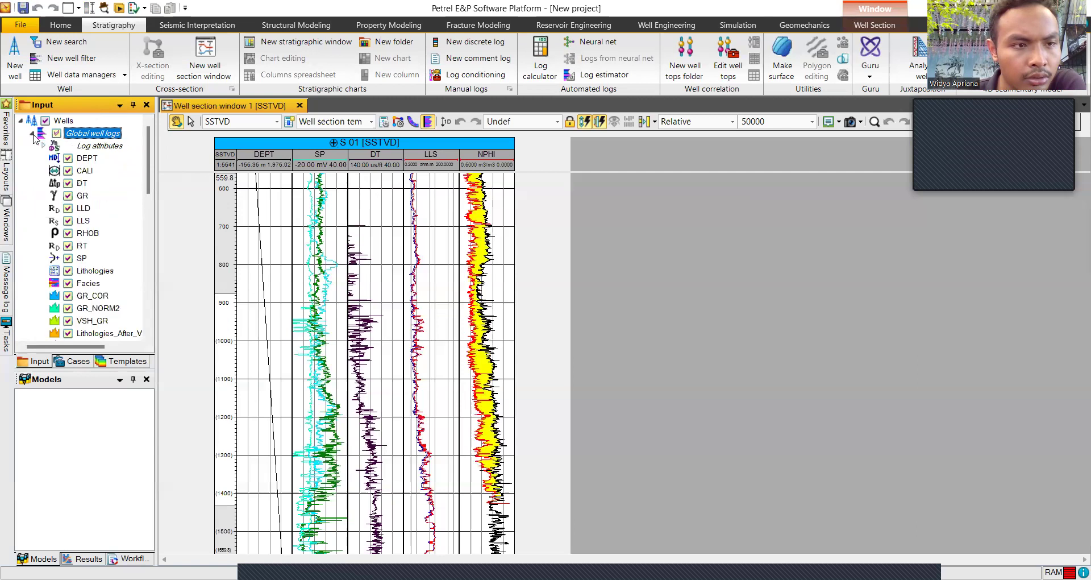
scroll(97, 255, "down", 4)
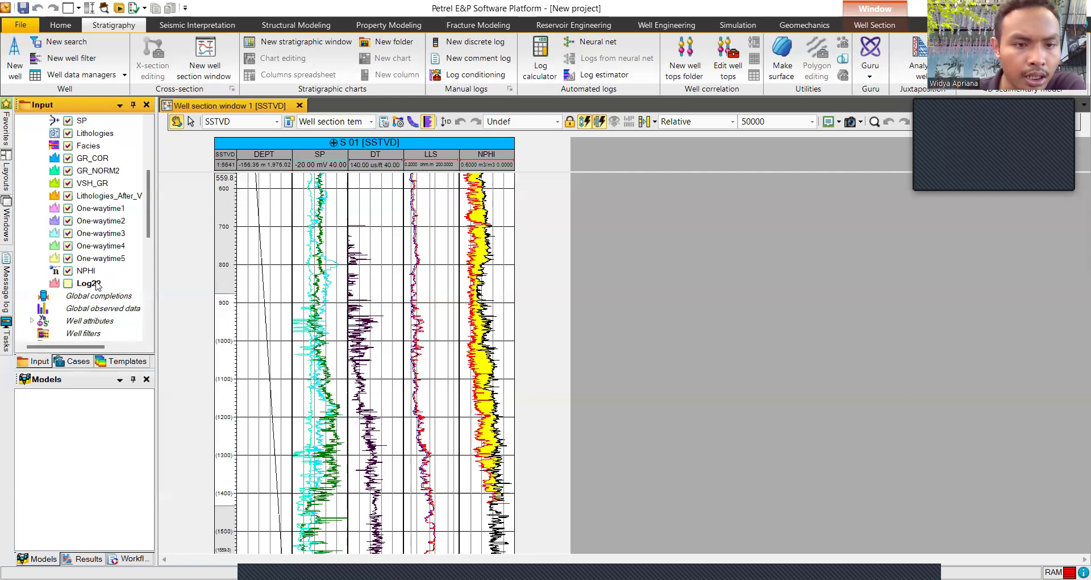
left_click(90, 283)
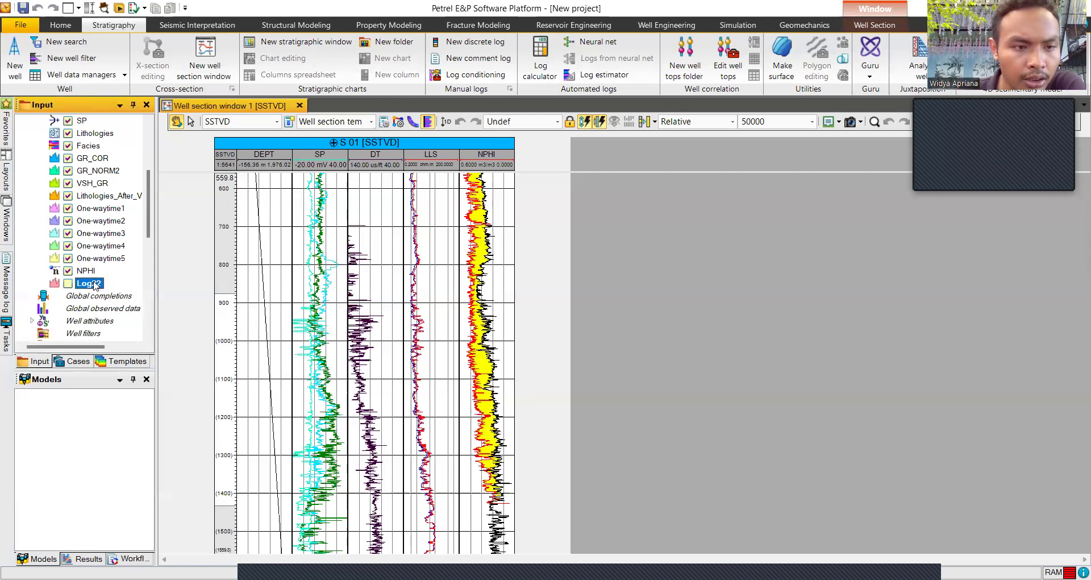
right_click(95, 284)
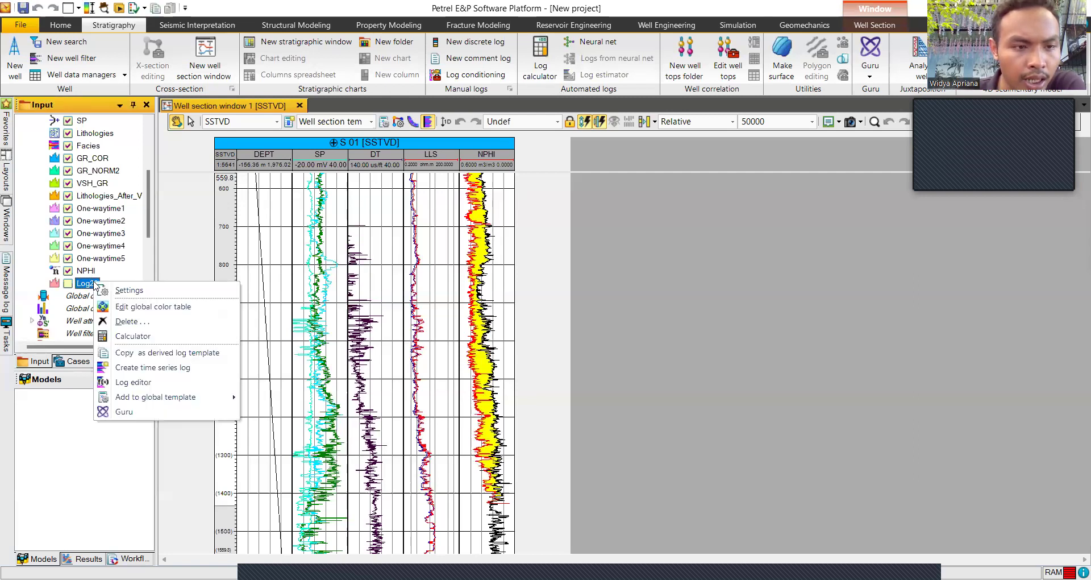
left_click(133, 292)
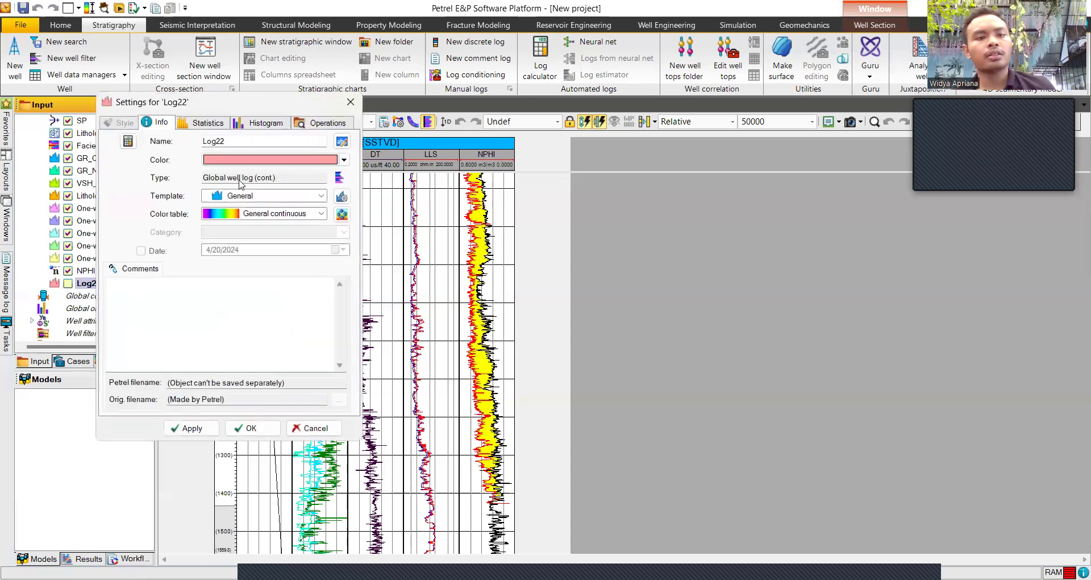
left_click_drag(228, 141, 105, 138)
key("BackSpace")
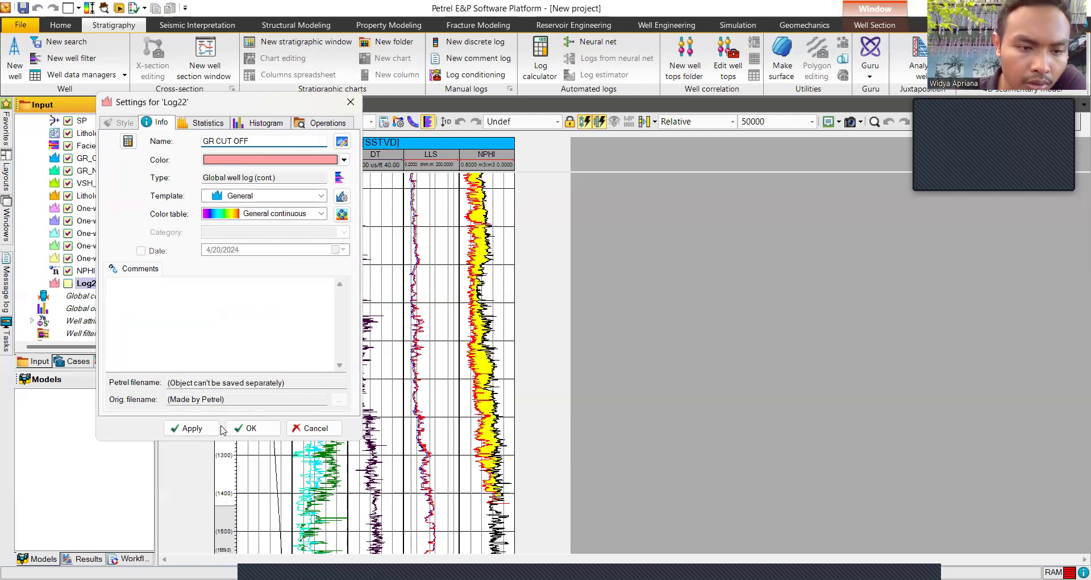
left_click(237, 433)
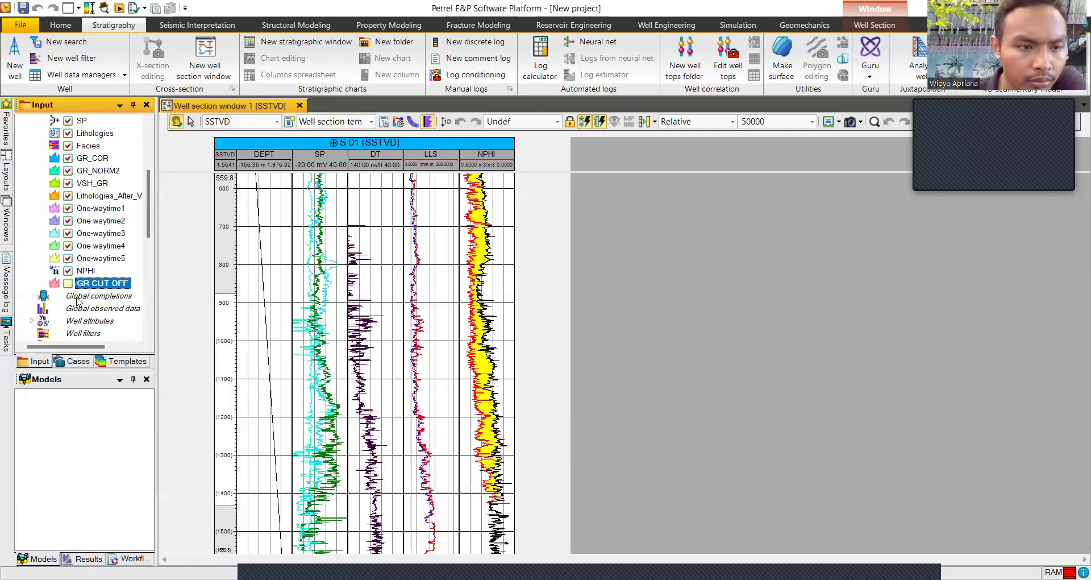
Step: Copy the GR CUT OFF global log as a derived log template
scroll(86, 272, "down", 3)
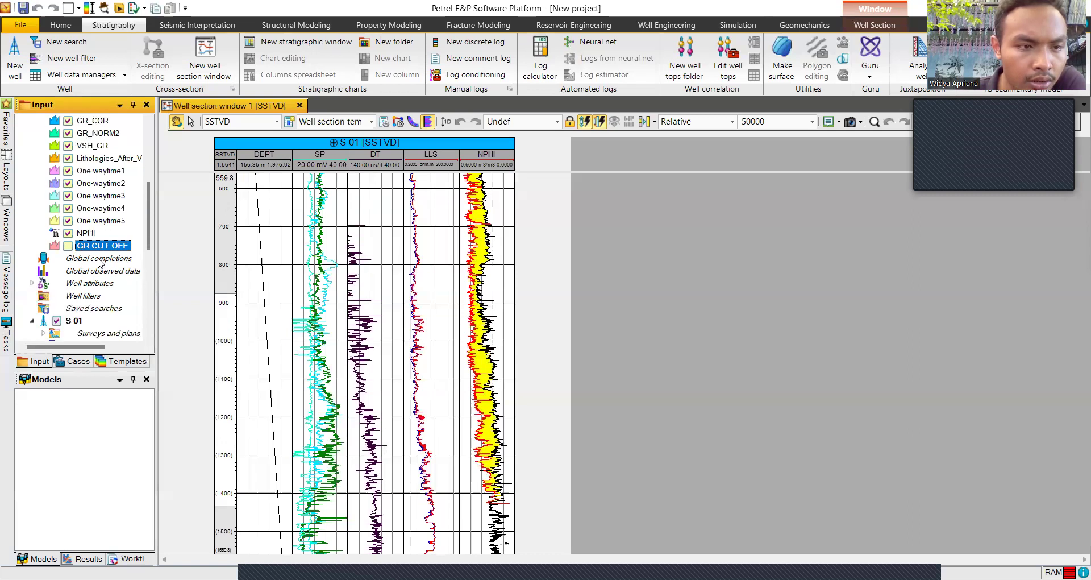
right_click(105, 237)
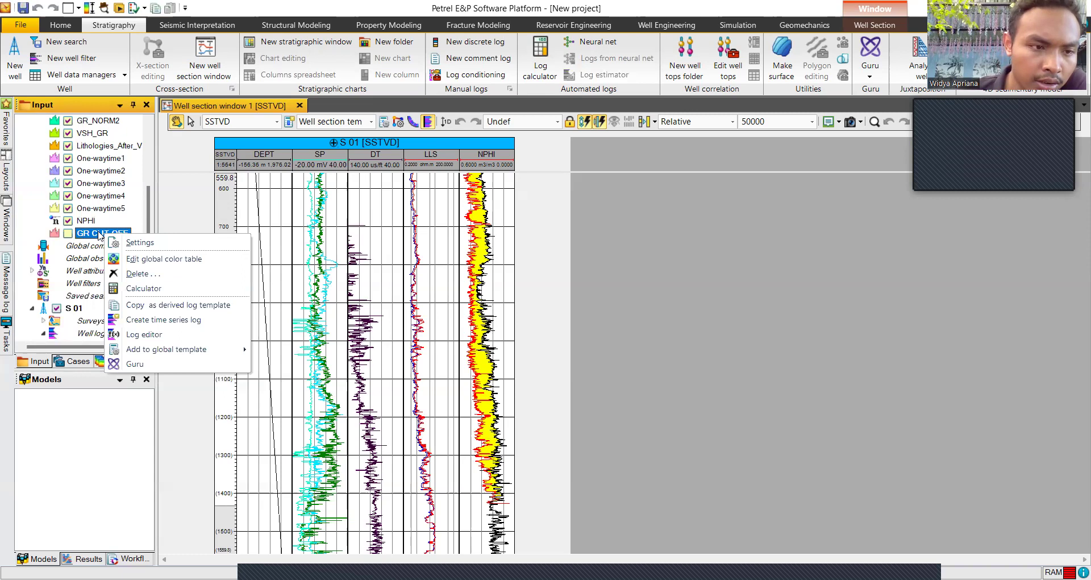
left_click(142, 309)
Step: Add an empty GR CUT OFF log to well S 01 and check for it among the well's logs
scroll(89, 301, "down", 1)
scroll(80, 302, "down", 1)
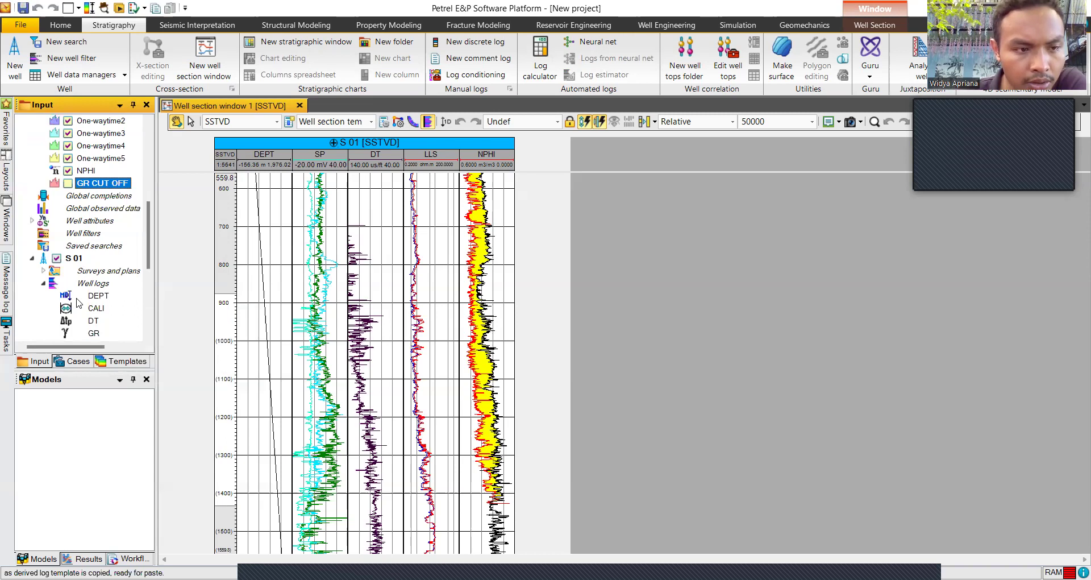
left_click(76, 260)
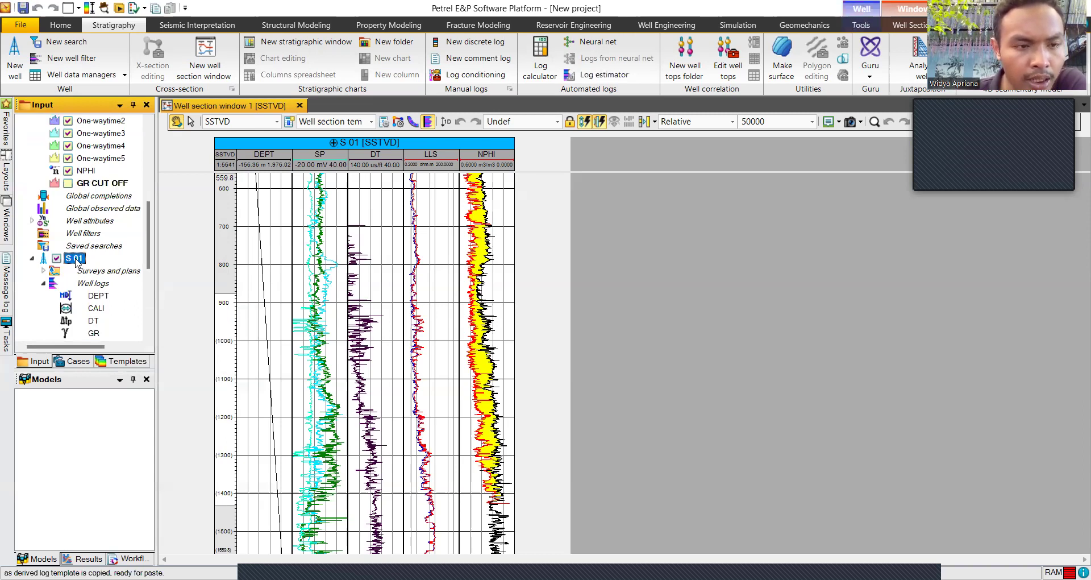
right_click(77, 262)
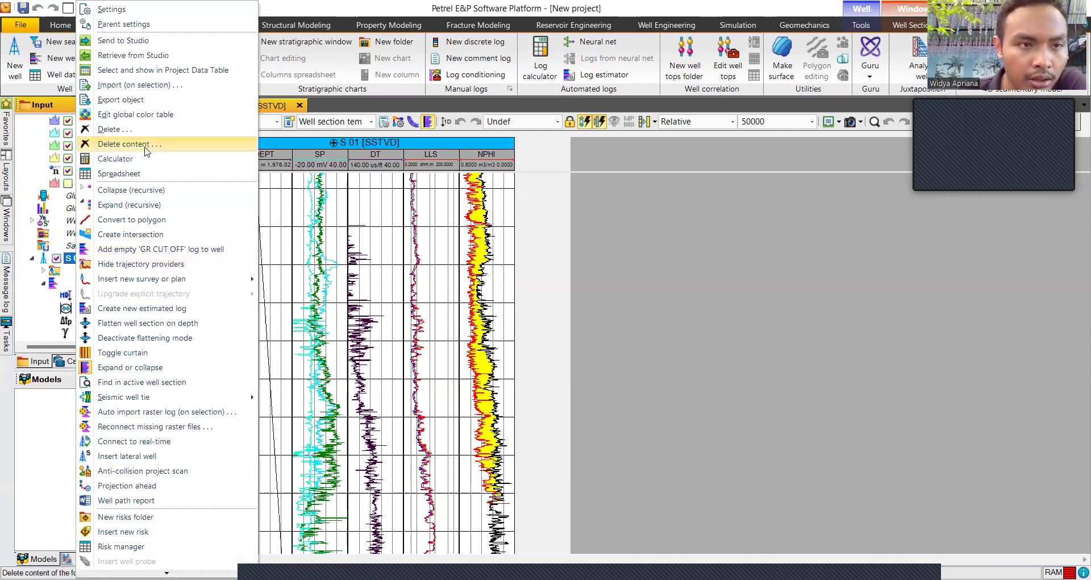
left_click(182, 250)
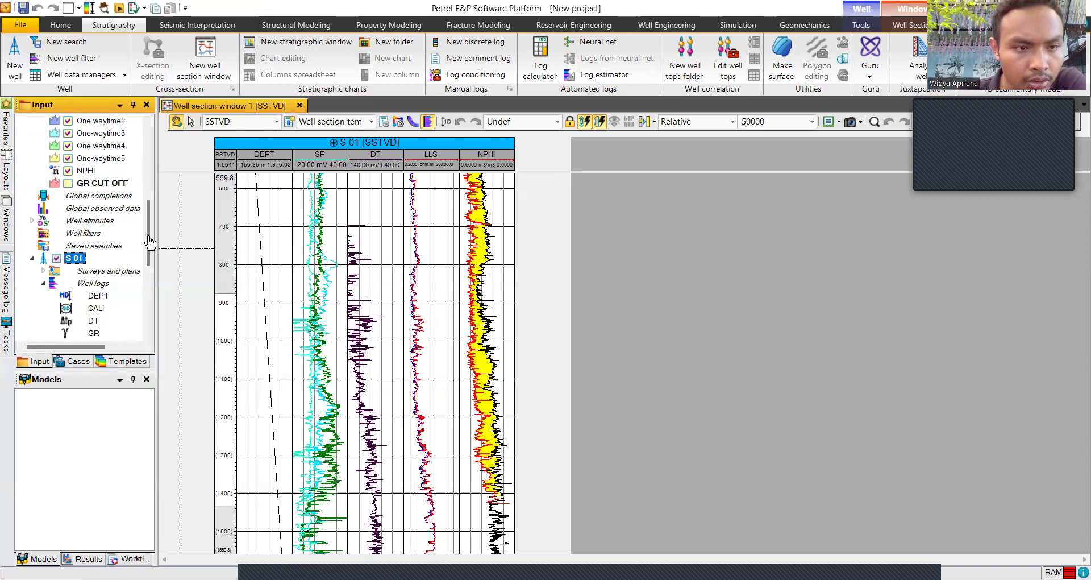
scroll(147, 283, "down", 4)
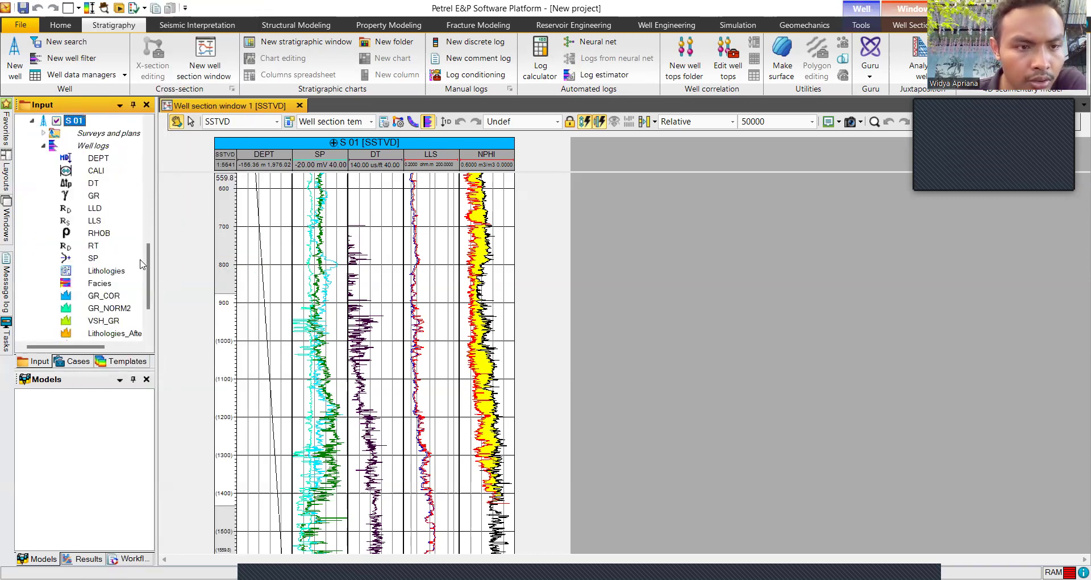
scroll(149, 261, "down", 2)
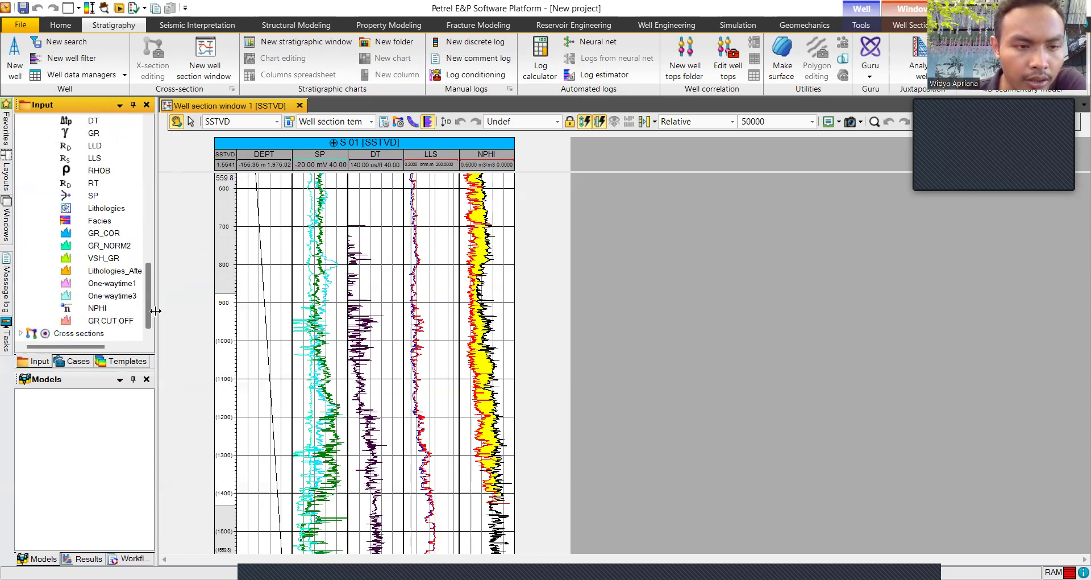
Step: Display the GR CUT OFF global log in the well section window
left_click_drag(151, 295, 160, 213)
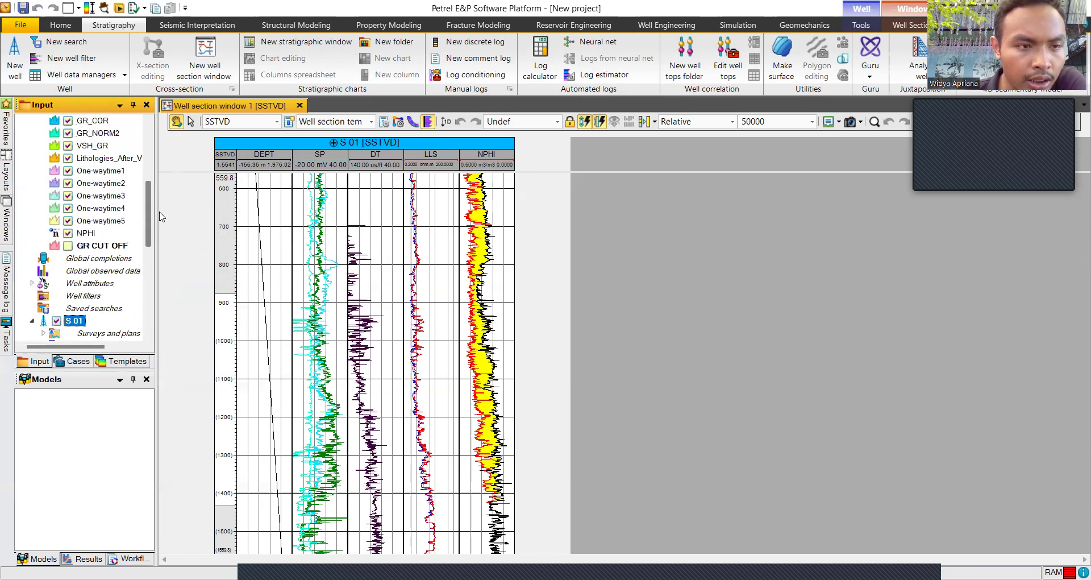
left_click(67, 246)
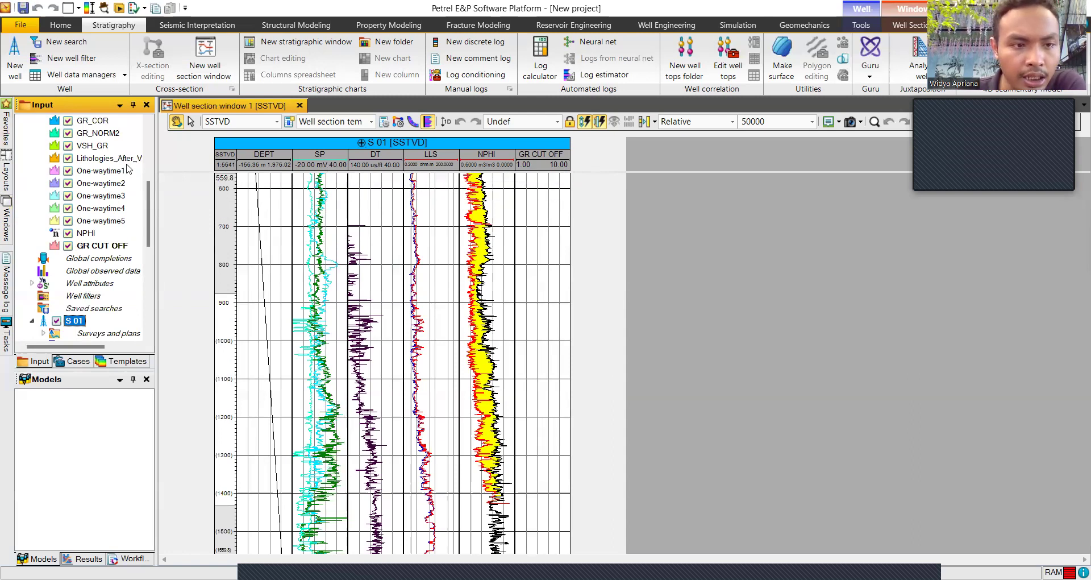
left_click_drag(148, 212, 136, 294)
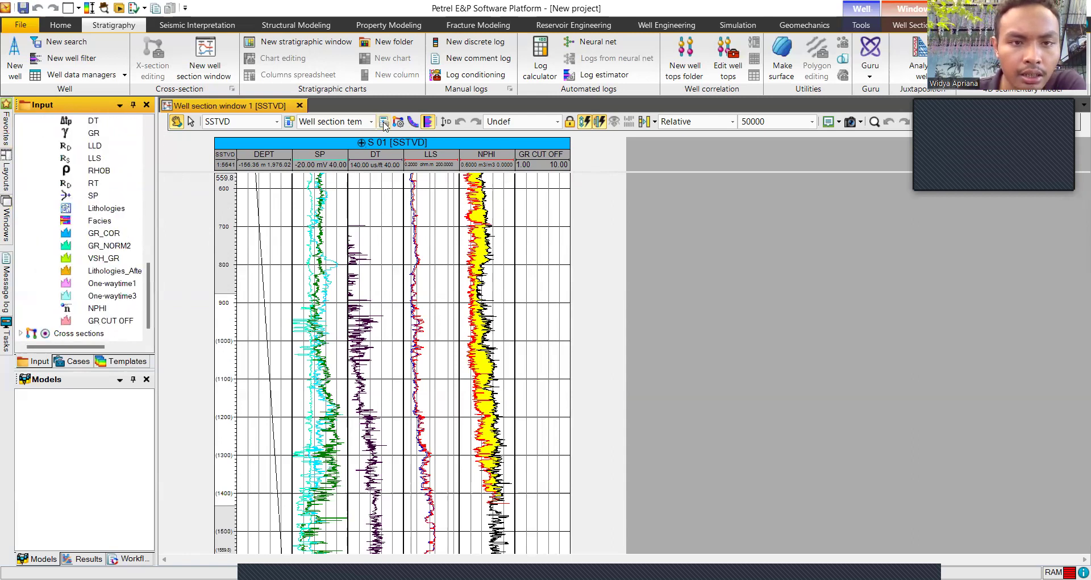
Step: In the well section template settings, move the GR CUT OFF log into the CALI/GR/SP track
left_click(384, 125)
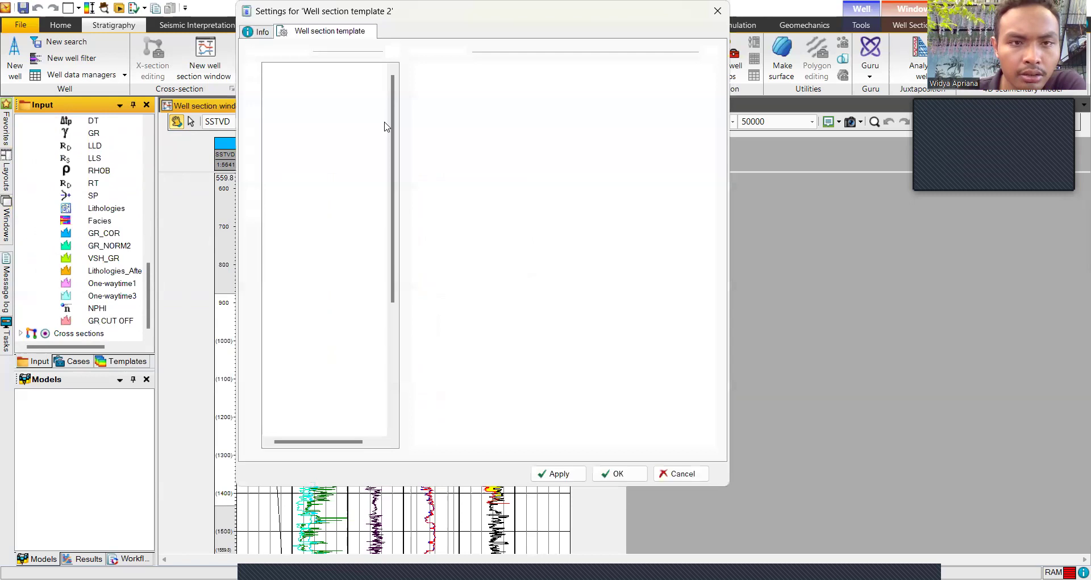
left_click_drag(391, 138, 392, 311)
left_click(353, 387)
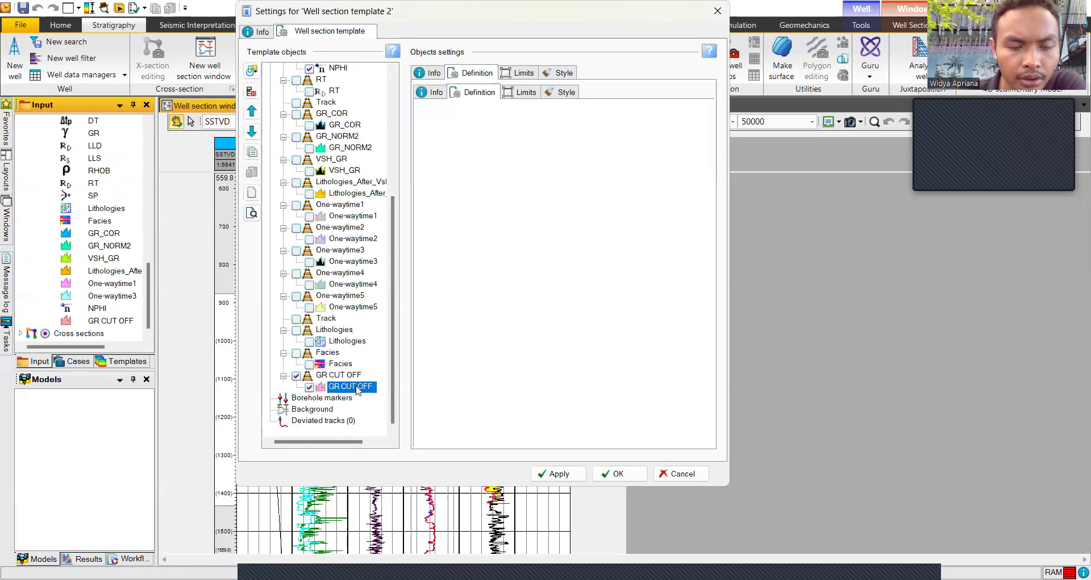
left_click_drag(355, 390, 341, 151)
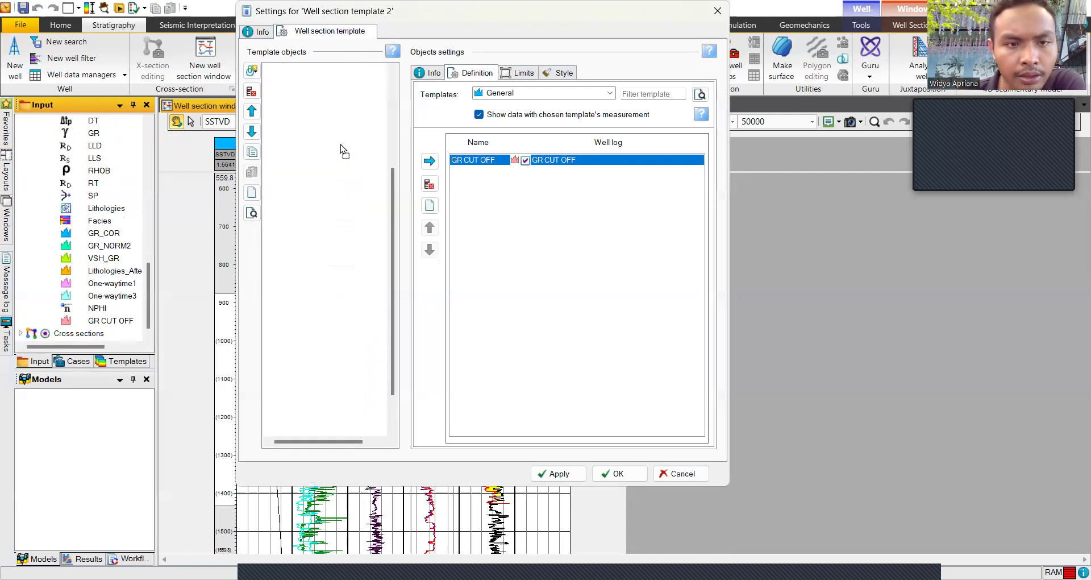
scroll(340, 118, "up", 3)
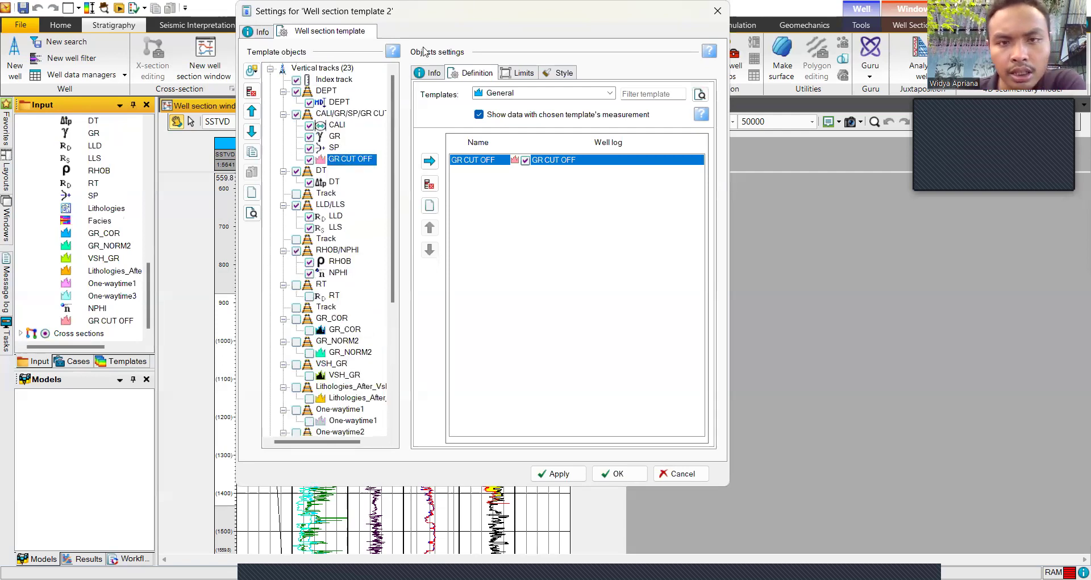
Step: Set the GR CUT OFF curve's line width to 3, apply it and close the template settings
left_click(563, 75)
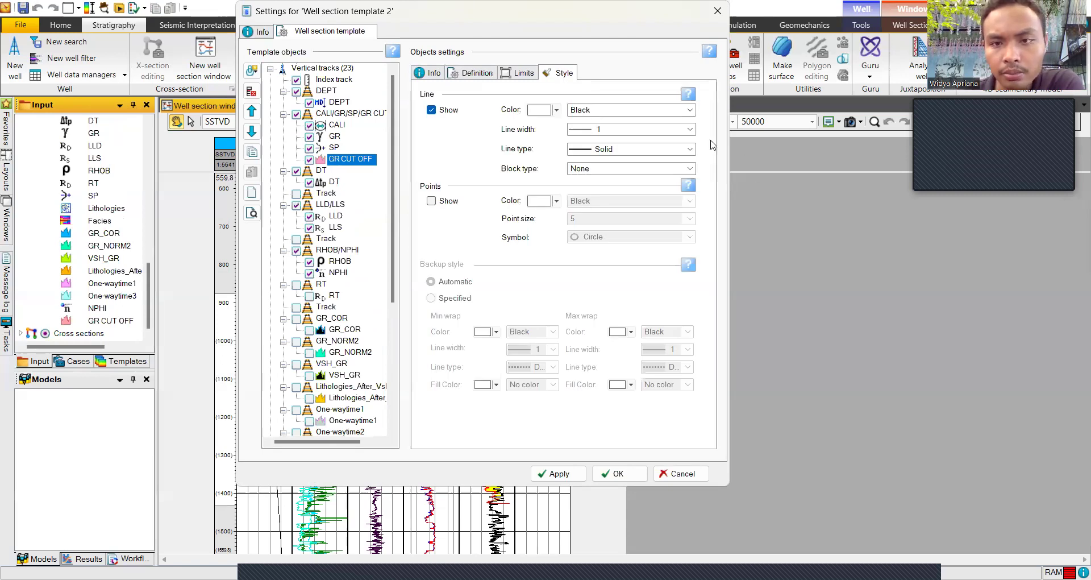
left_click(689, 129)
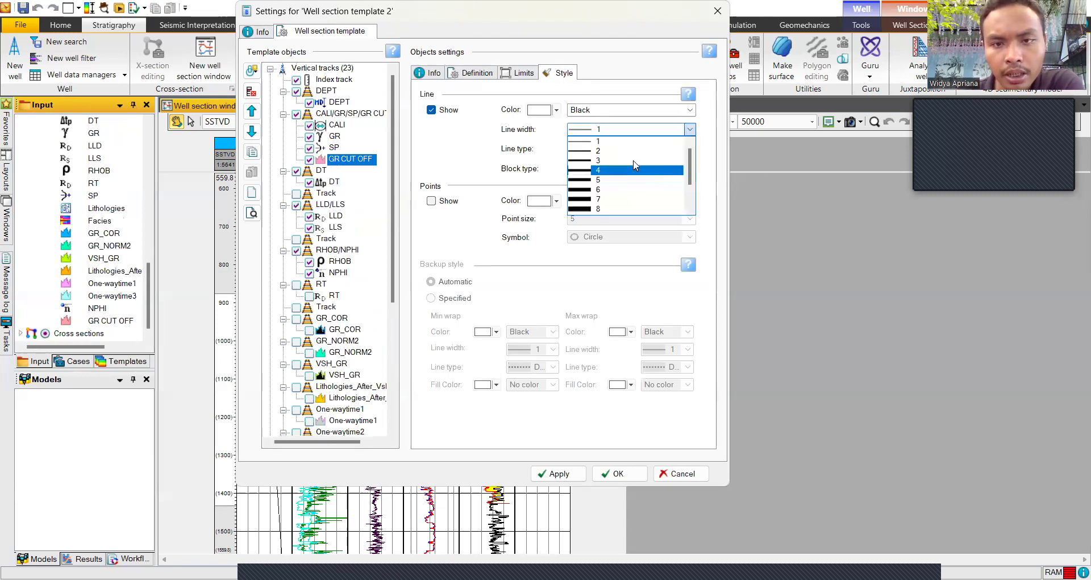
left_click(635, 161)
left_click(557, 474)
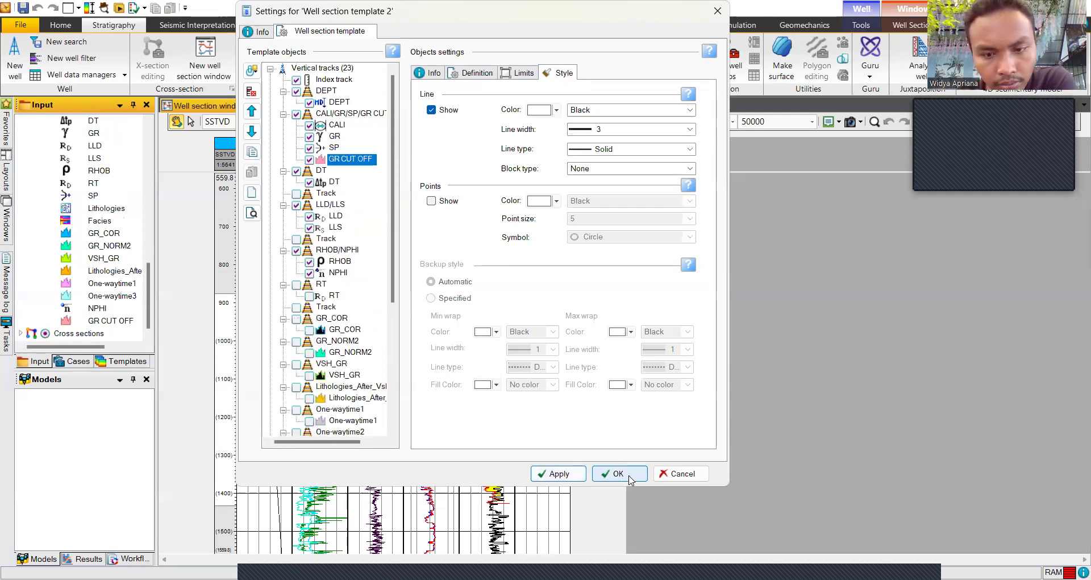
left_click(628, 473)
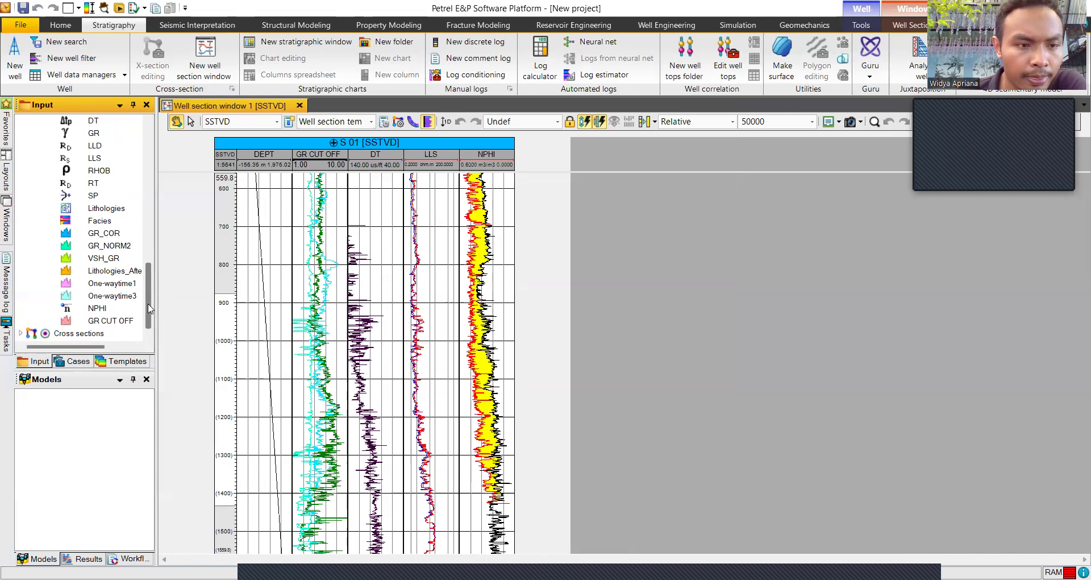
Step: Examine the GR curve and its depth range along the well section of S 01, from the shallow interval to the base
left_click(122, 321)
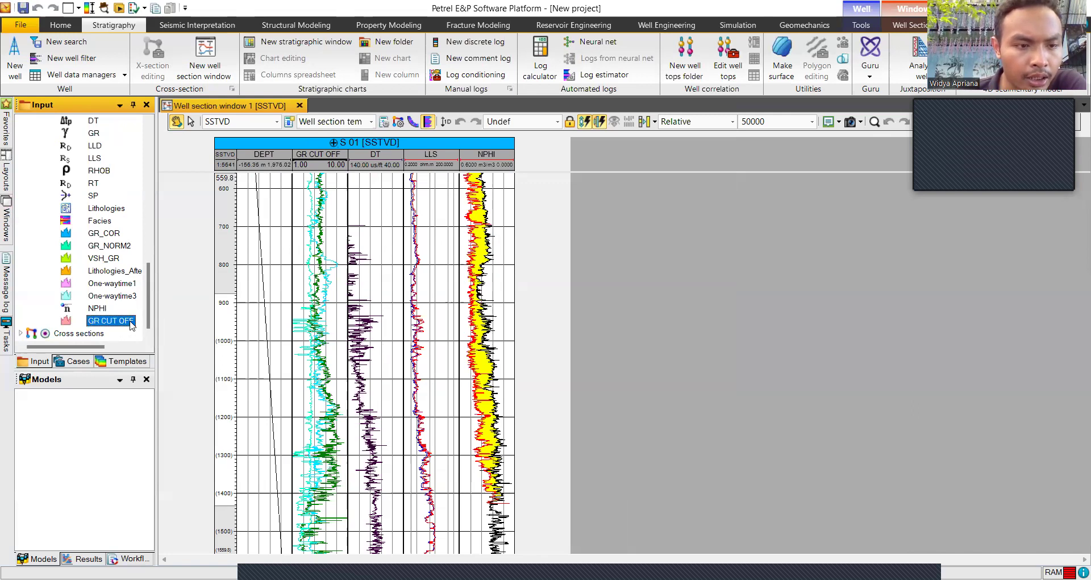
right_click(131, 322)
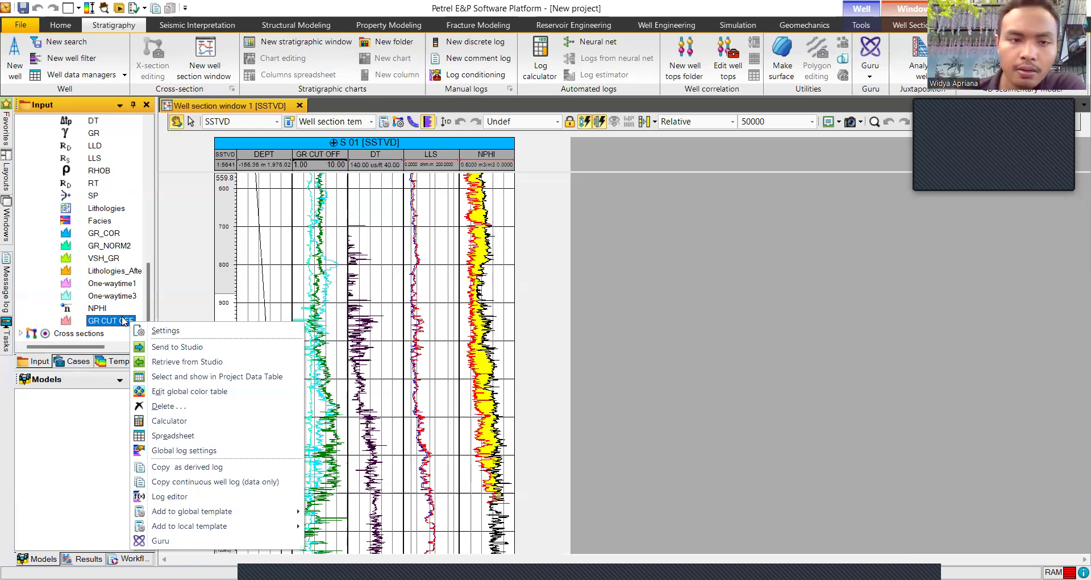
left_click(639, 254)
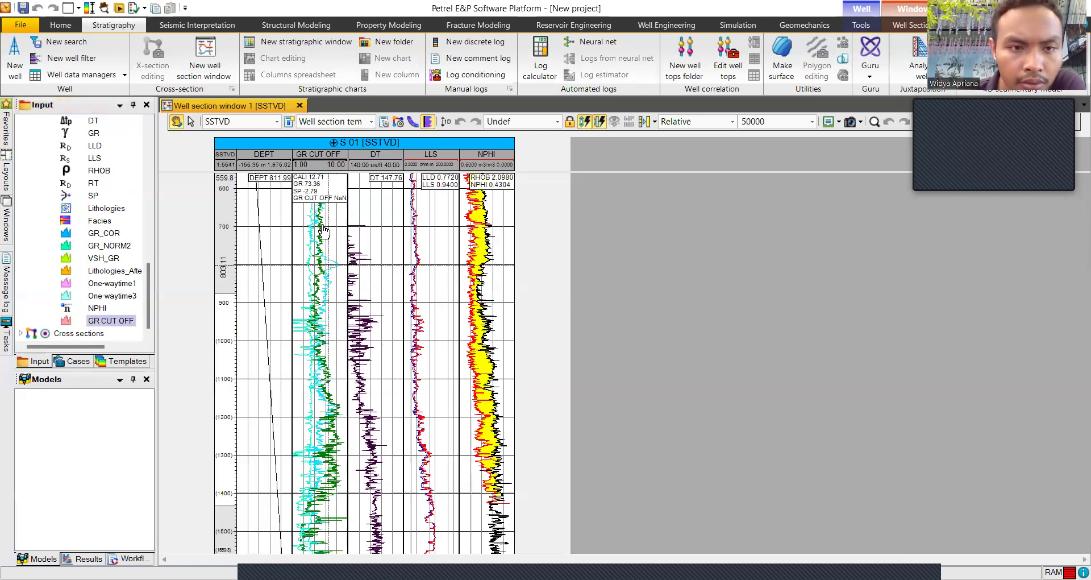
scroll(323, 229, "up", 5)
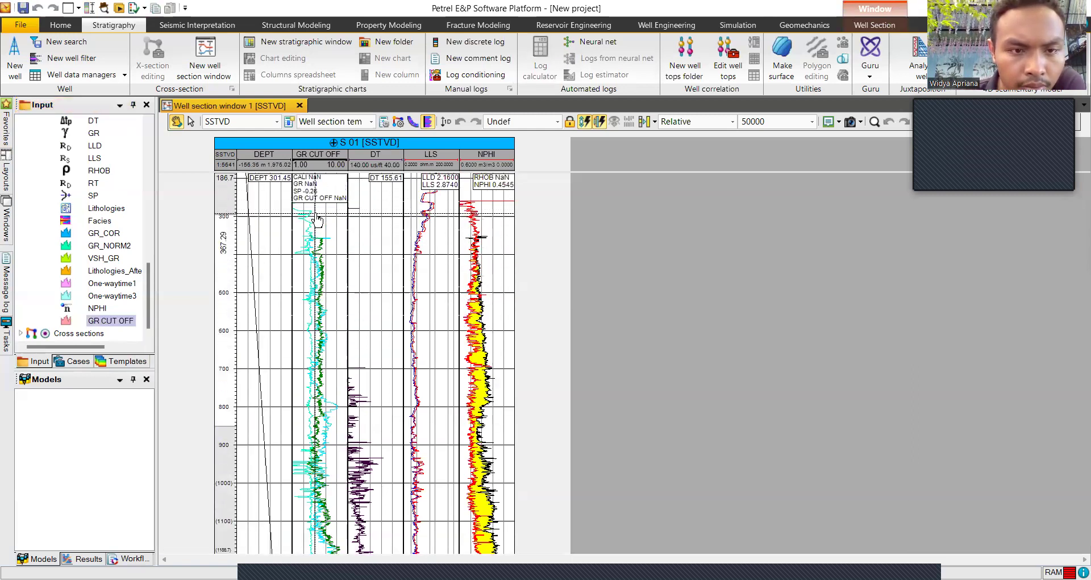
scroll(318, 220, "up", 1)
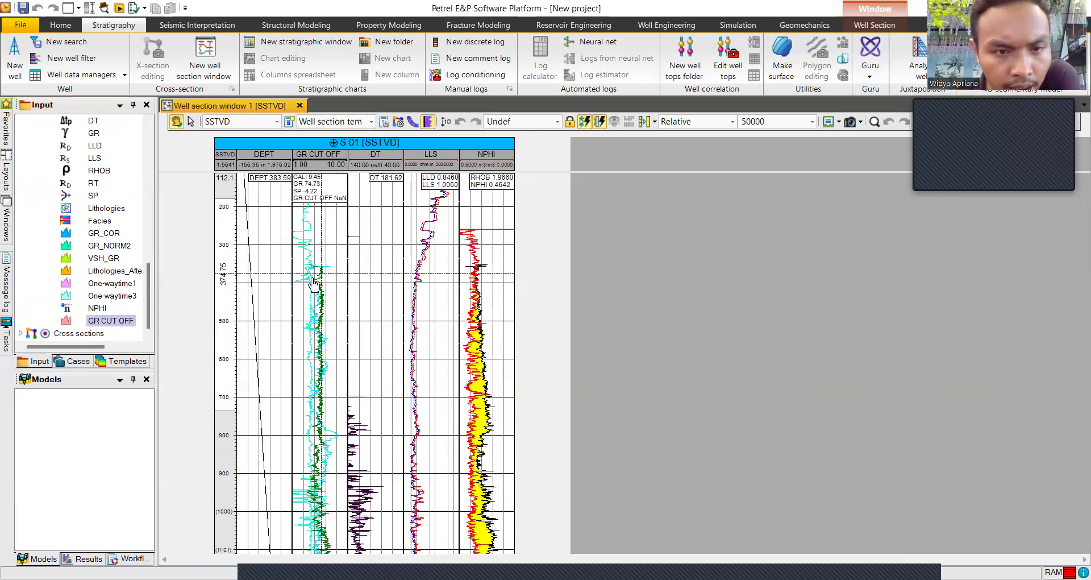
scroll(301, 301, "down", 5)
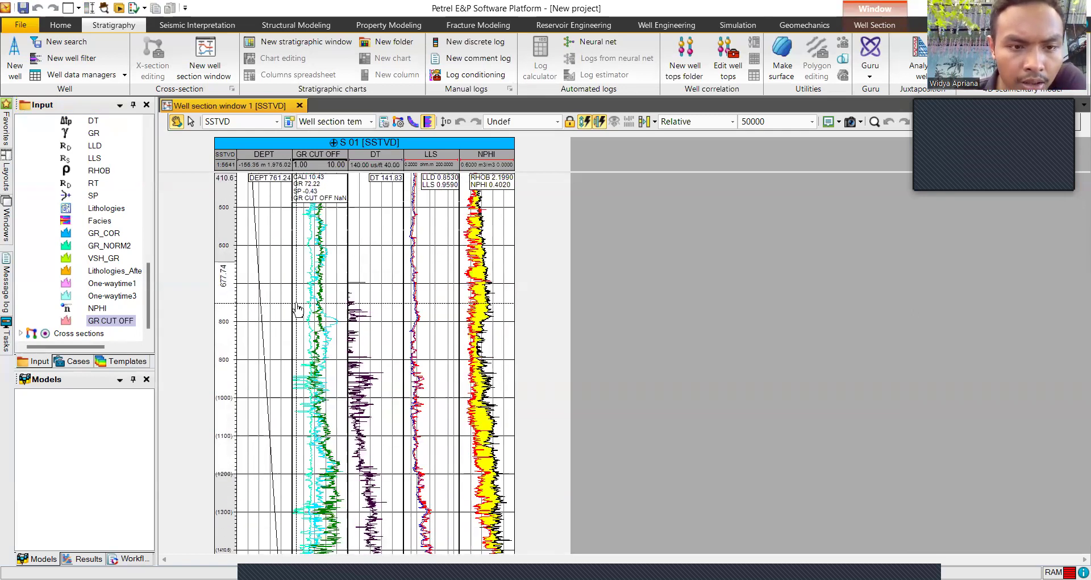
scroll(299, 309, "down", 8)
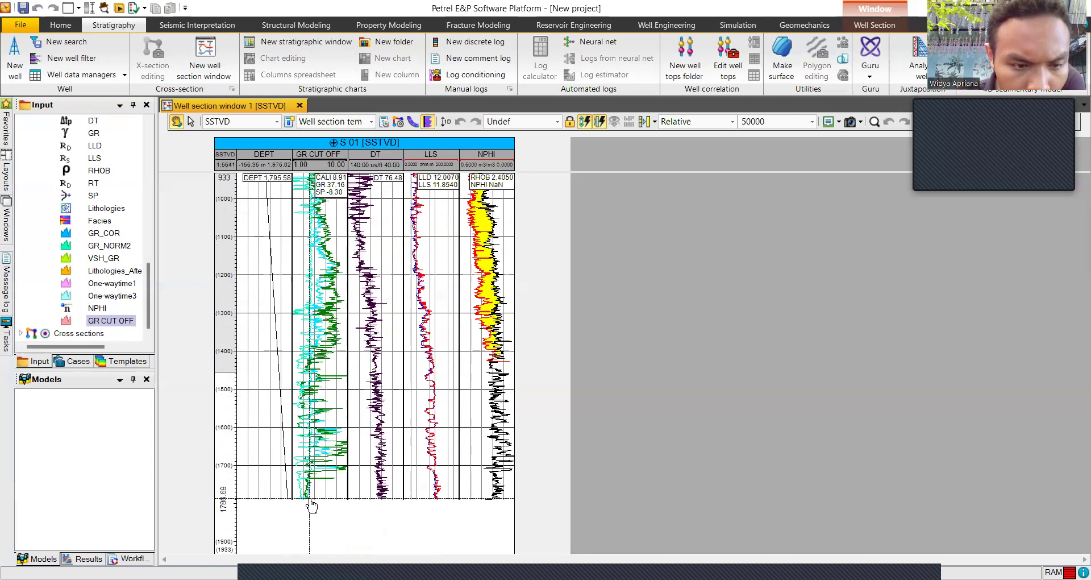
Step: Examine the GR track of S 01 from the base up to the shallow interval to find the curve's depth range
scroll(324, 299, "up", 10)
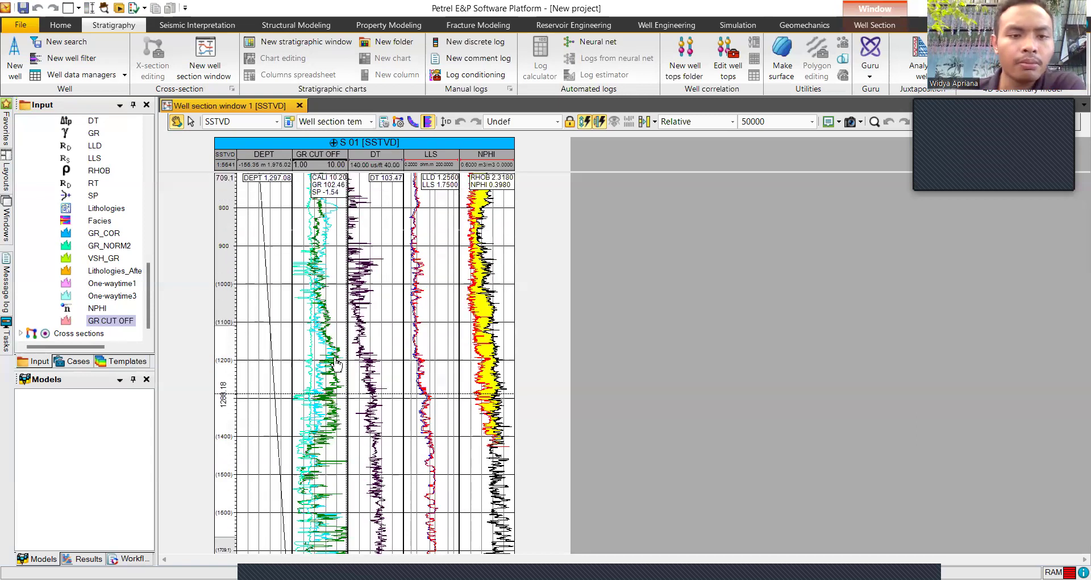
scroll(324, 300, "up", 1)
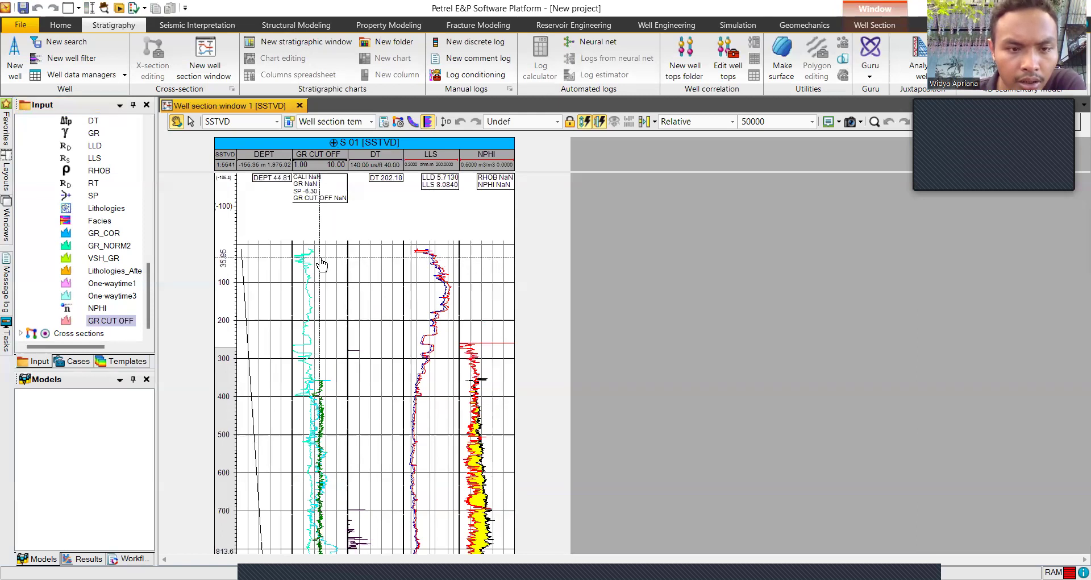
scroll(327, 301, "down", 3)
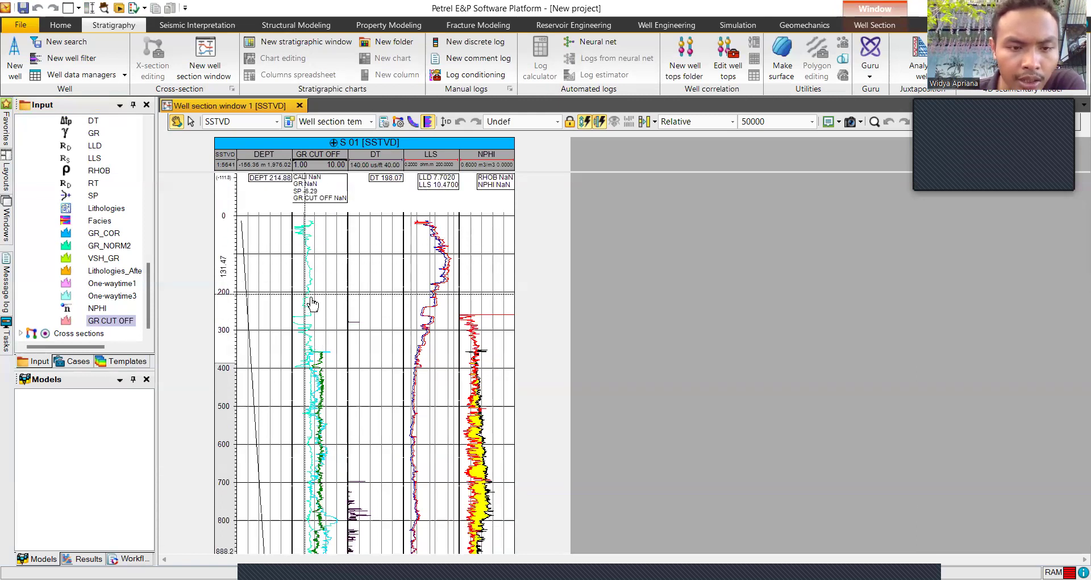
scroll(328, 303, "down", 3)
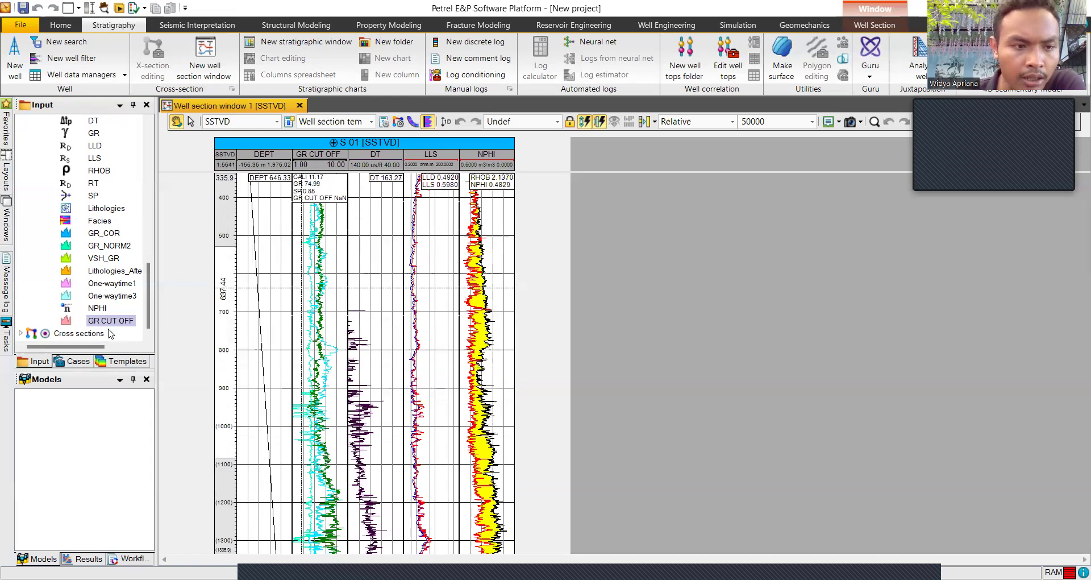
left_click(146, 322)
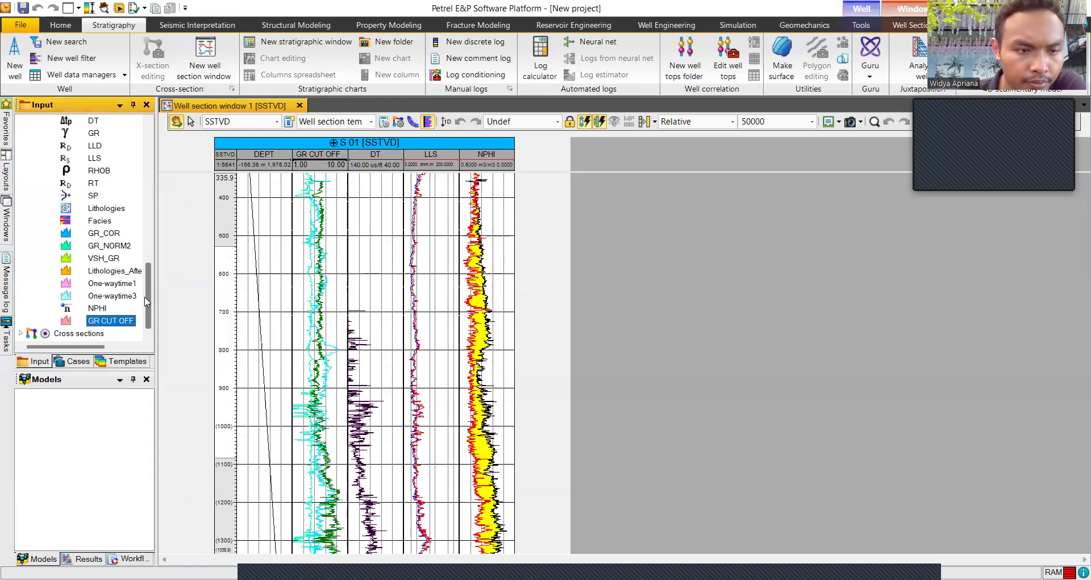
scroll(151, 270, "up", 3)
left_click_drag(151, 270, 151, 300)
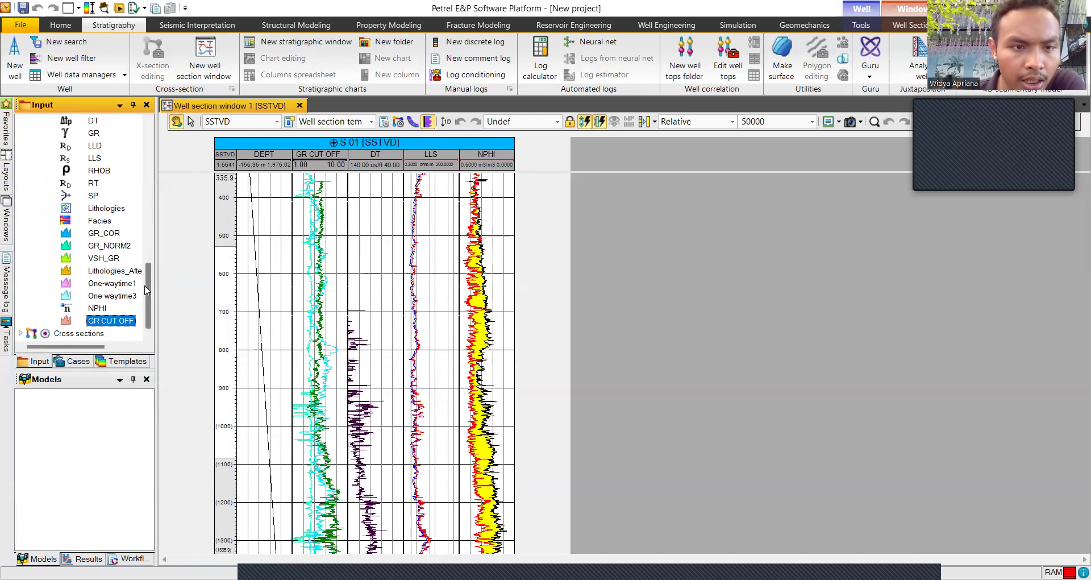
left_click_drag(147, 284, 151, 306)
Step: In the spreadsheet of S 01's GR CUT OFF log, append two rows with MD values 360 and 1786
right_click(115, 323)
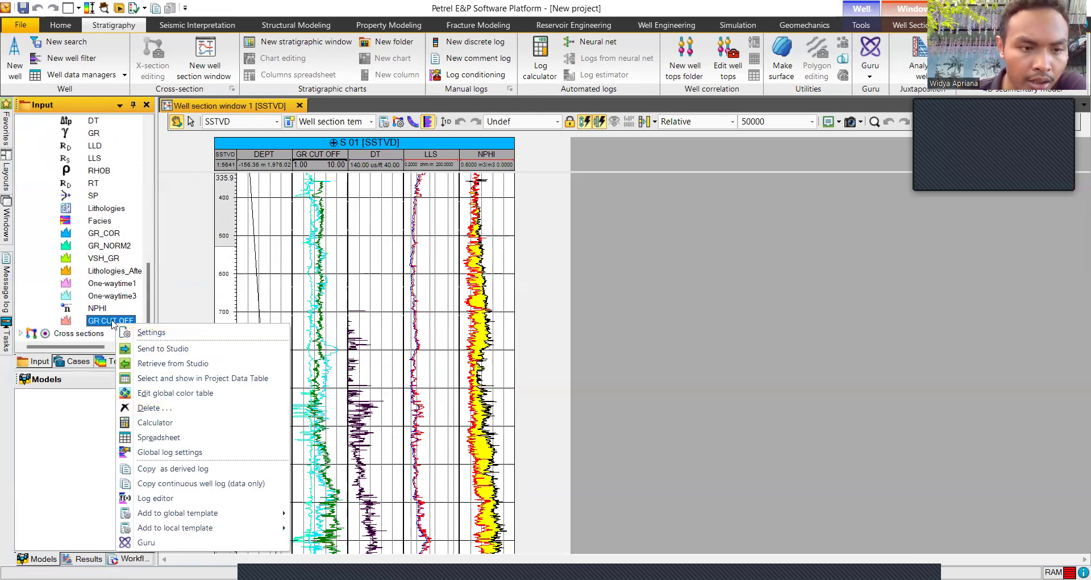
left_click(191, 439)
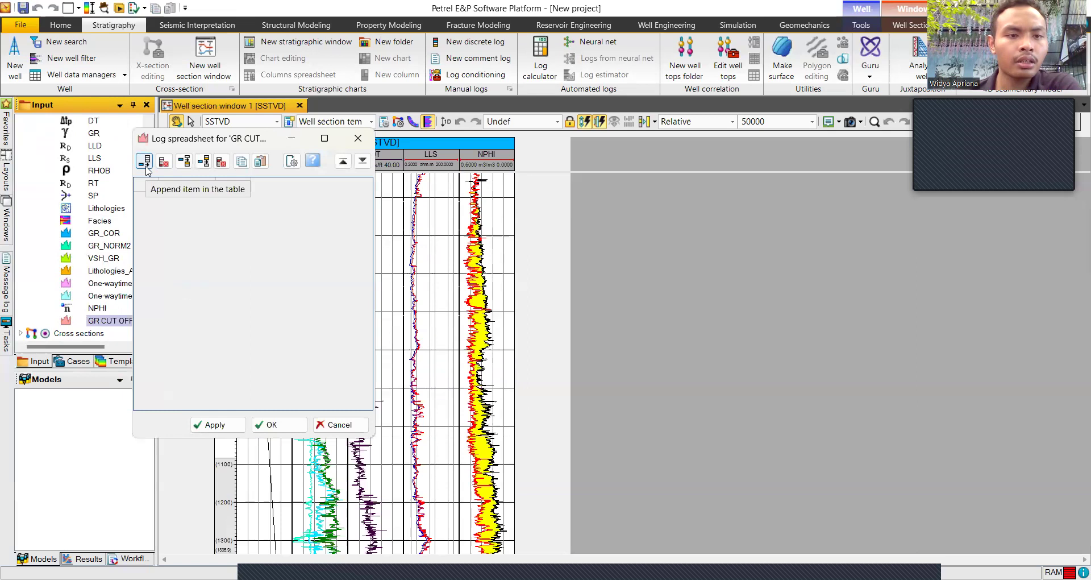
left_click(145, 162)
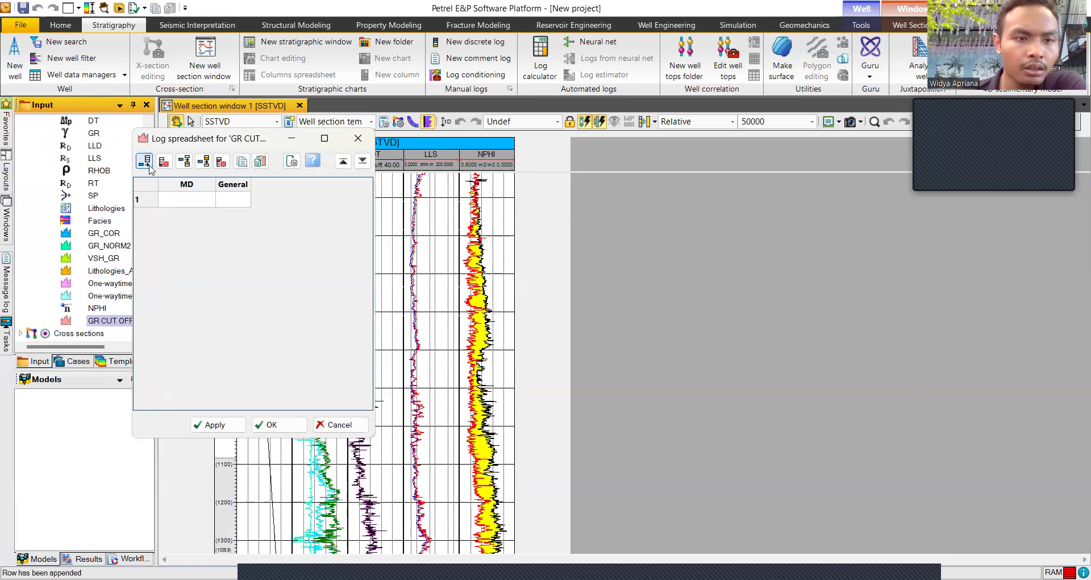
left_click(147, 164)
left_click(194, 204)
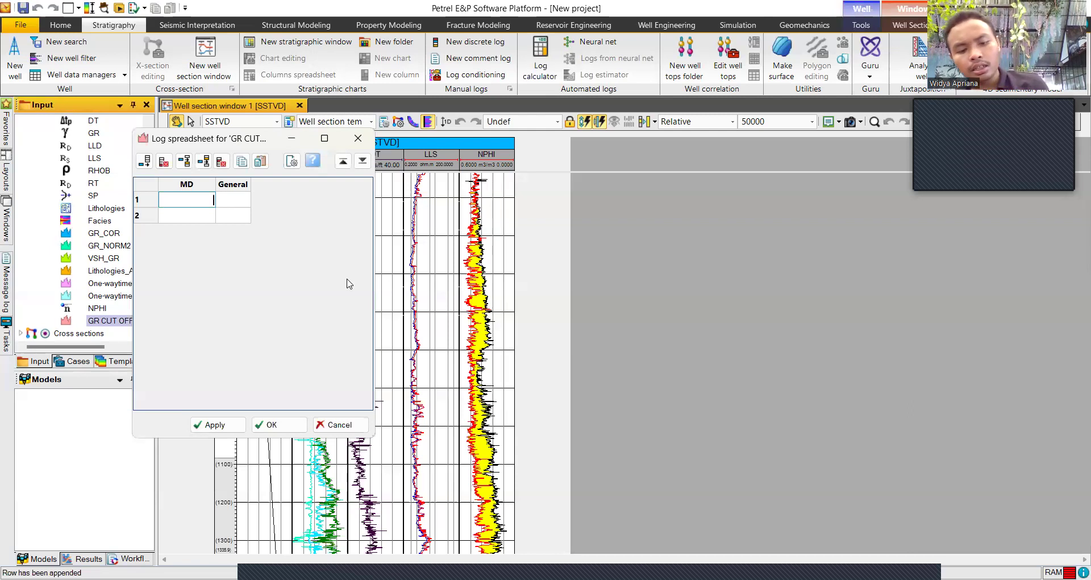
type("360")
left_click(187, 216)
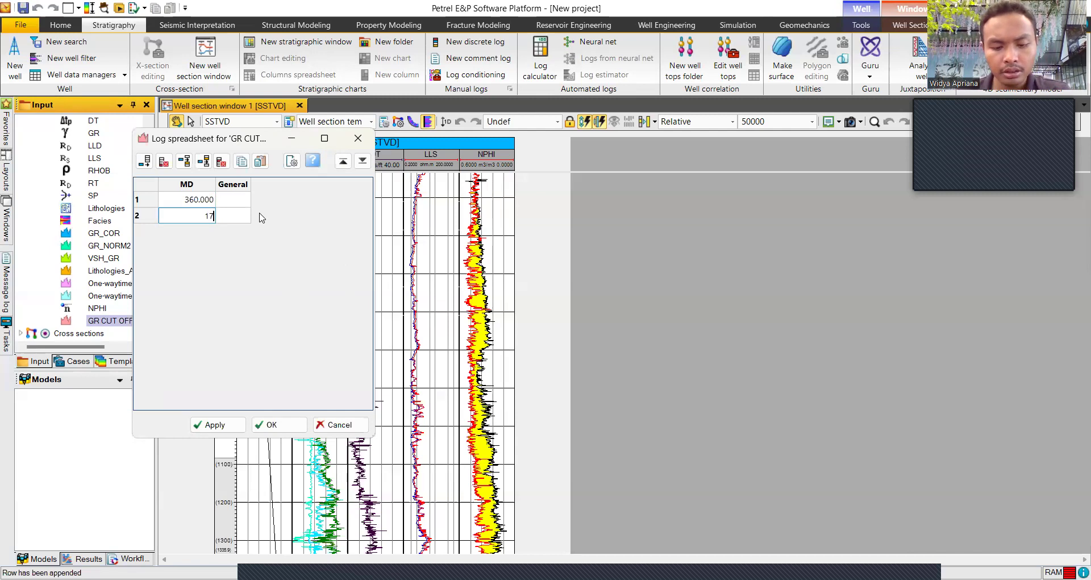
type("1786")
Step: Set the General value to 75 in both GR CUT OFF rows, apply it and close the log spreadsheet
left_click(240, 203)
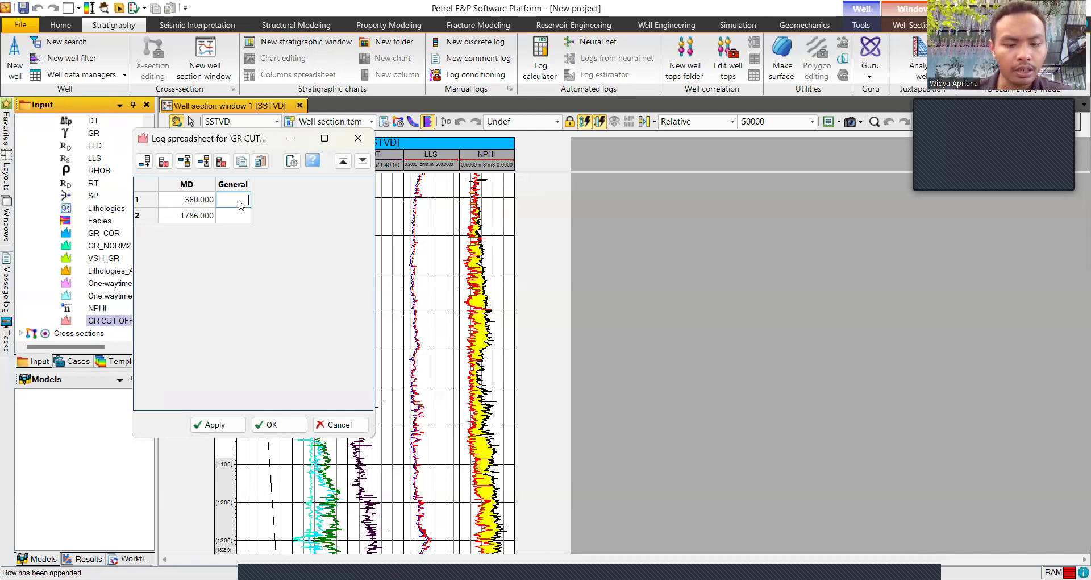
type("75")
left_click(242, 220)
type("75")
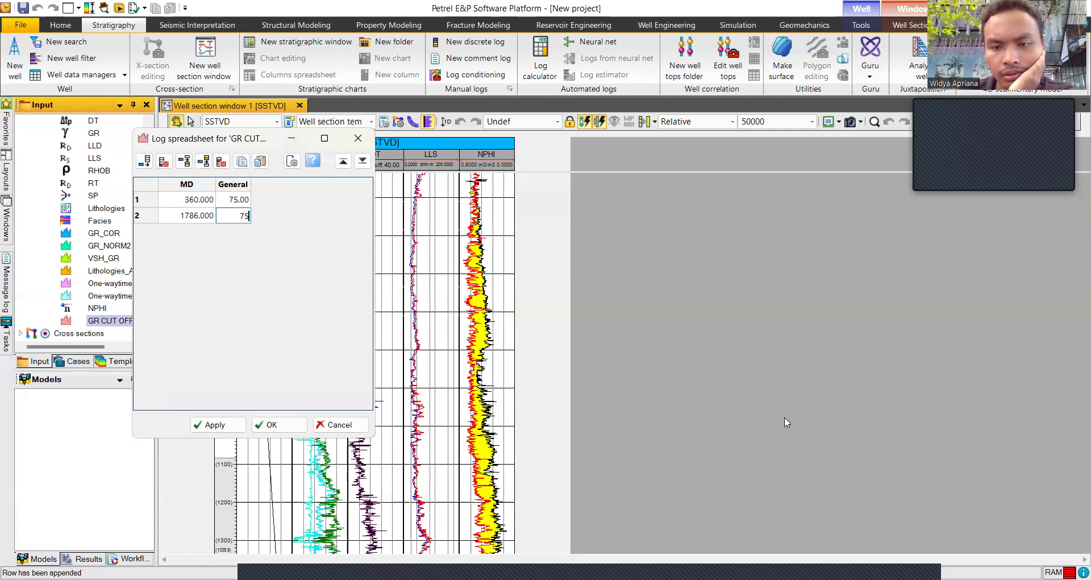
left_click_drag(273, 138, 799, 136)
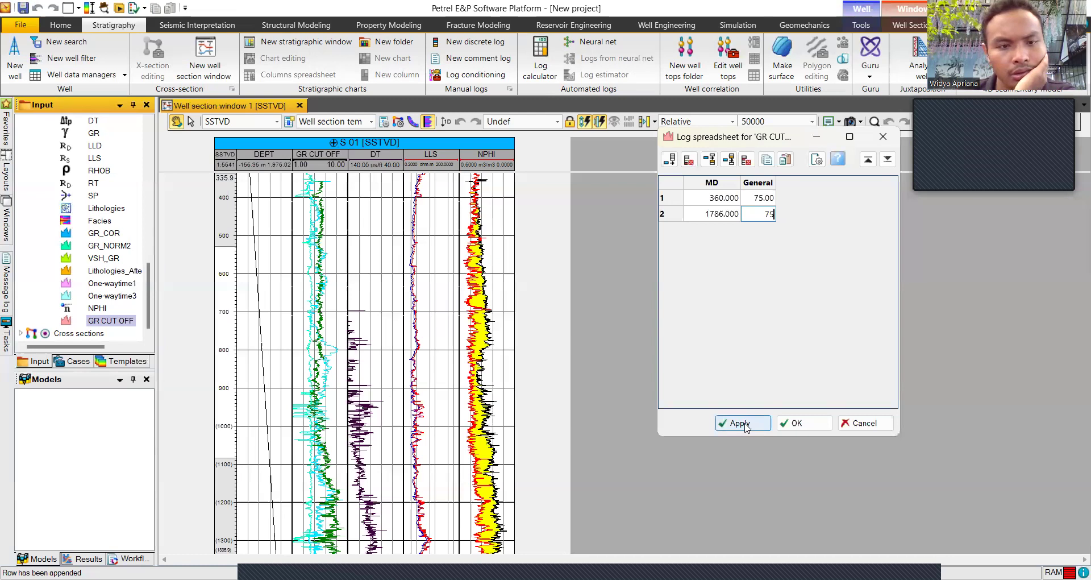
left_click(742, 423)
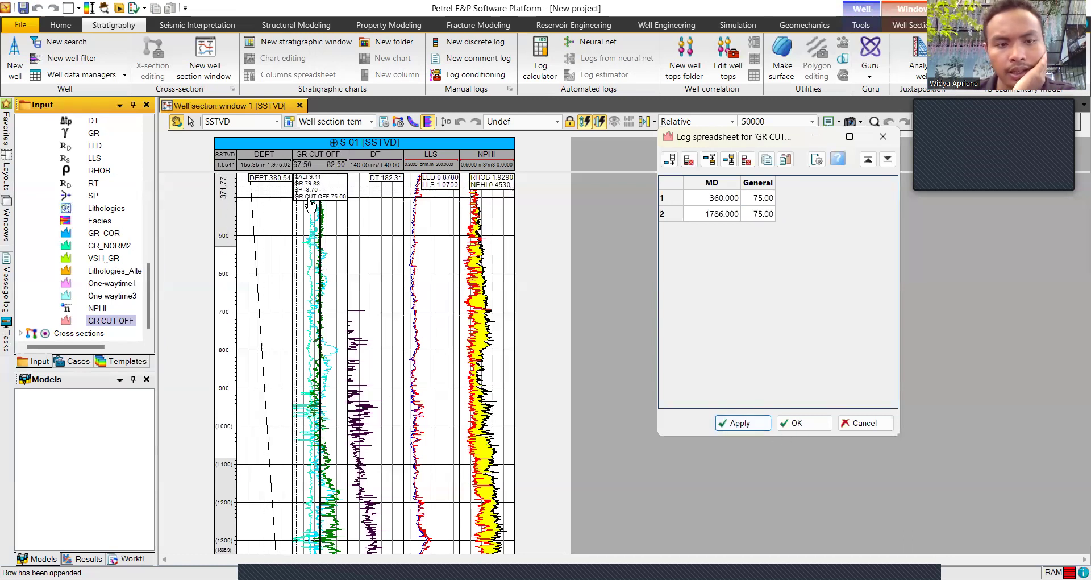
left_click(821, 426)
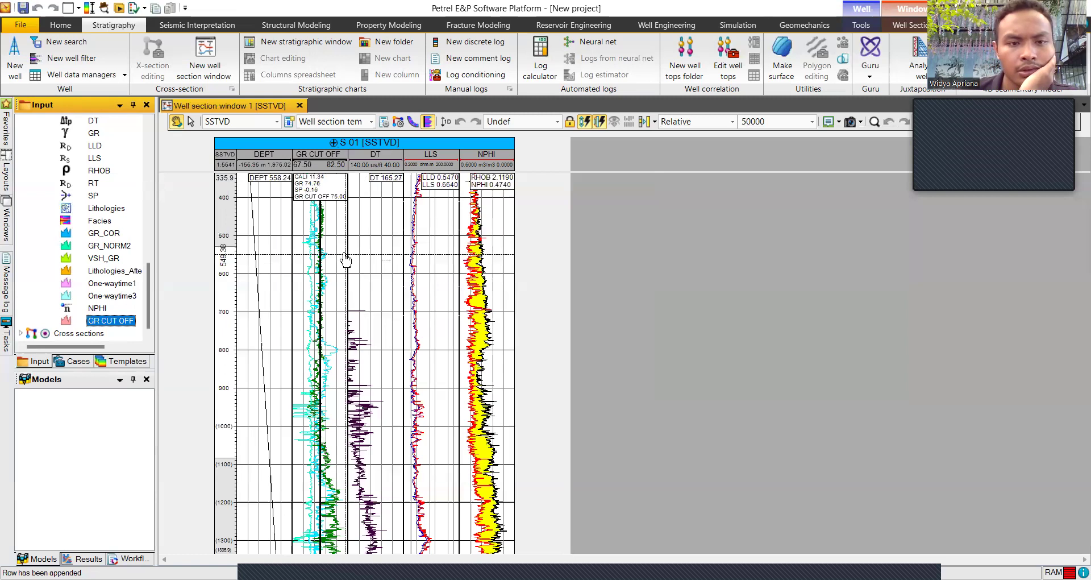
Step: Hide the CALI and SP global logs so the GR track shows only GR and GR CUT OFF
scroll(345, 260, "up", 5)
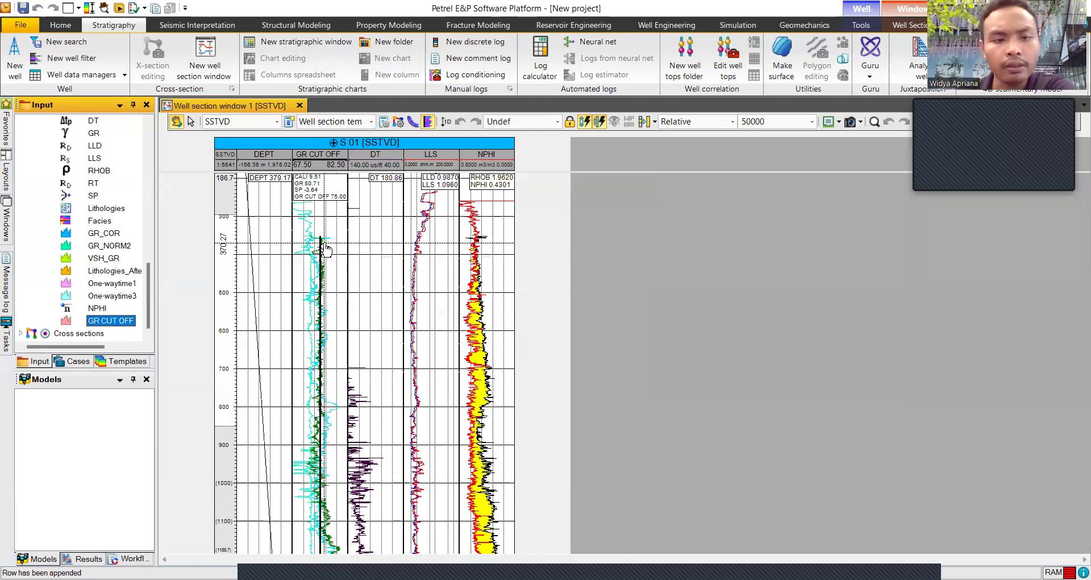
left_click_drag(150, 275, 169, 141)
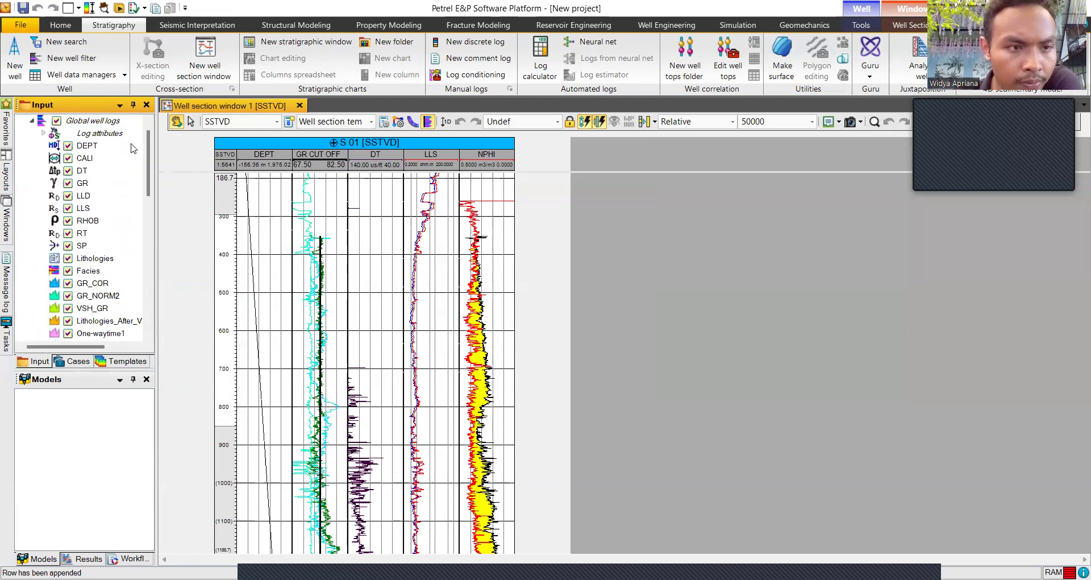
left_click(68, 159)
scroll(86, 212, "down", 1)
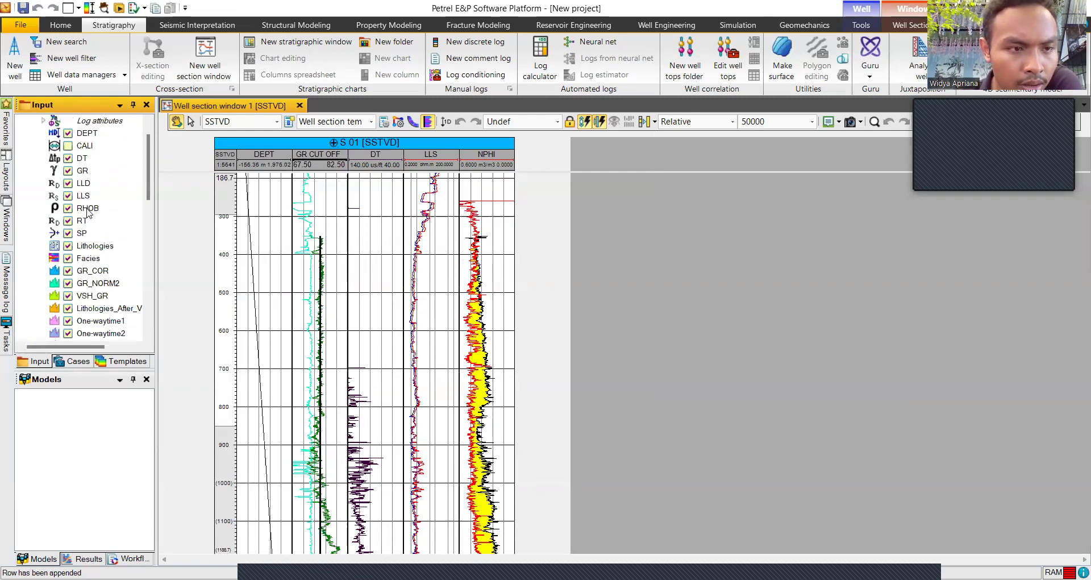
left_click(68, 233)
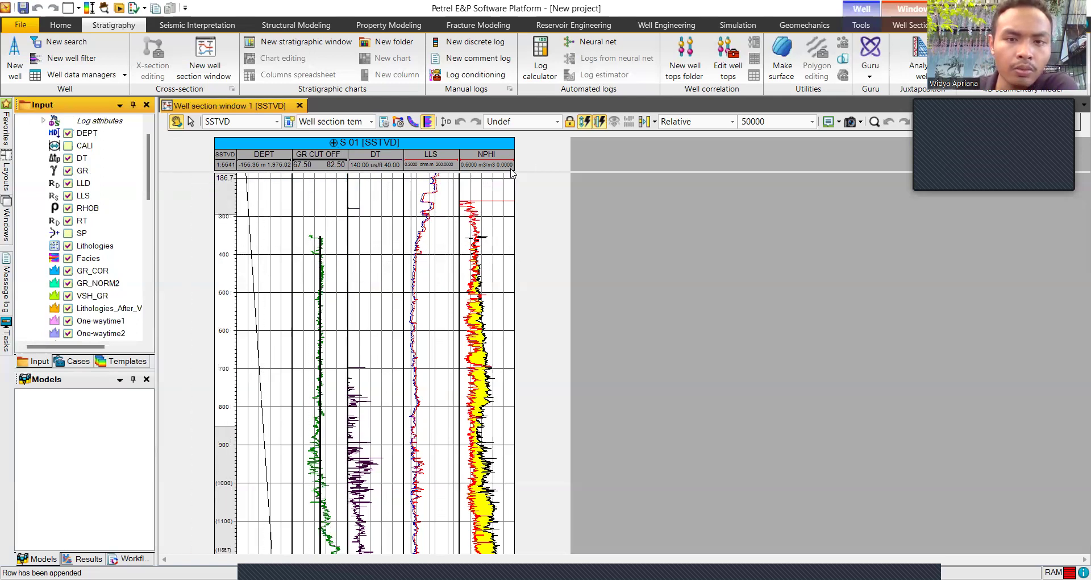
Step: Insert a new discrete global well log under Global well logs
scroll(147, 157, "up", 1)
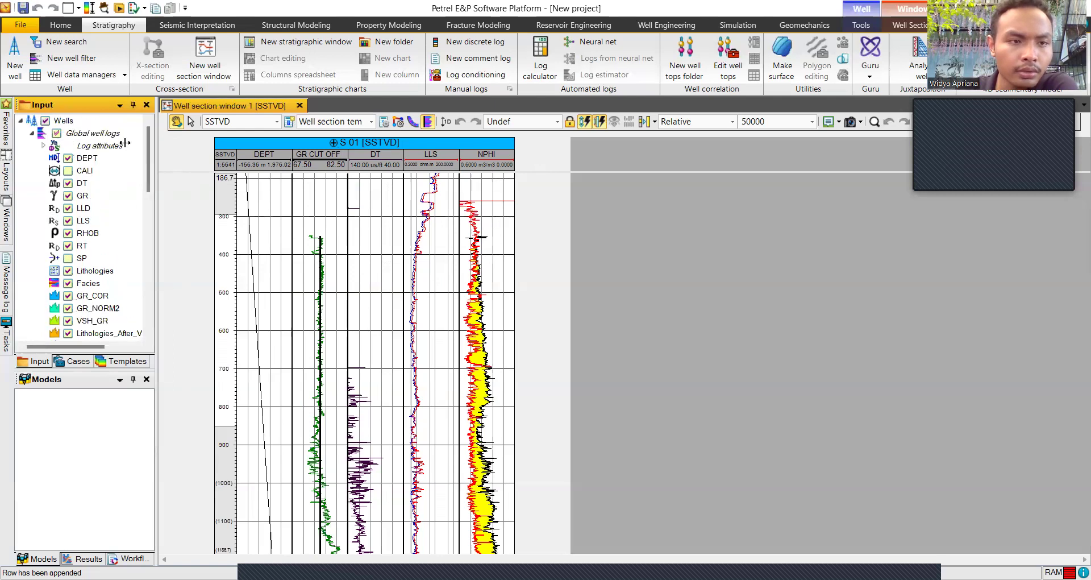
left_click(98, 137)
right_click(99, 139)
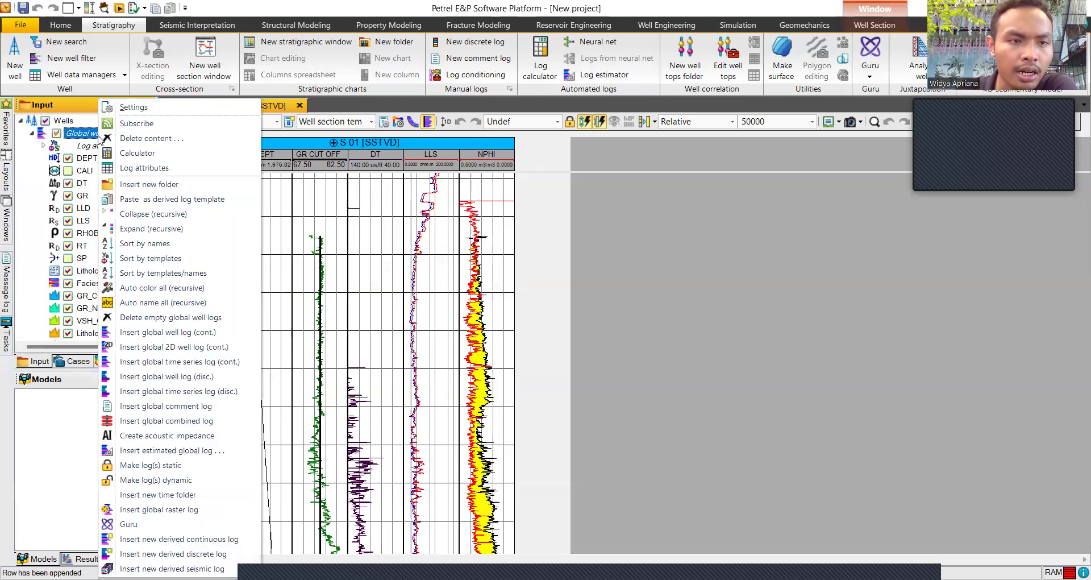
left_click(200, 380)
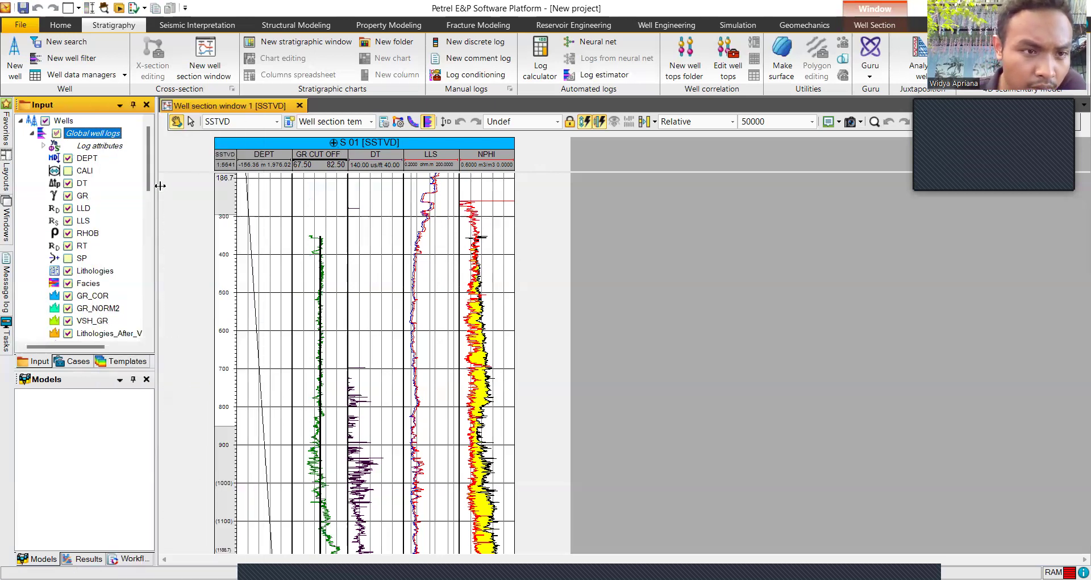
Step: In the new discrete log's settings, name it LITHOLOGI and set its template to Facies
left_click_drag(147, 181, 105, 241)
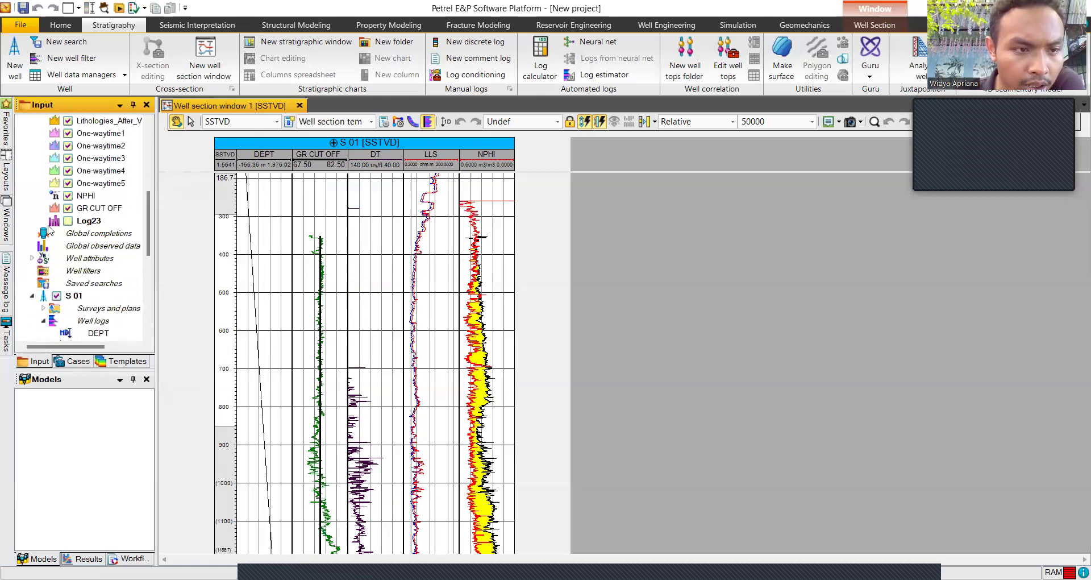
left_click(86, 221)
right_click(86, 222)
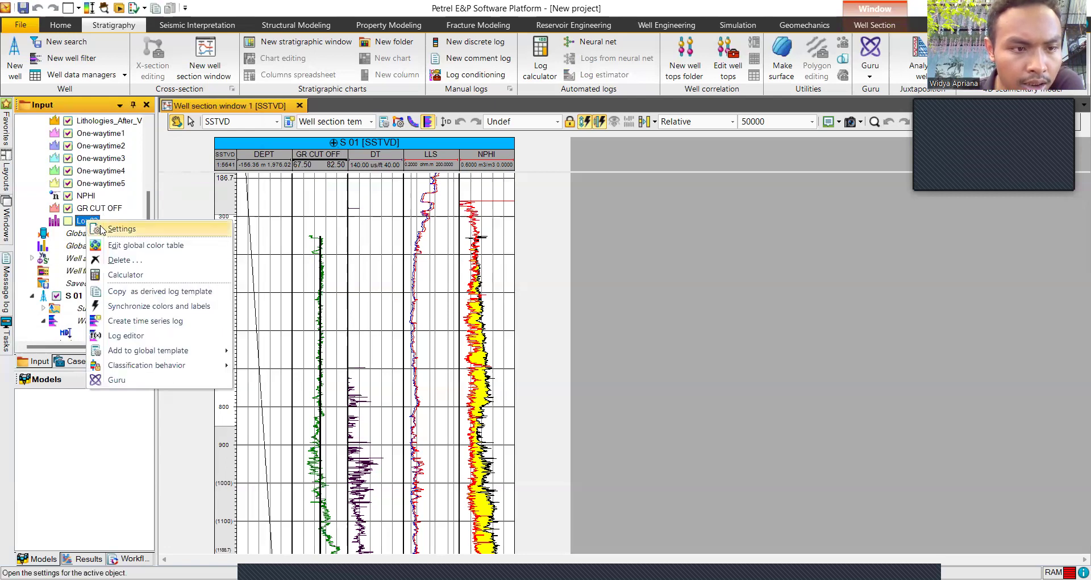
left_click(99, 226)
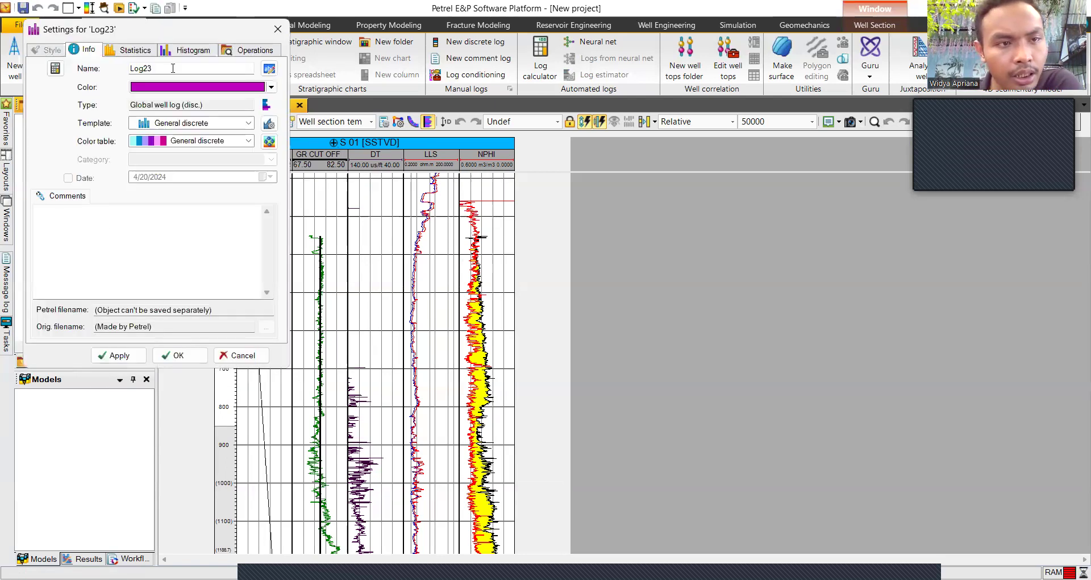
key("BackSpace")
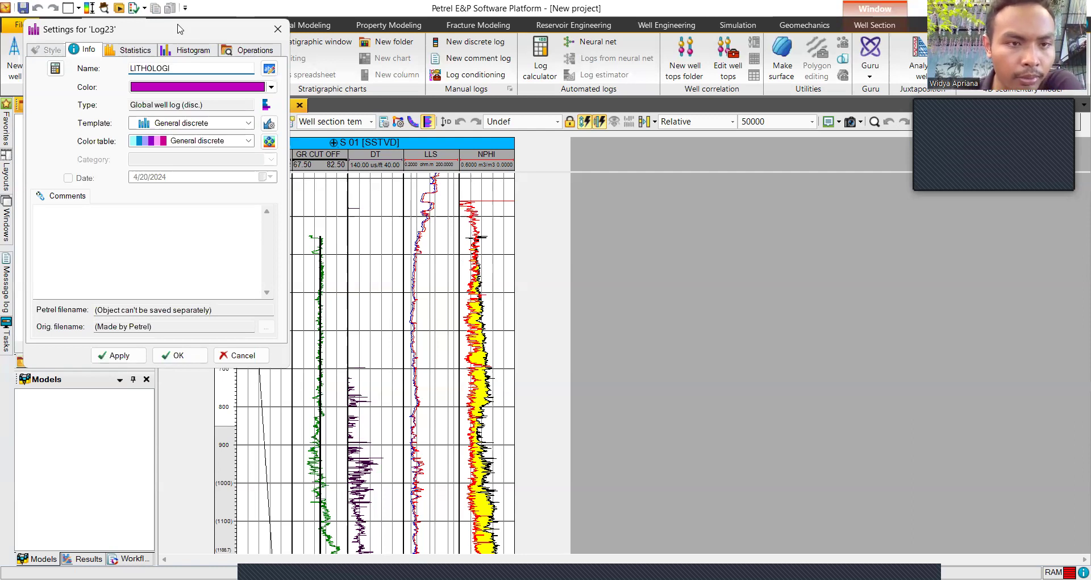
left_click(249, 123)
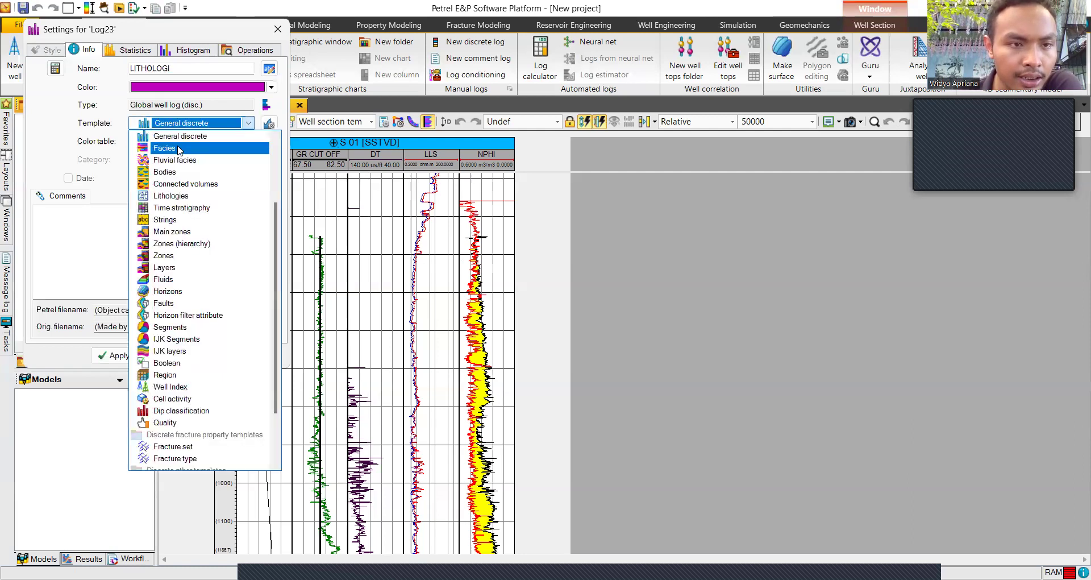
left_click(178, 149)
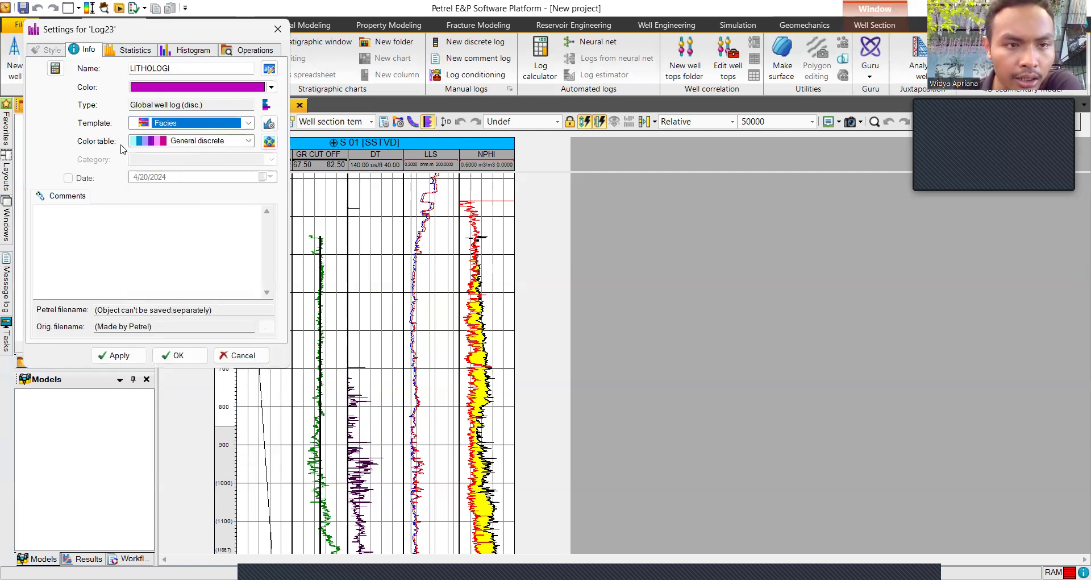
Step: Set the LITHOLOGI log's color table to Cell activity
left_click(249, 141)
left_click(249, 143)
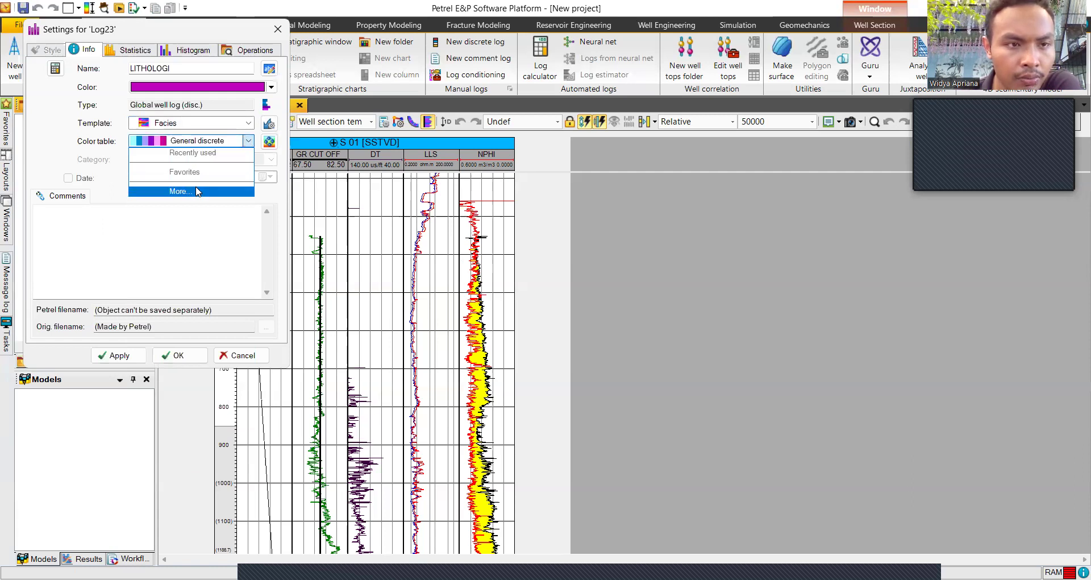
left_click(197, 192)
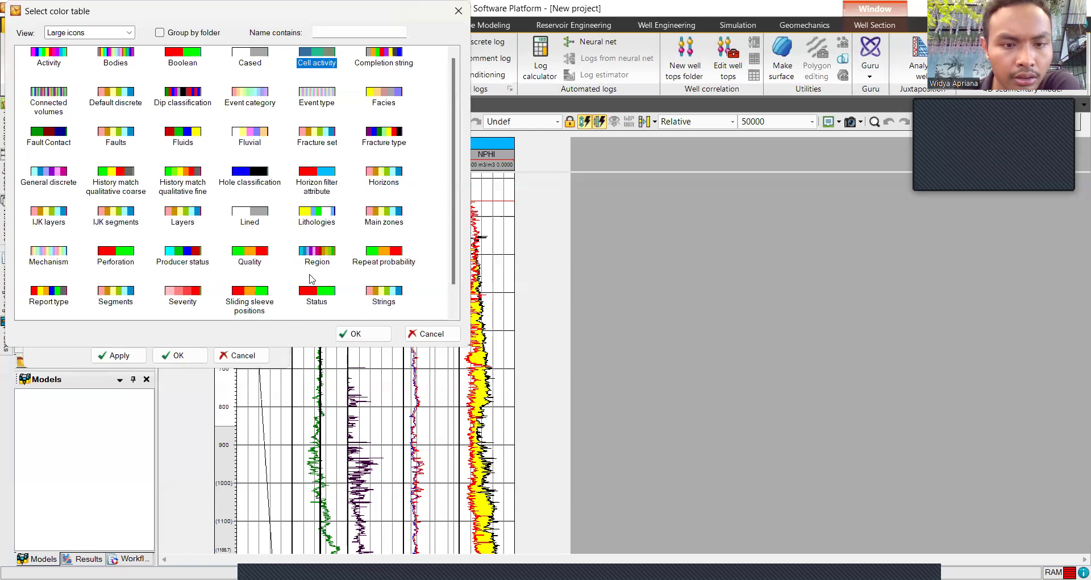
left_click(340, 332)
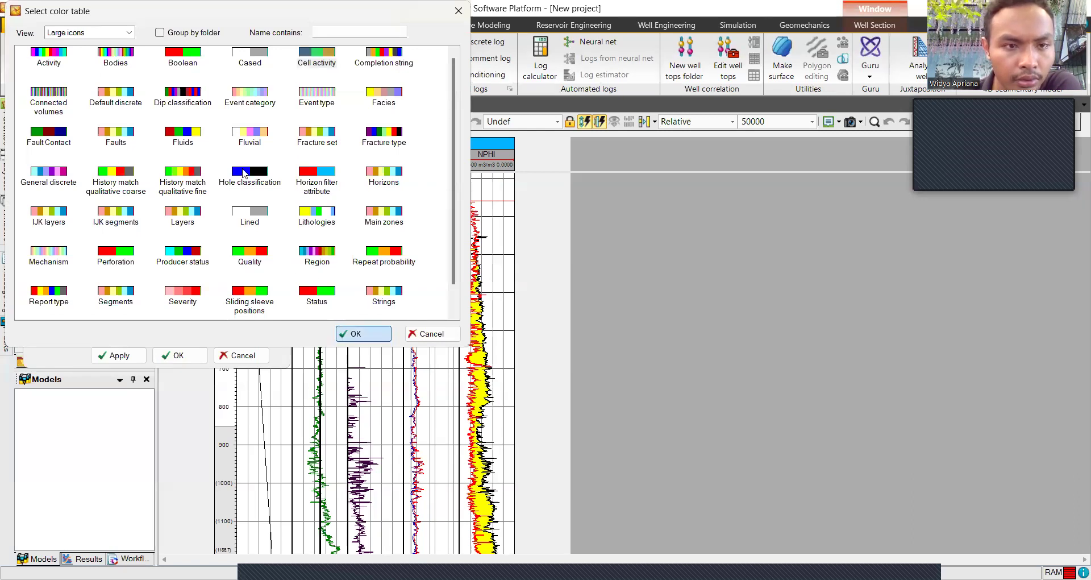
left_click(349, 333)
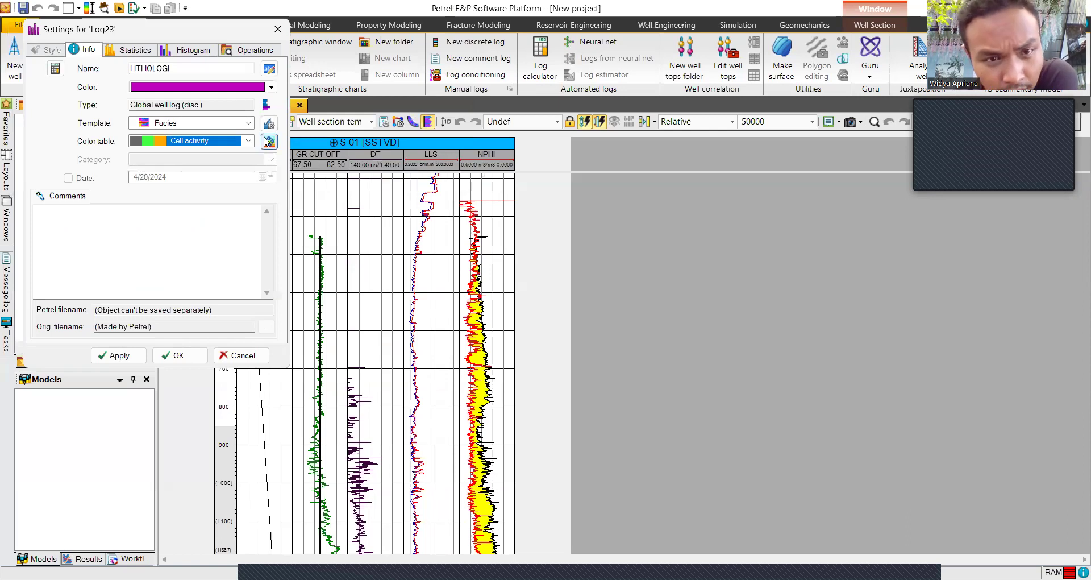
Step: Open the Cell activity color table's color settings and set the background of code 0 to yellow
left_click(272, 142)
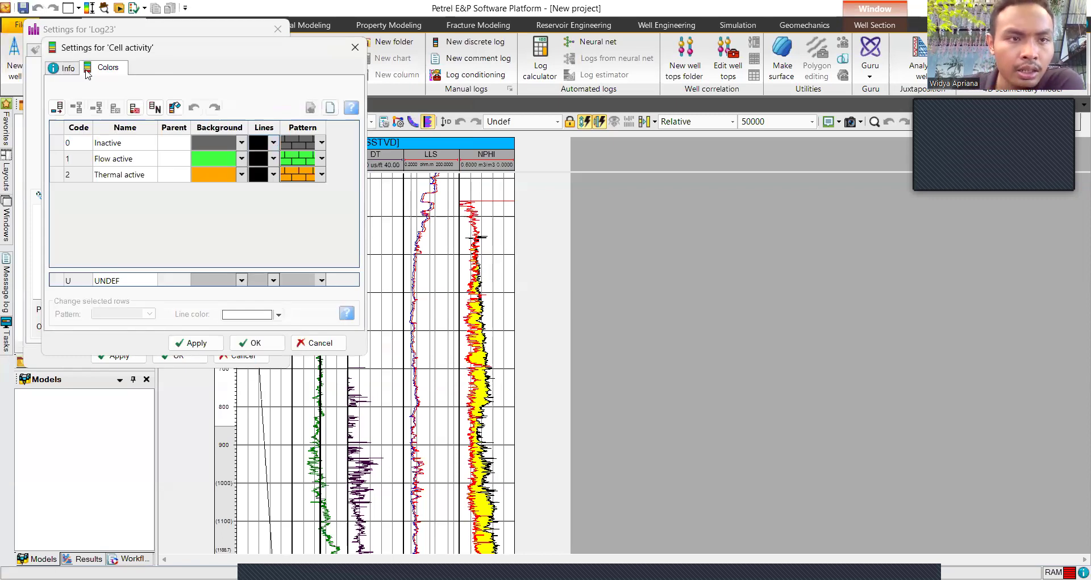
left_click_drag(177, 52, 641, 148)
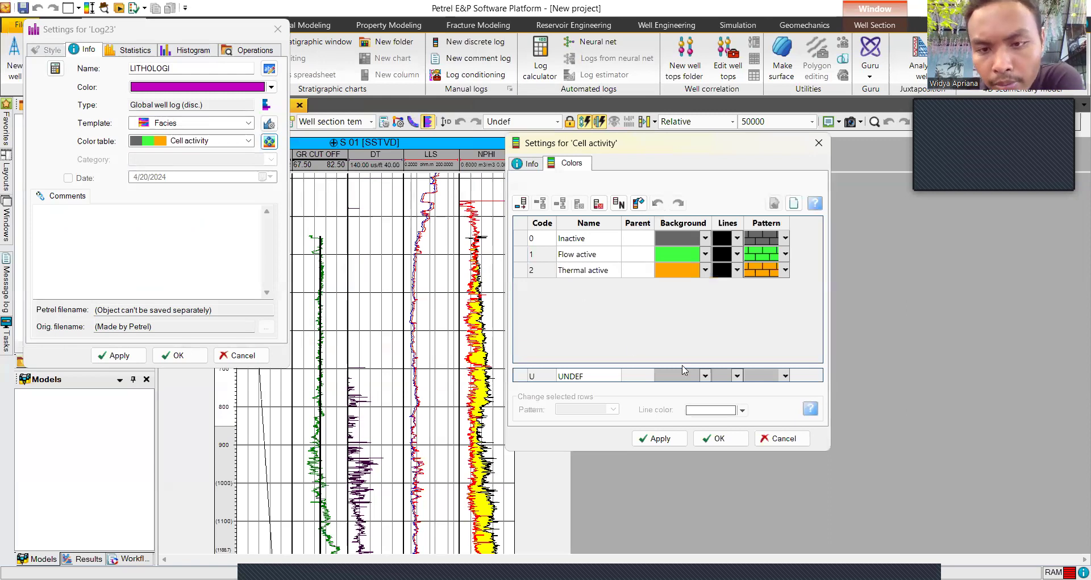
left_click(706, 240)
left_click(706, 238)
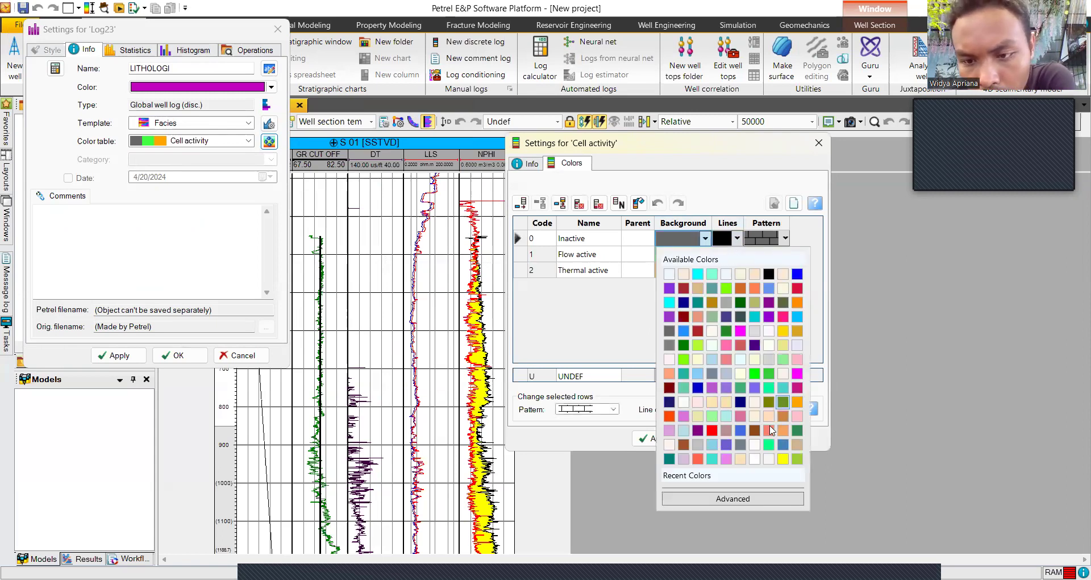
left_click(783, 459)
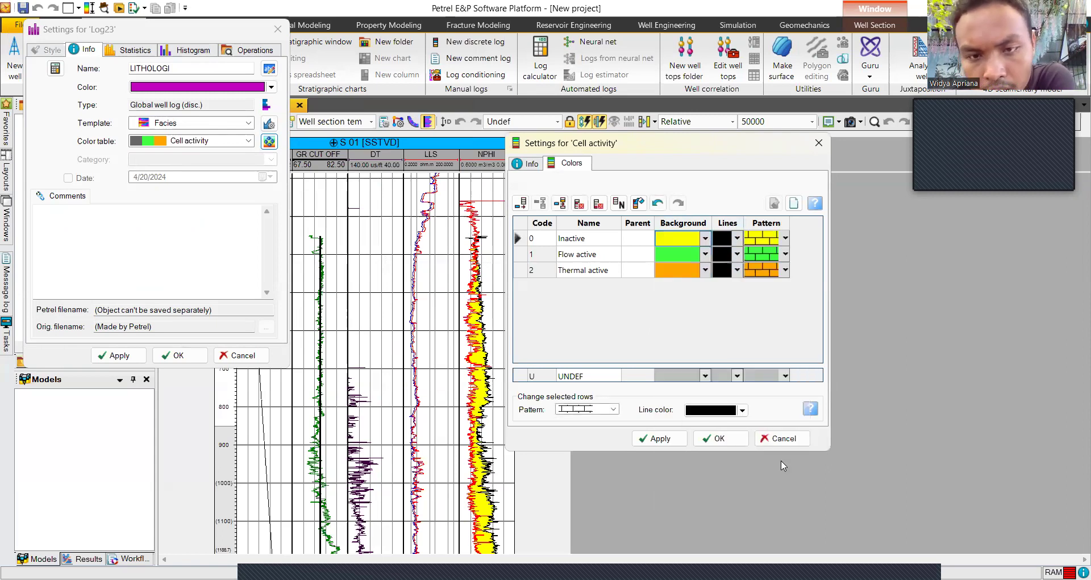
Step: Rename code 0 in the Cell activity color table as Sandstone
left_click(591, 242)
left_click(592, 243)
type("s")
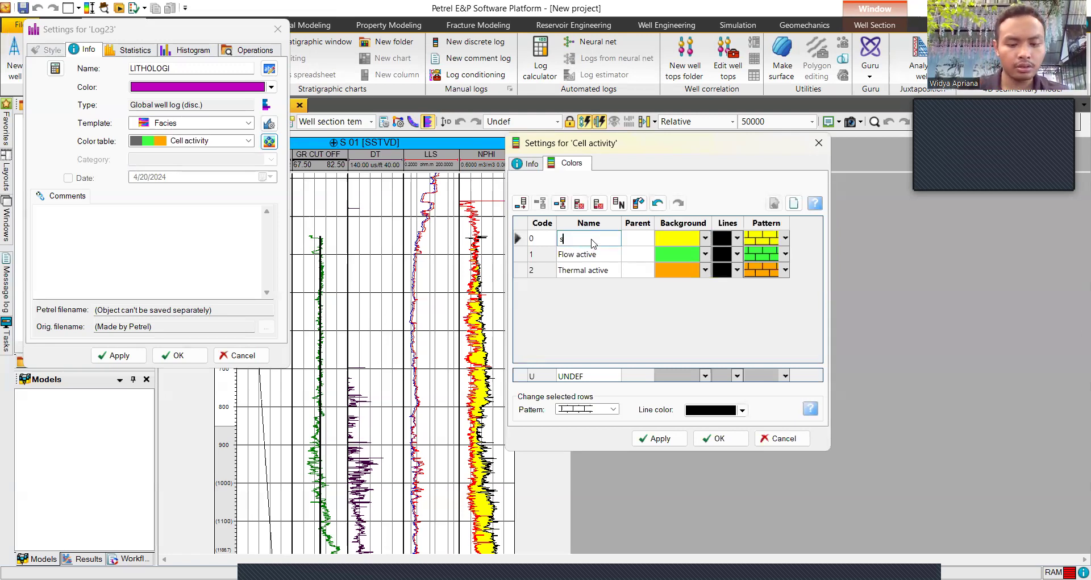
type("ANDS")
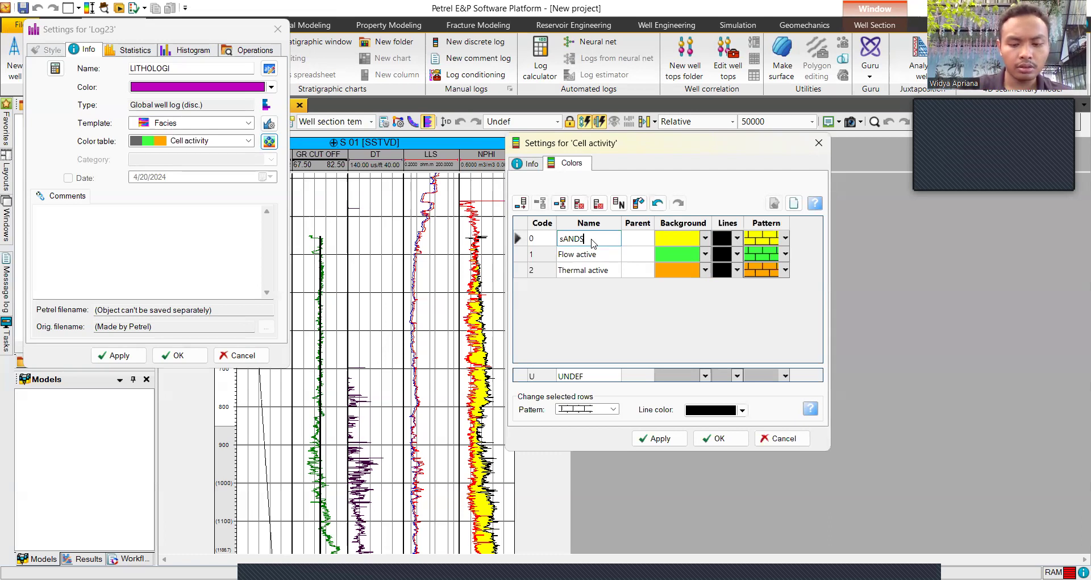
type("TONE")
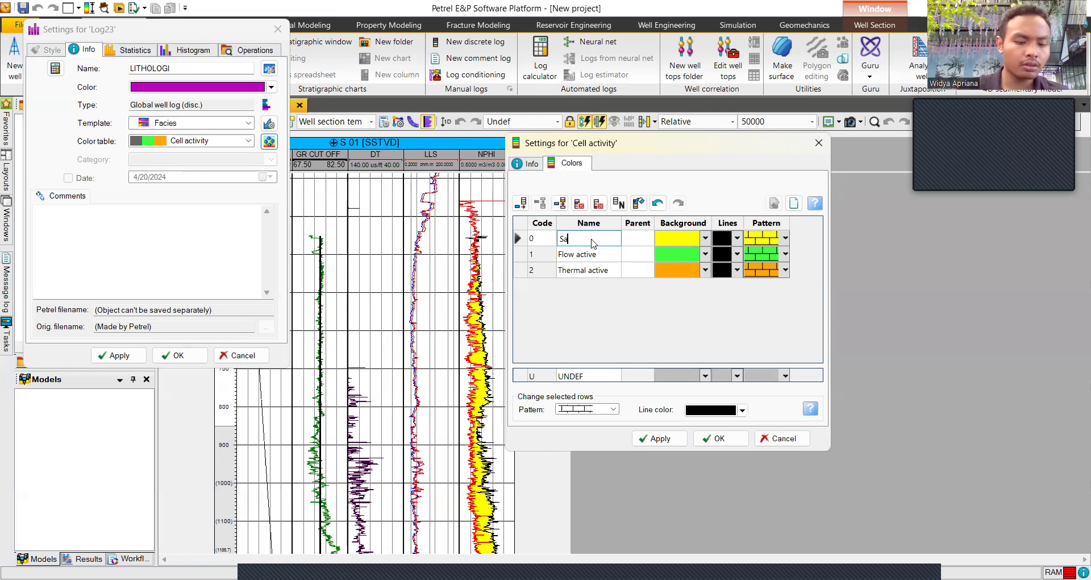
type("ndstone")
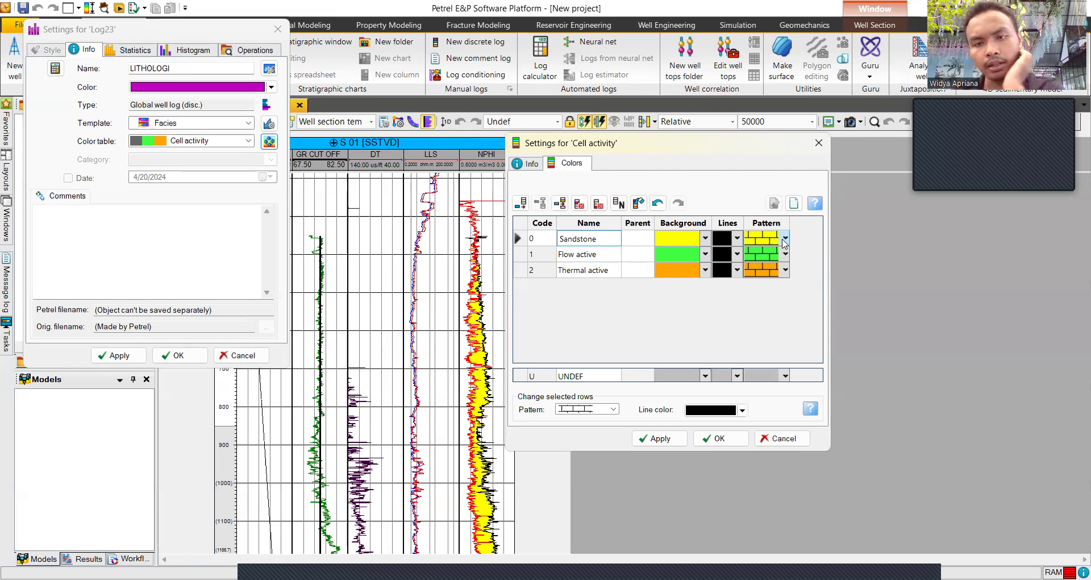
Step: Set the Sandstone row's pattern to the blank fill
left_click(784, 239)
left_click(784, 239)
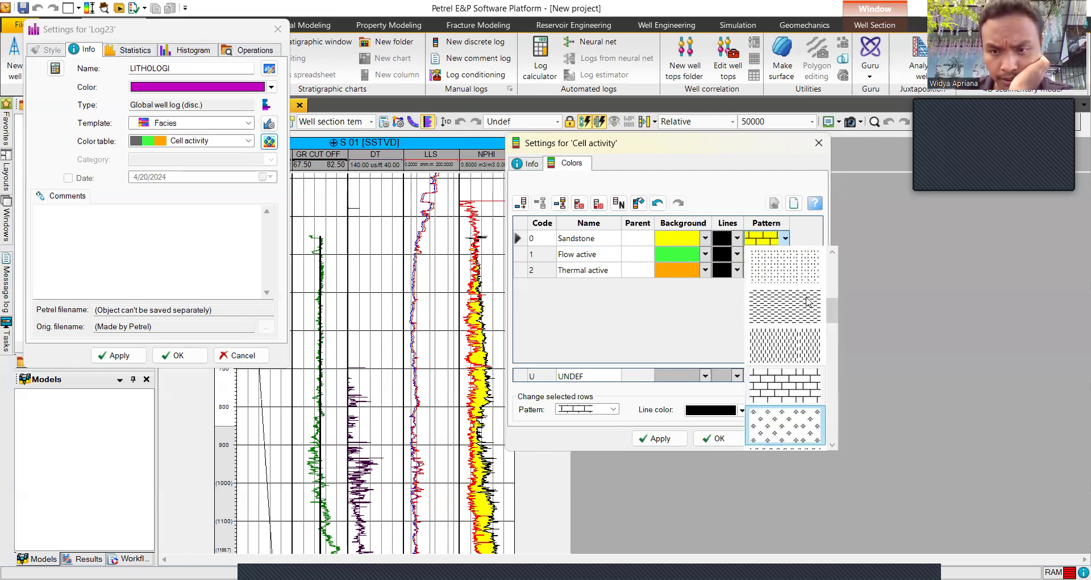
left_click_drag(834, 309, 833, 257)
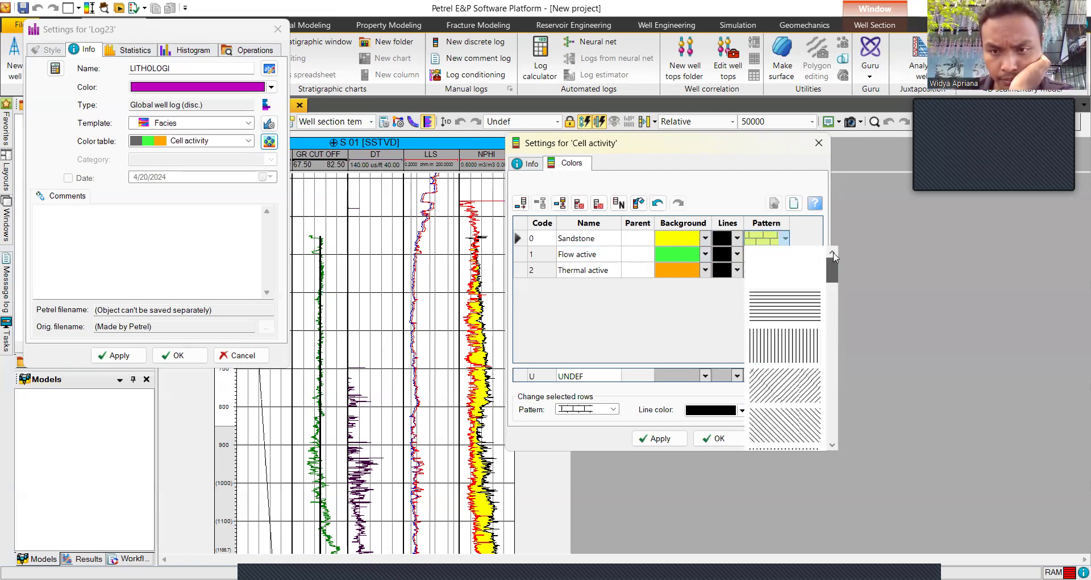
left_click(805, 272)
Step: Rename code 1 as Shale and set its background color to dark sea green
left_click(607, 259)
left_click(607, 259)
key("BackSpace")
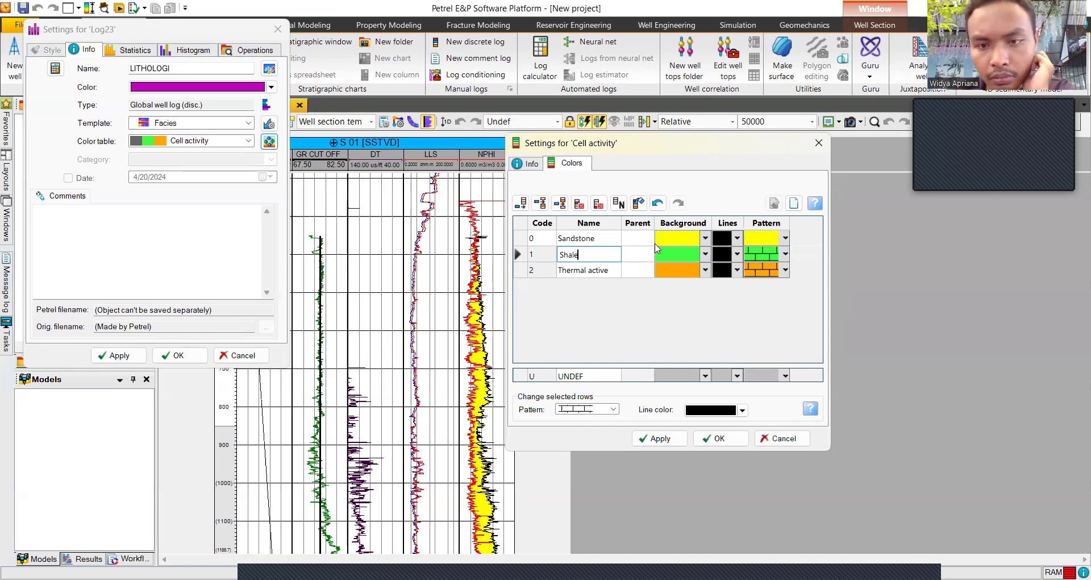
left_click(707, 256)
left_click(707, 256)
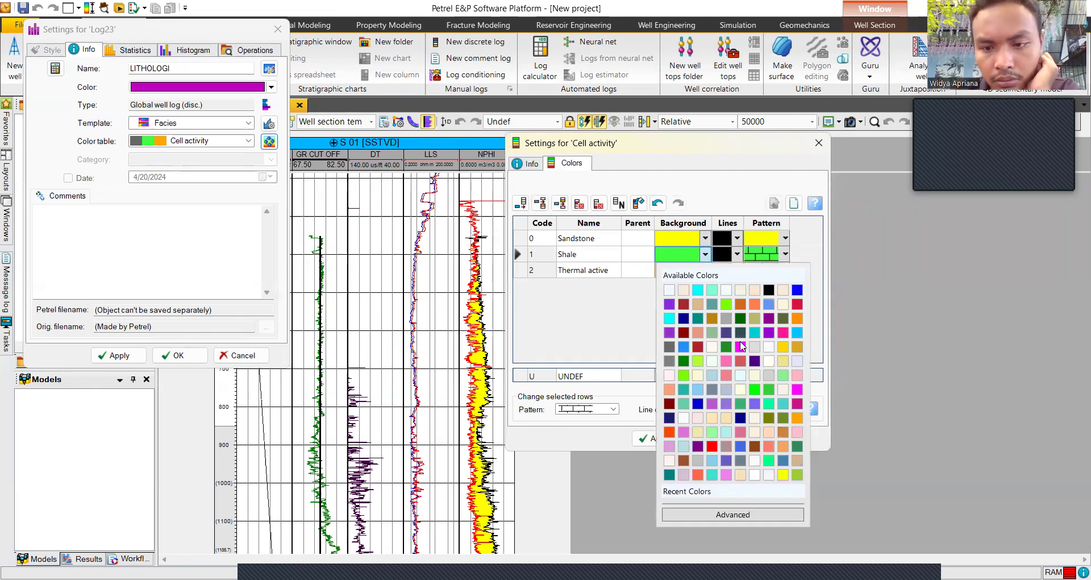
left_click(798, 446)
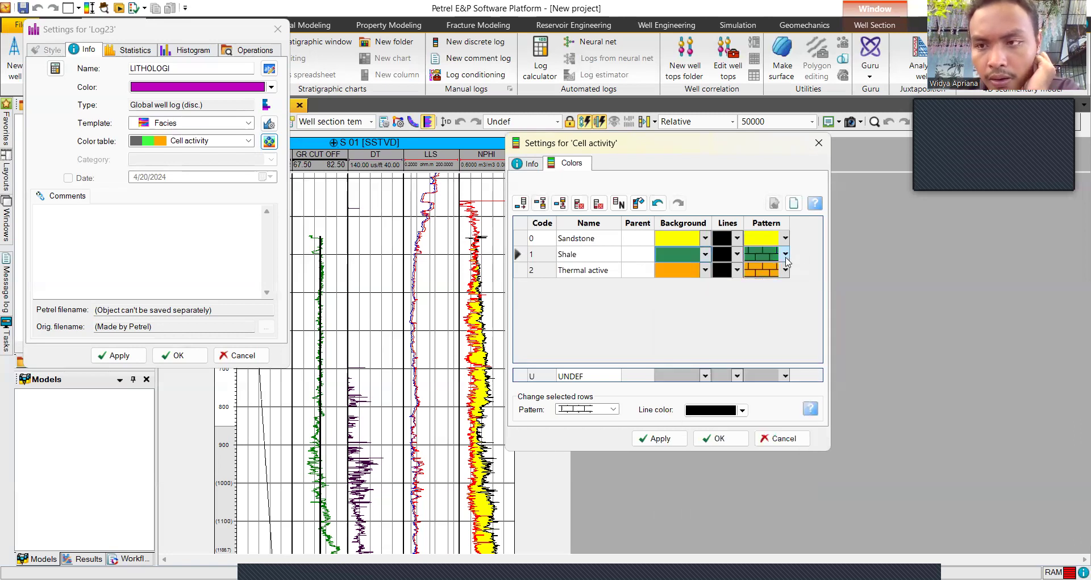
Step: Set the Shale row's pattern to the blank fill
left_click(788, 262)
scroll(789, 327, "up", 3)
scroll(786, 302, "up", 2)
left_click(786, 294)
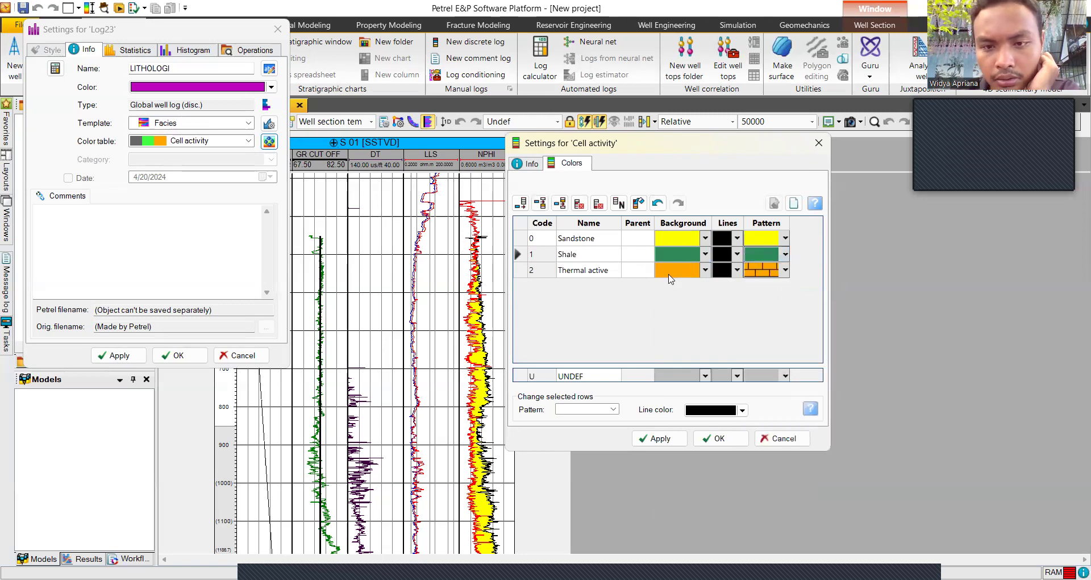
Step: Set the background of code 2 to cyan and its pattern to the blank fill
left_click(707, 272)
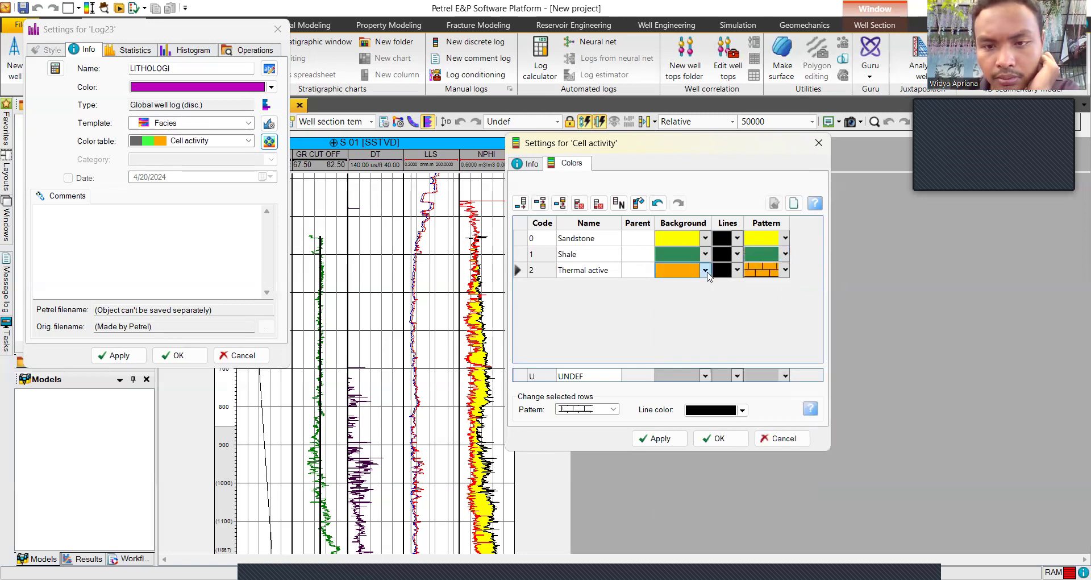
left_click(707, 271)
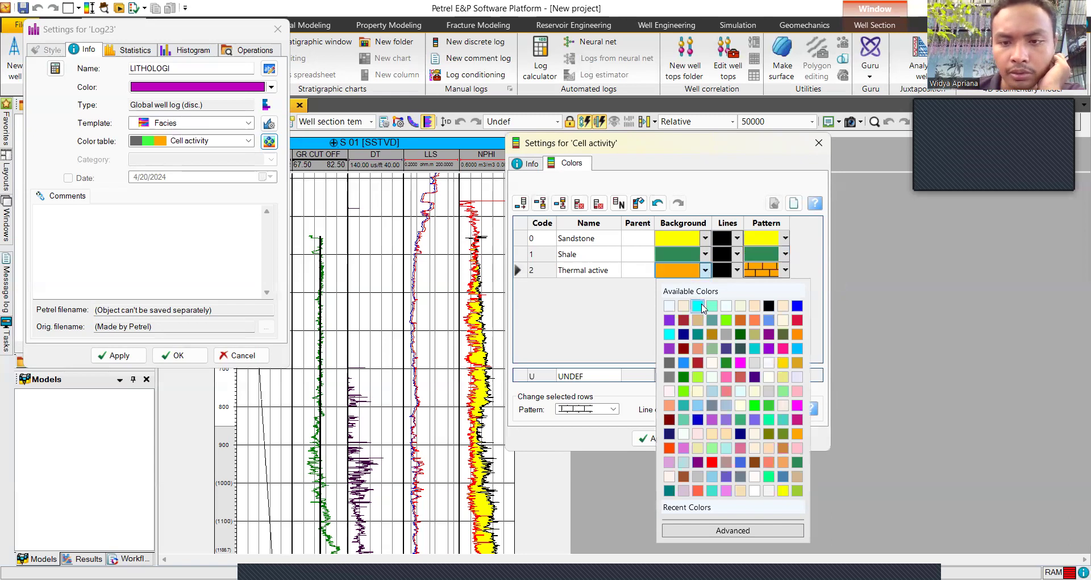
left_click(704, 306)
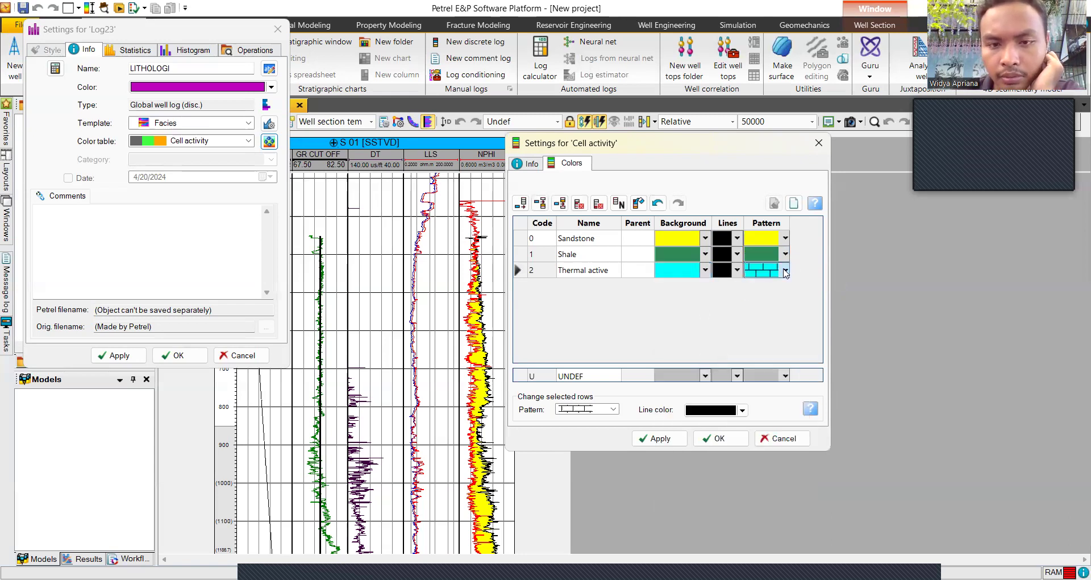
left_click(785, 271)
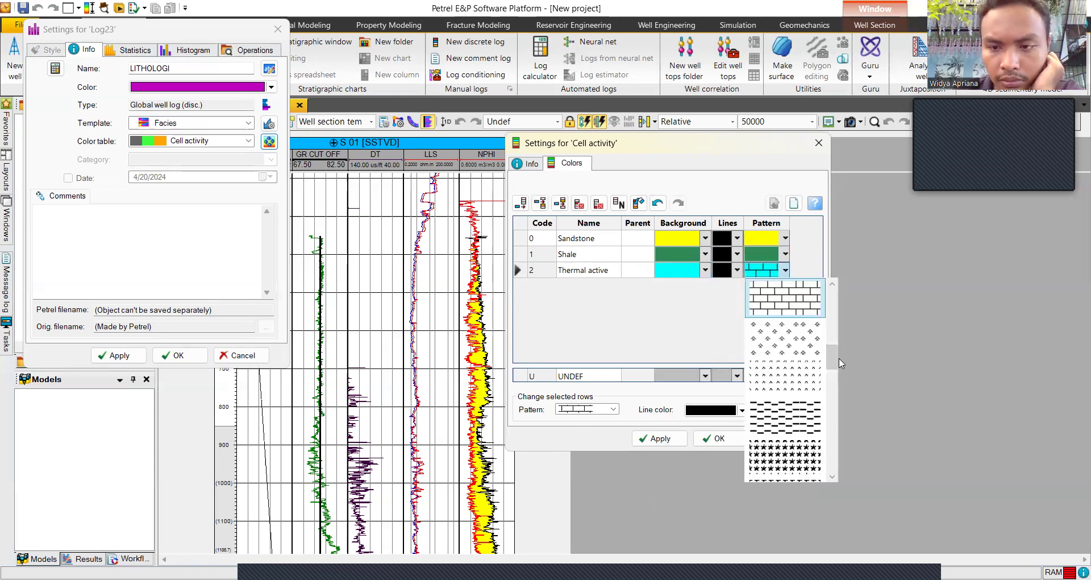
left_click_drag(831, 345, 831, 299)
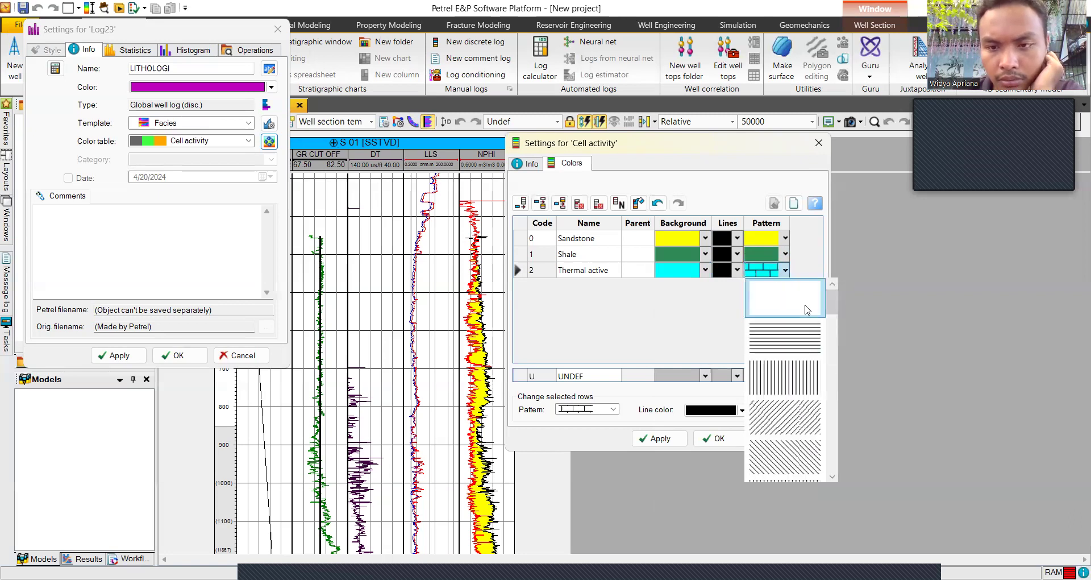
left_click(804, 307)
Step: Replace the name of code 2, Thermal active, with Limestonee
left_click(583, 273)
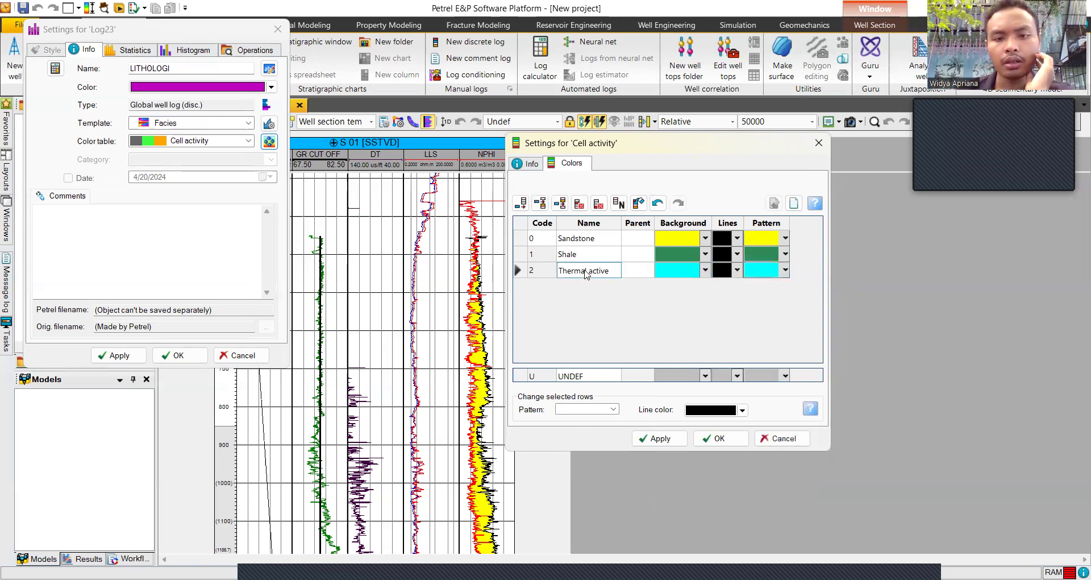
left_click(608, 274)
left_click(609, 272)
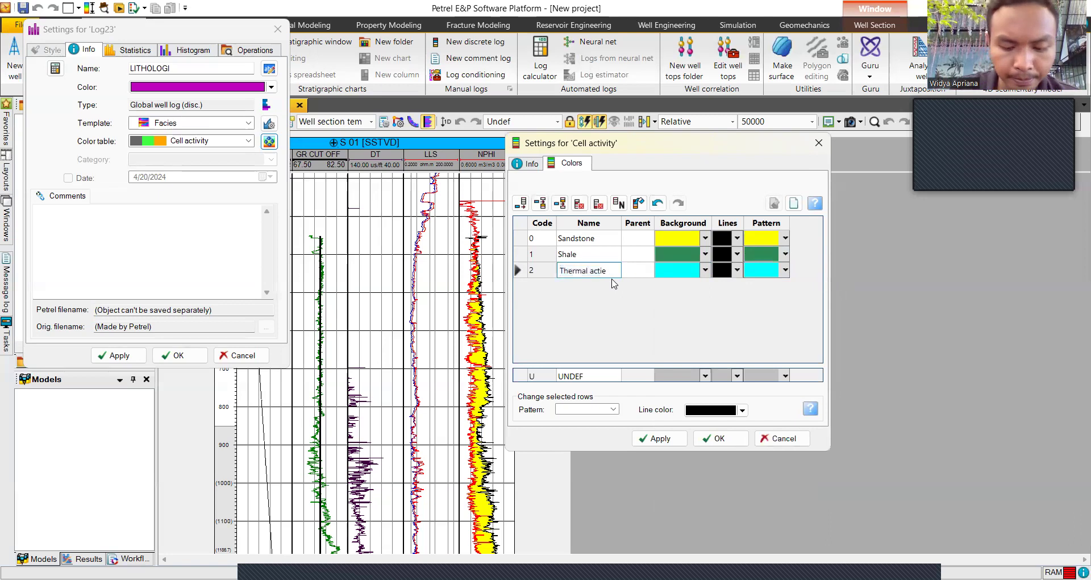
type("Limestonee")
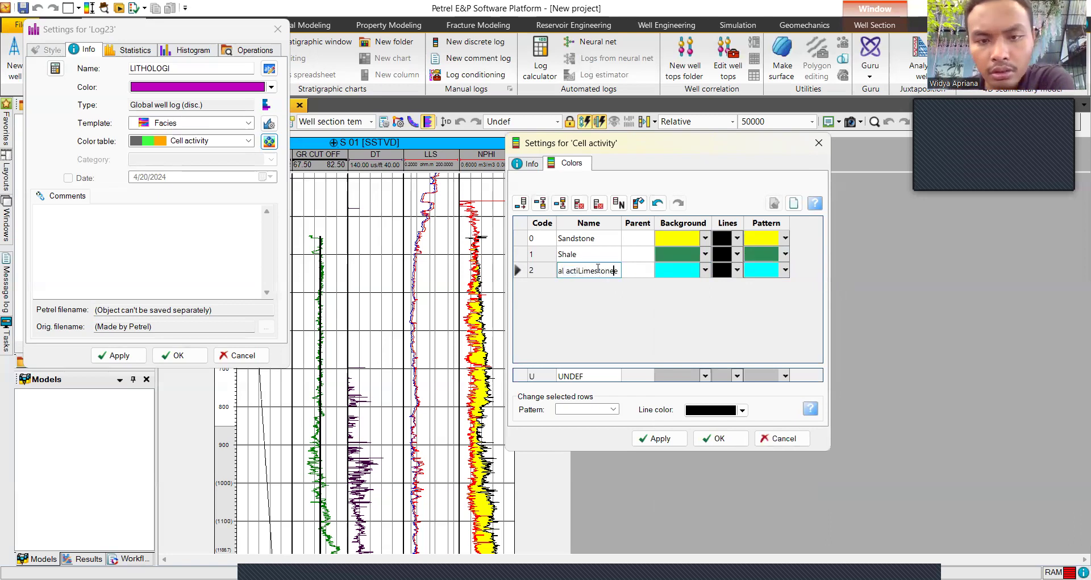
key("shift+Home")
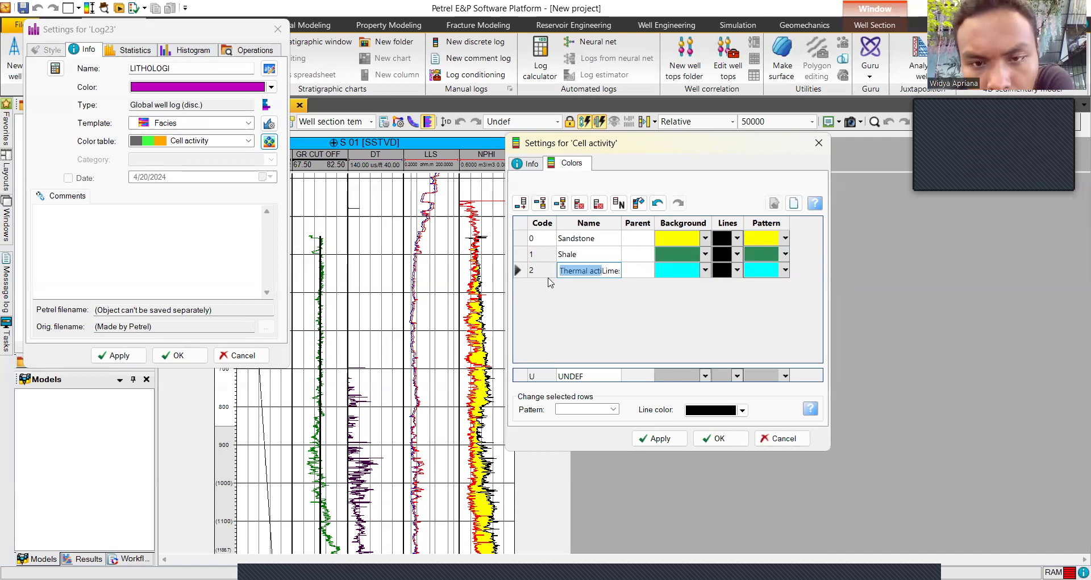
key("BackSpace")
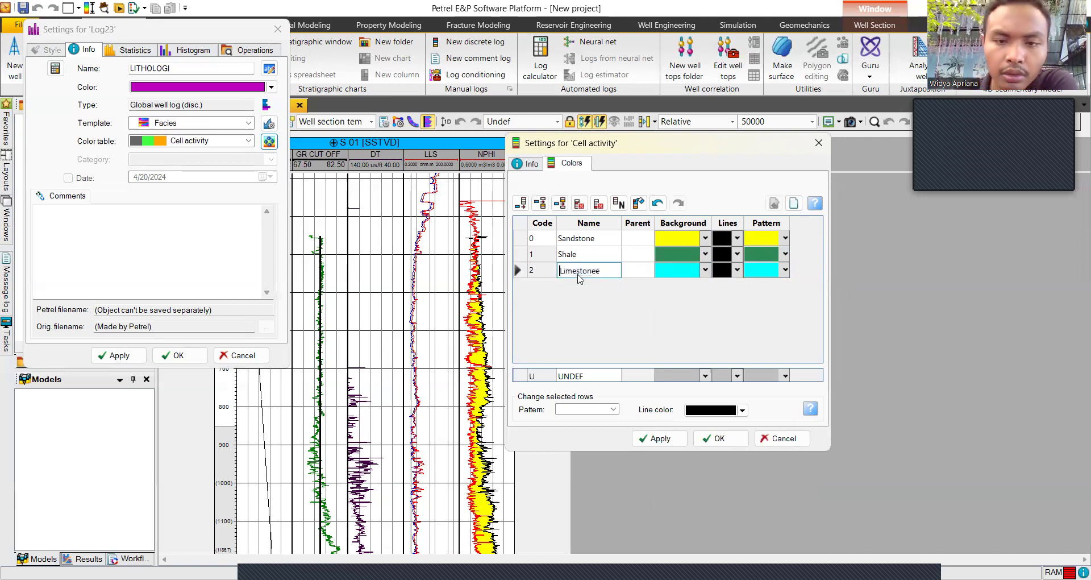
Step: Apply and close the Cell activity color table settings and the LITHOLOGI log settings
left_click(662, 441)
left_click(716, 441)
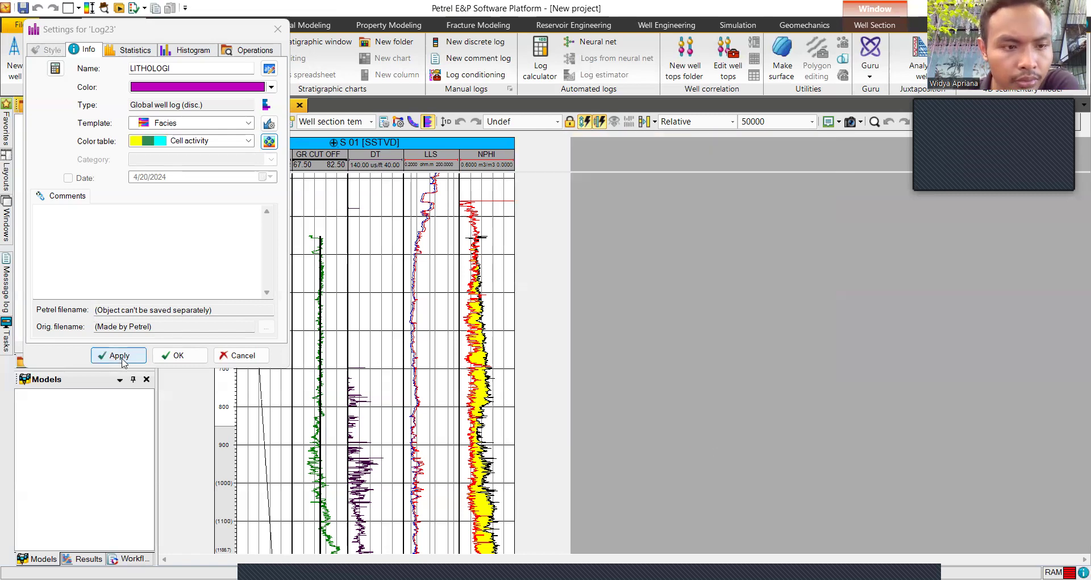
left_click(128, 360)
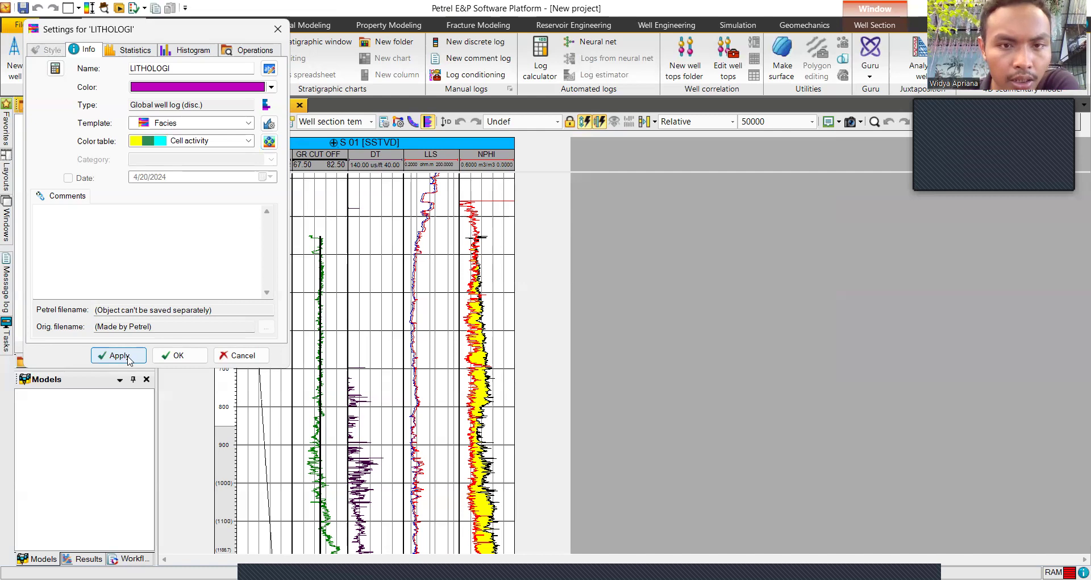
left_click(170, 359)
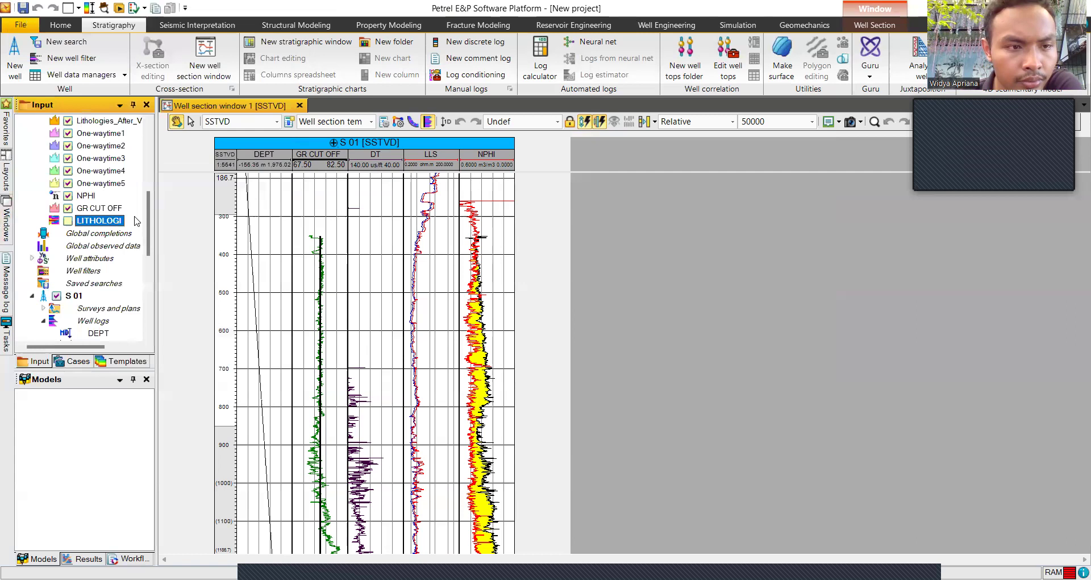
Step: Copy LITHOLOGI as a derived log template and add an empty LITHOLOGI log to well S 01
right_click(106, 220)
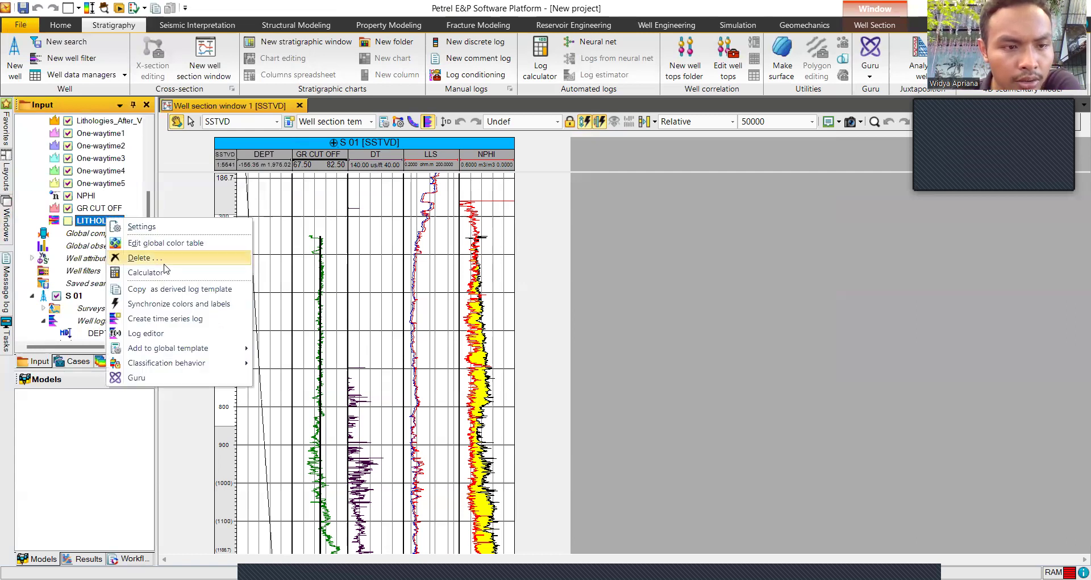
left_click(183, 290)
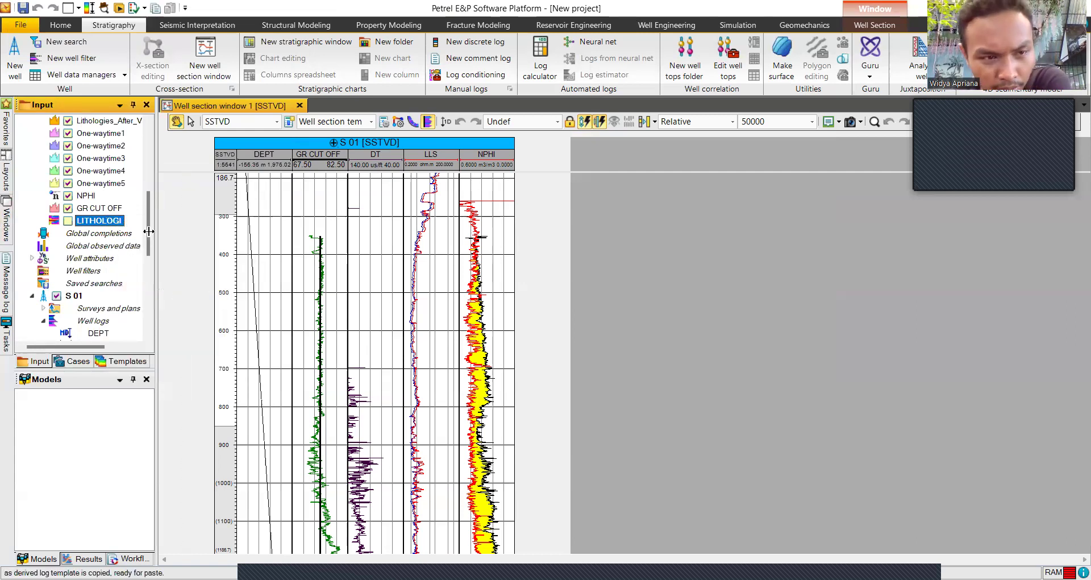
mouse_move(149, 227)
left_mouse_down()
mouse_move(139, 320)
mouse_move(159, 241)
left_mouse_up()
left_click(68, 234)
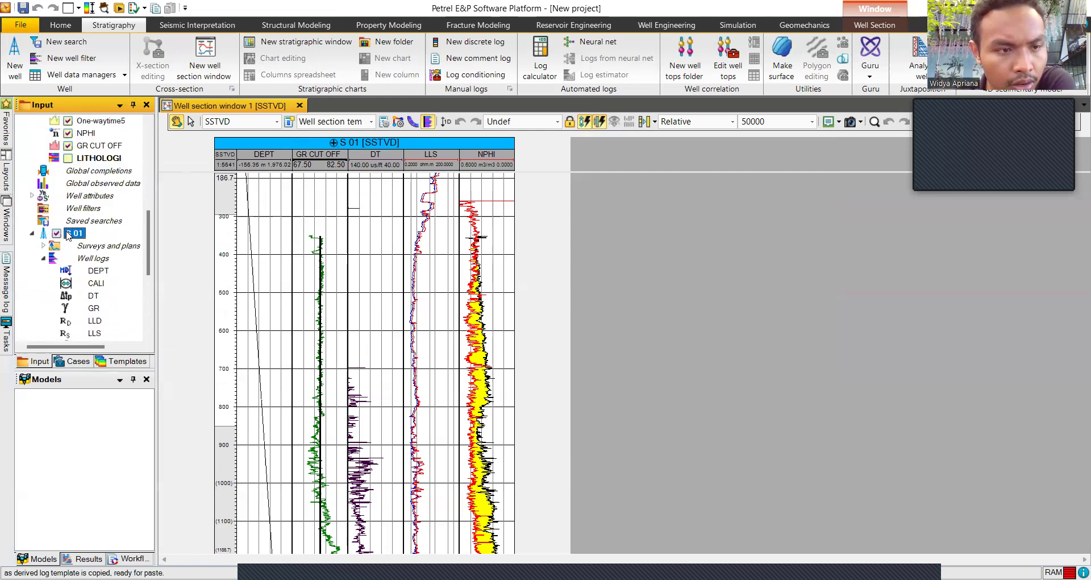
right_click(69, 233)
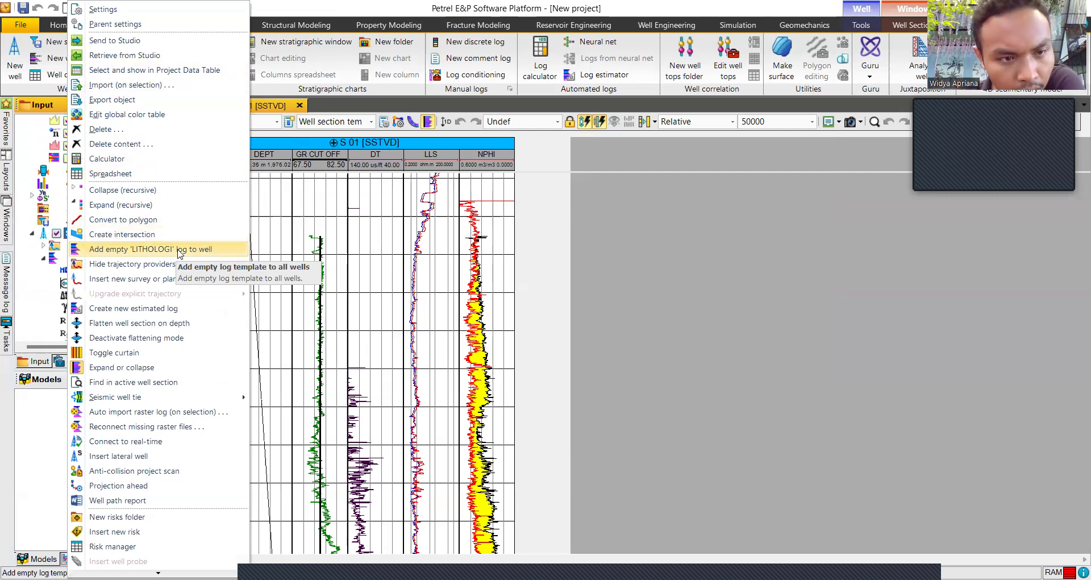
left_click(178, 249)
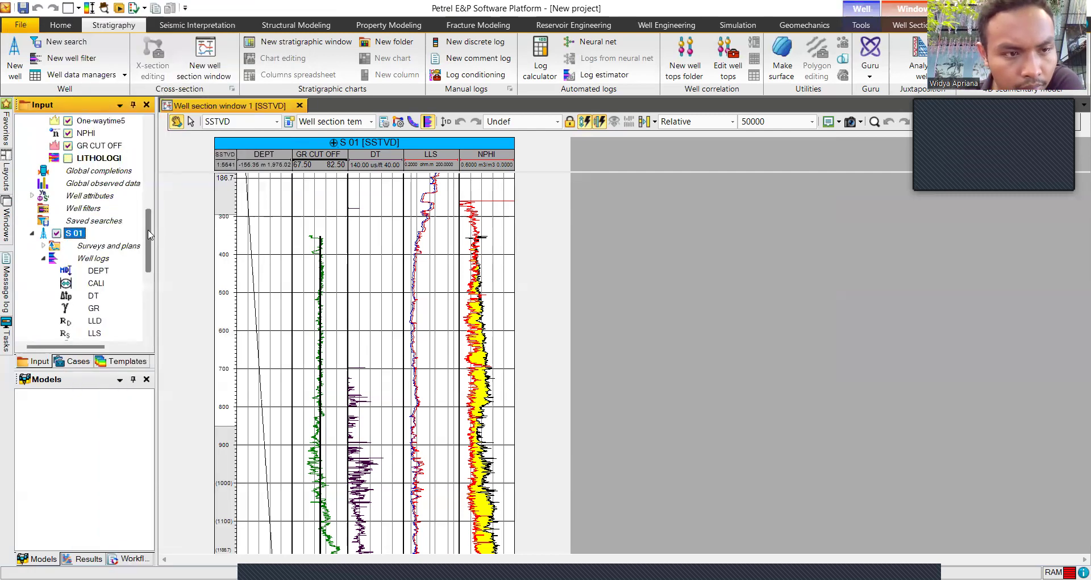
Step: Display the LITHOLOGI global log as a track in the S 01 well section
mouse_move(148, 227)
left_mouse_down()
mouse_move(148, 252)
mouse_move(155, 235)
left_mouse_up()
scroll(85, 228, "up", 4)
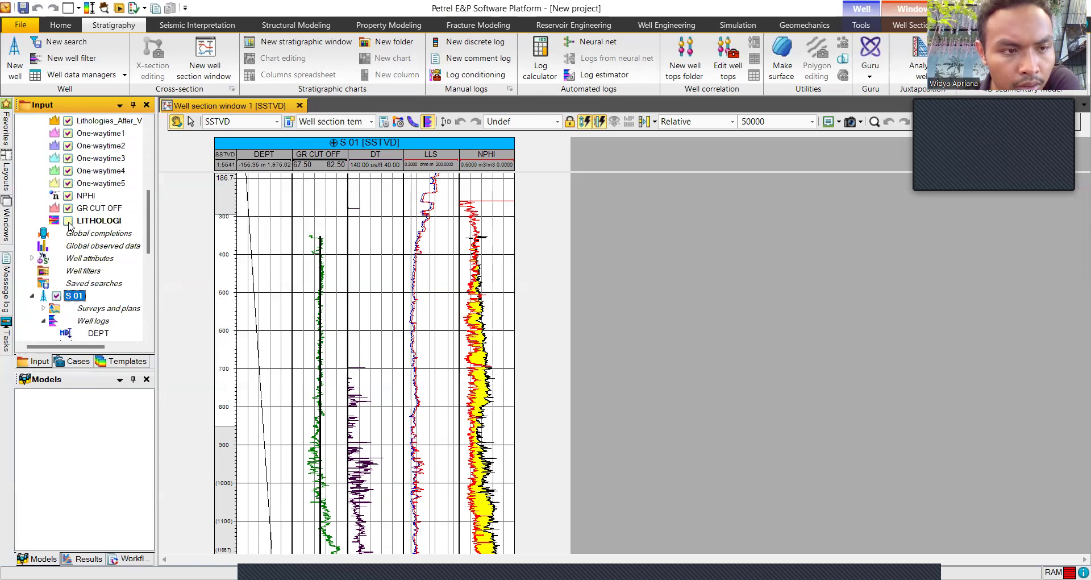
left_click(68, 223)
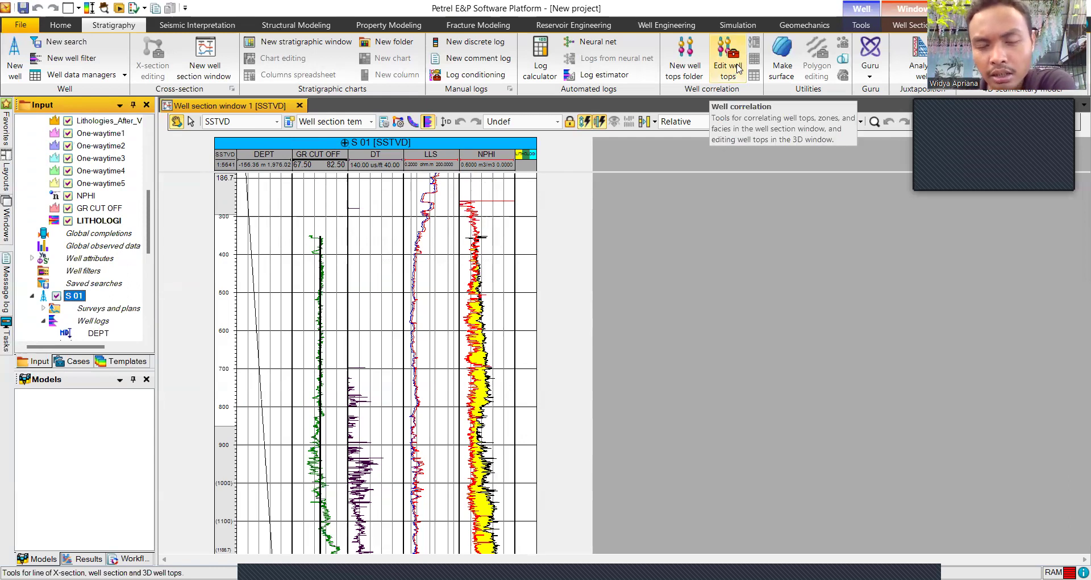
Step: Open the well correlation editing tools, place them beside the S 01 well section, and activate Paint discrete log
left_click(737, 69)
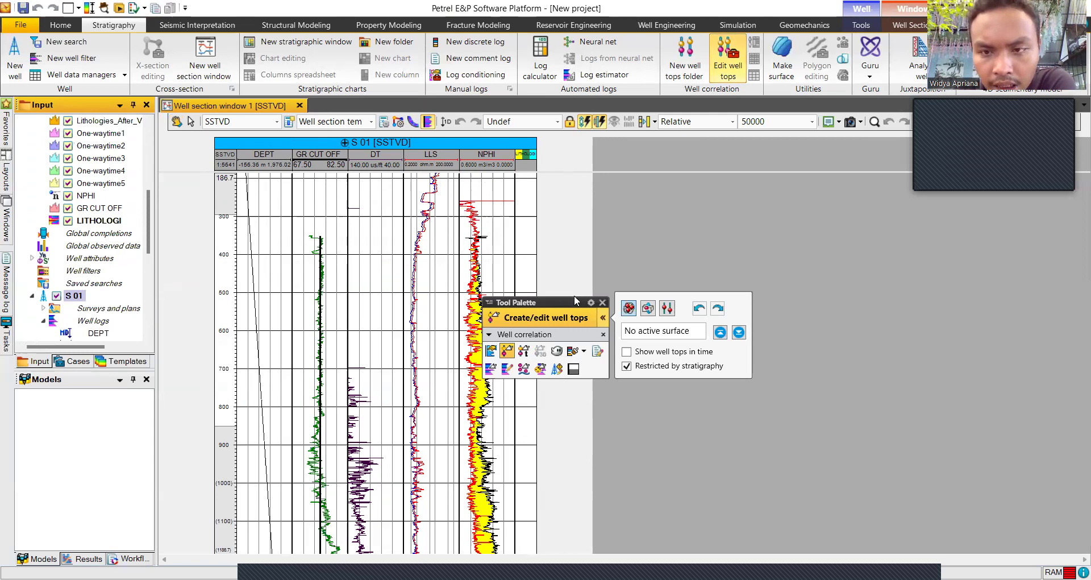
left_click_drag(576, 301, 762, 213)
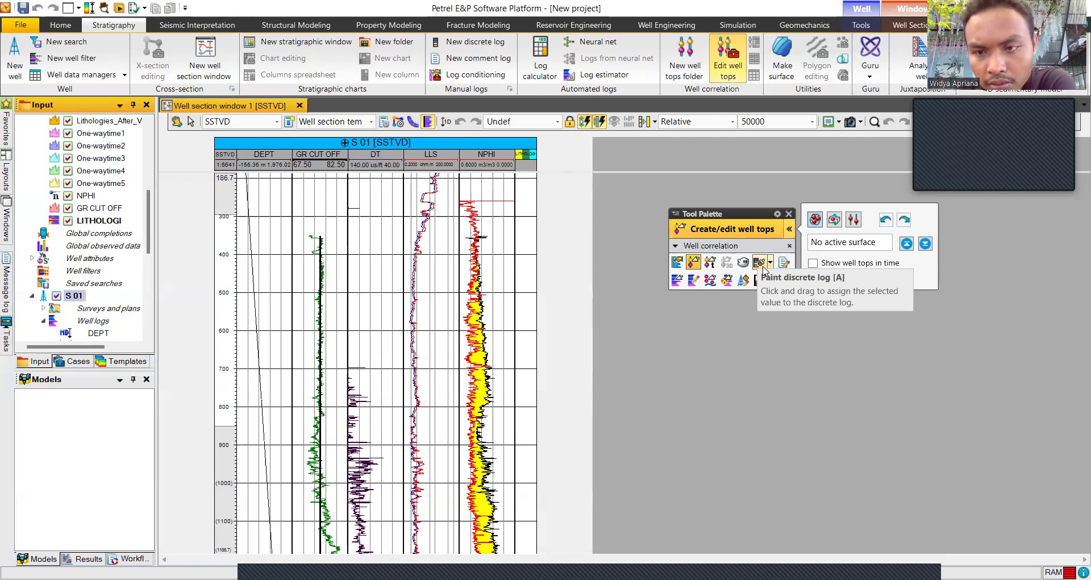
left_click(761, 265)
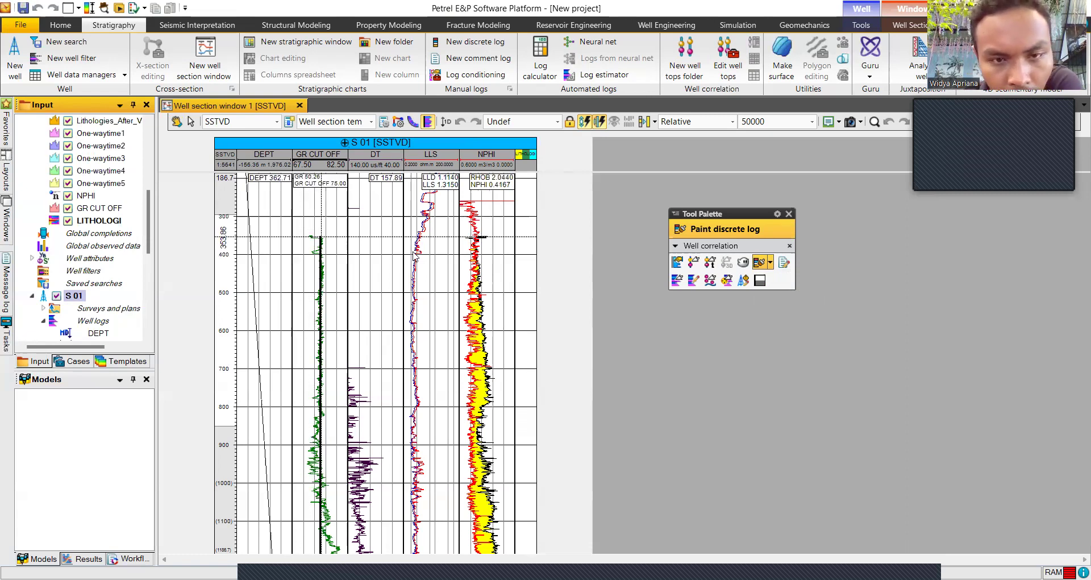
Step: Paint the LITHOLOGI track of well S 01 with sandstone from about 350 to 400 SSTVD and shale from about 400 to 490
right_click(530, 243)
left_click(551, 261)
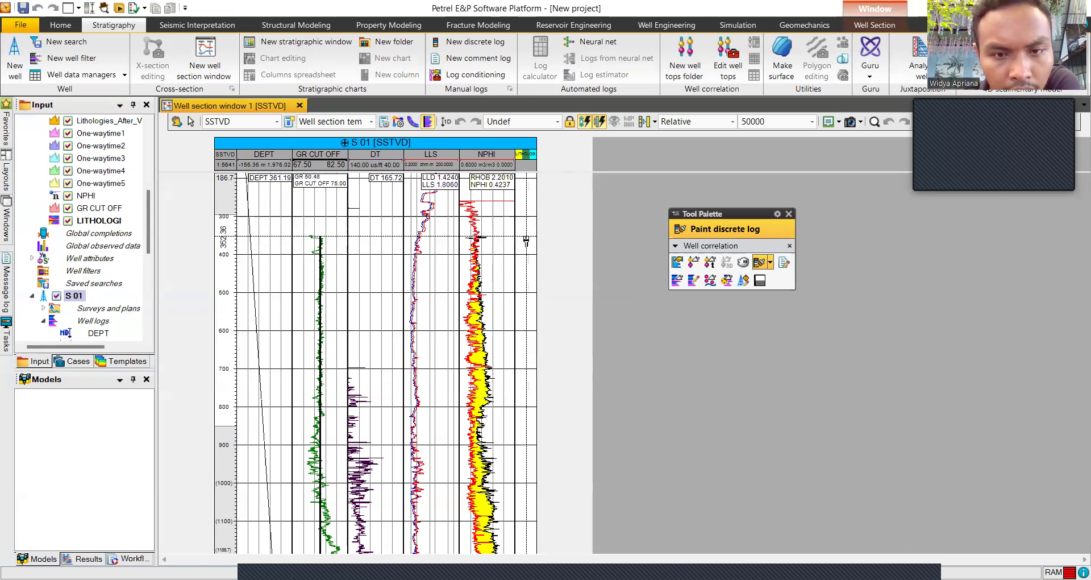
left_click_drag(526, 241, 530, 258)
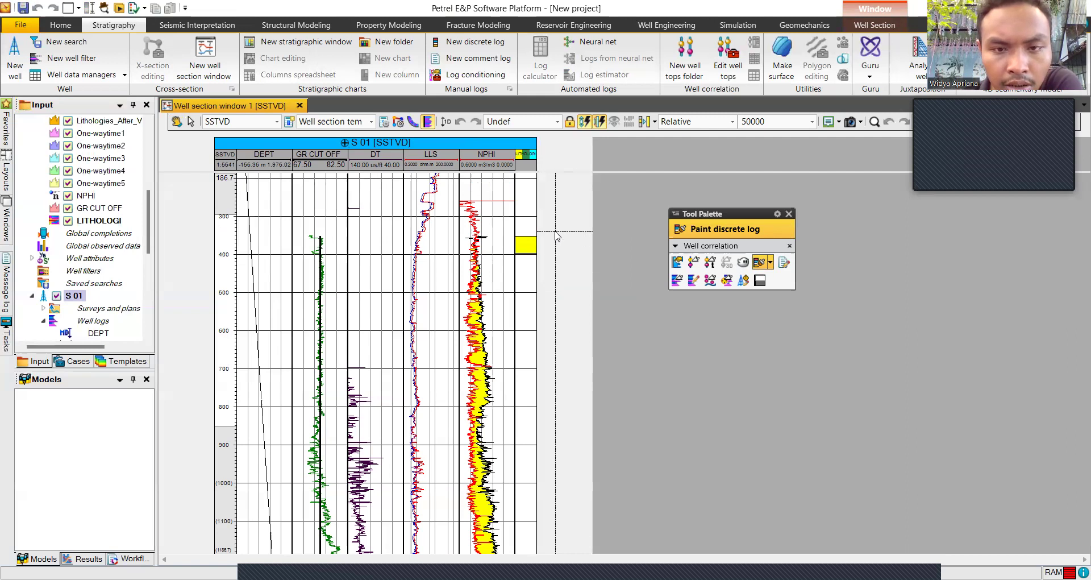
right_click(526, 286)
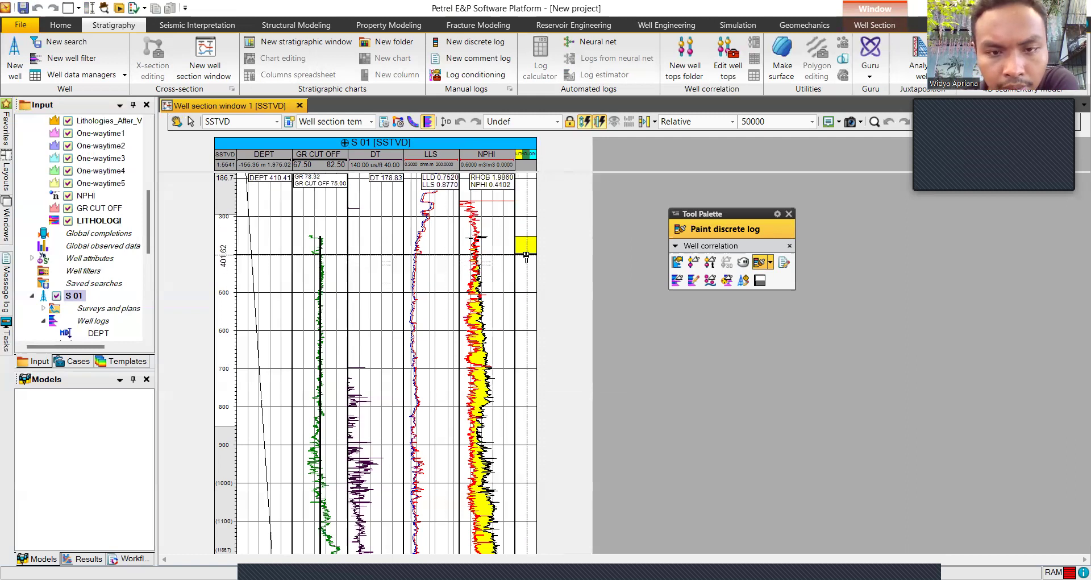
left_click_drag(527, 256, 530, 291)
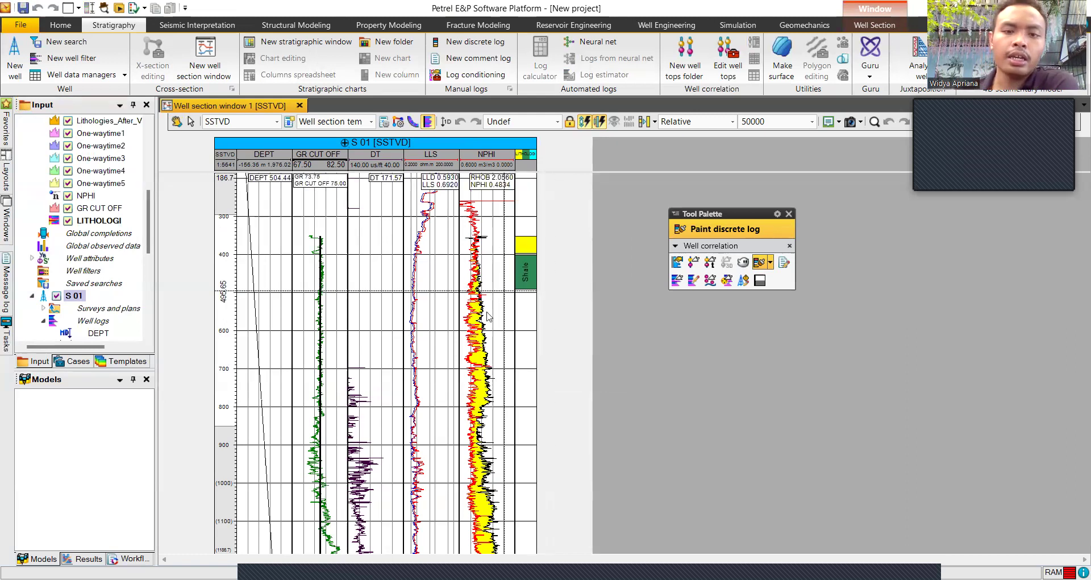
scroll(506, 317, "down", 1)
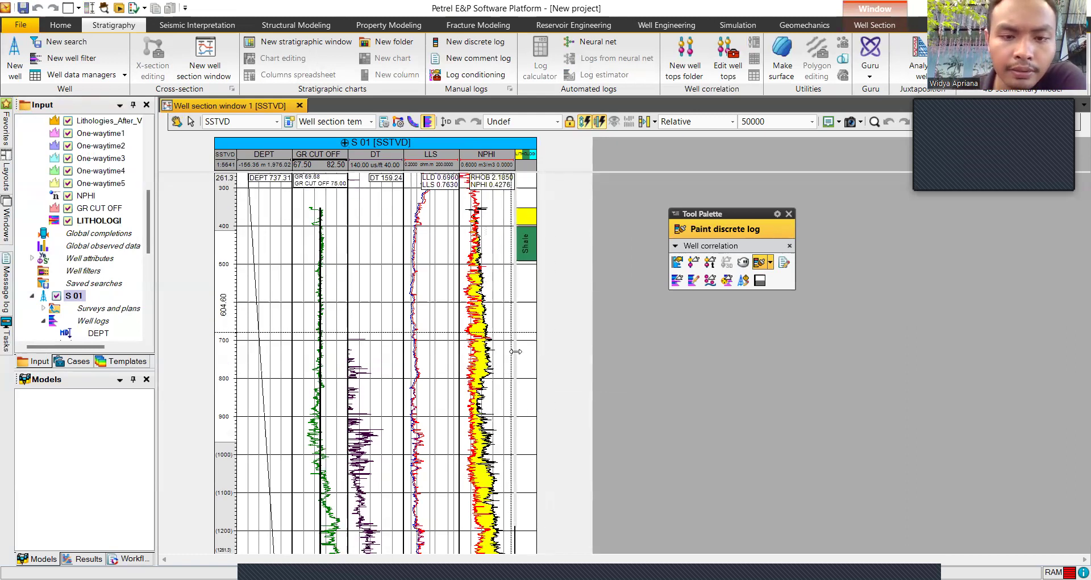
scroll(515, 361, "down", 2)
scroll(518, 358, "down", 4)
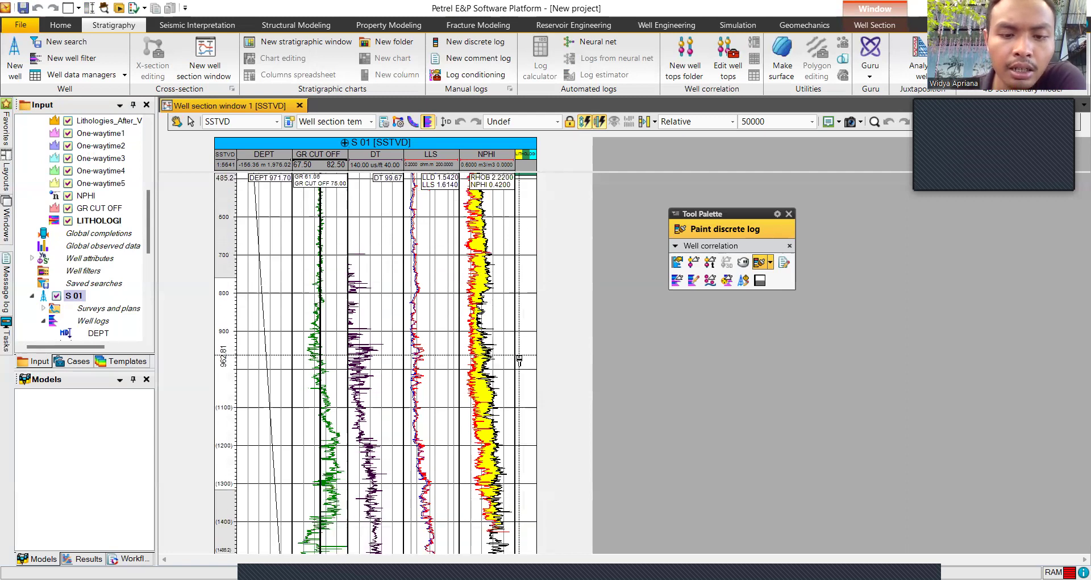
scroll(515, 335, "up", 8)
scroll(502, 303, "up", 1)
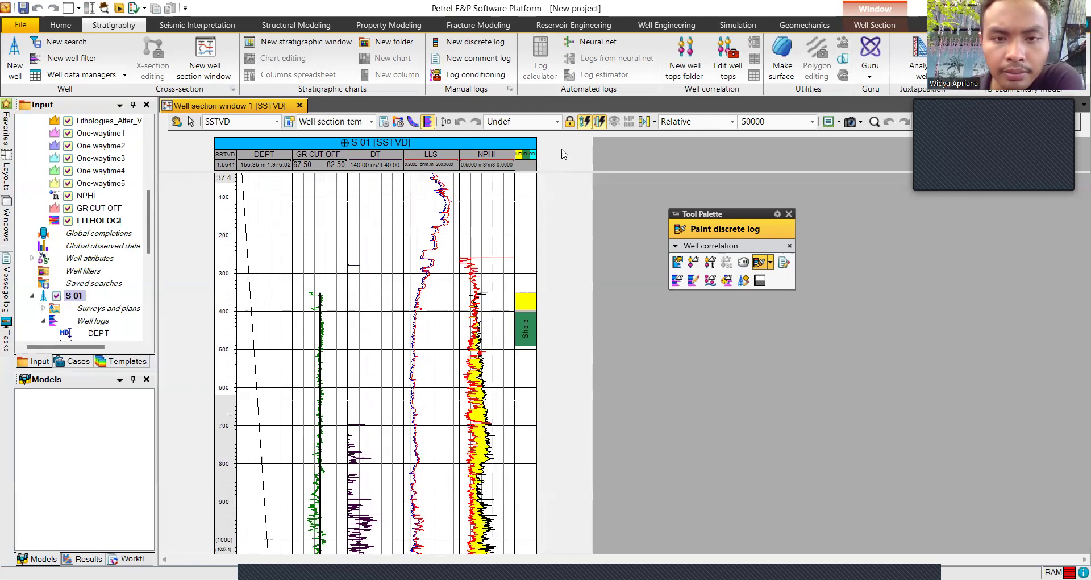
left_click(537, 192)
left_click_drag(538, 197, 552, 204)
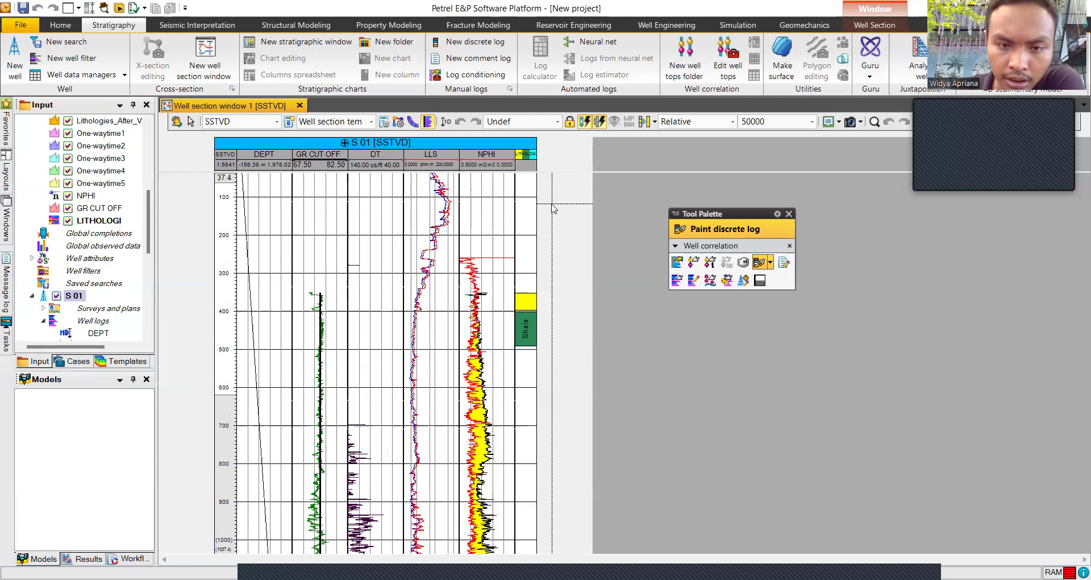
left_click_drag(552, 204, 544, 224)
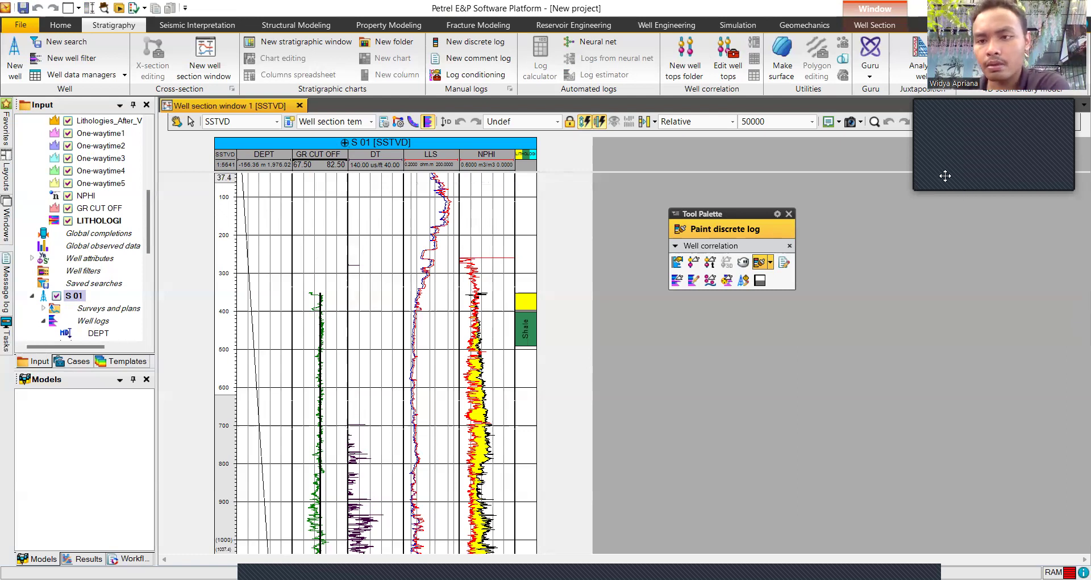
mouse_move(938, 145)
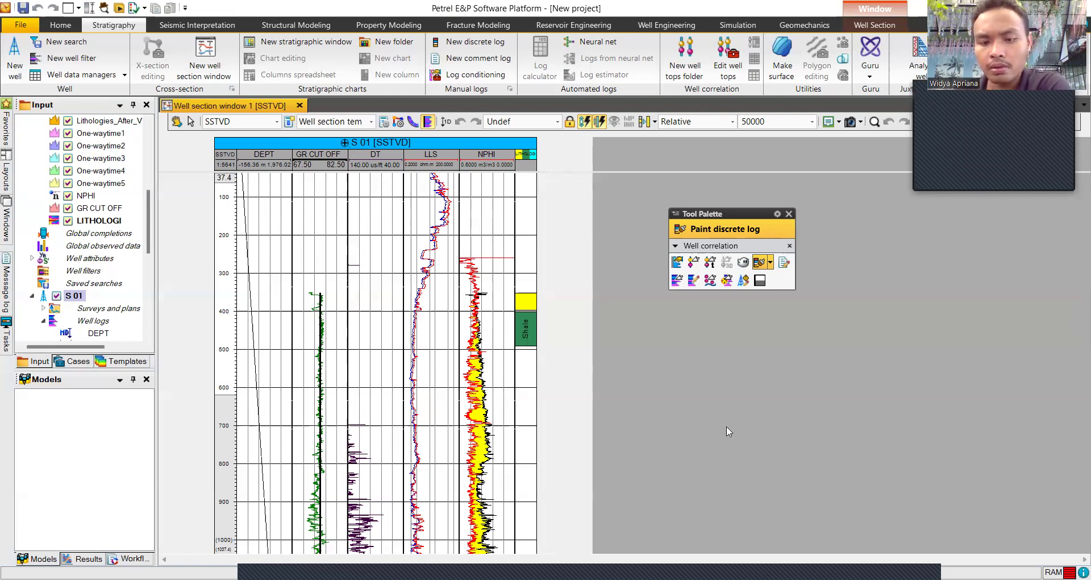